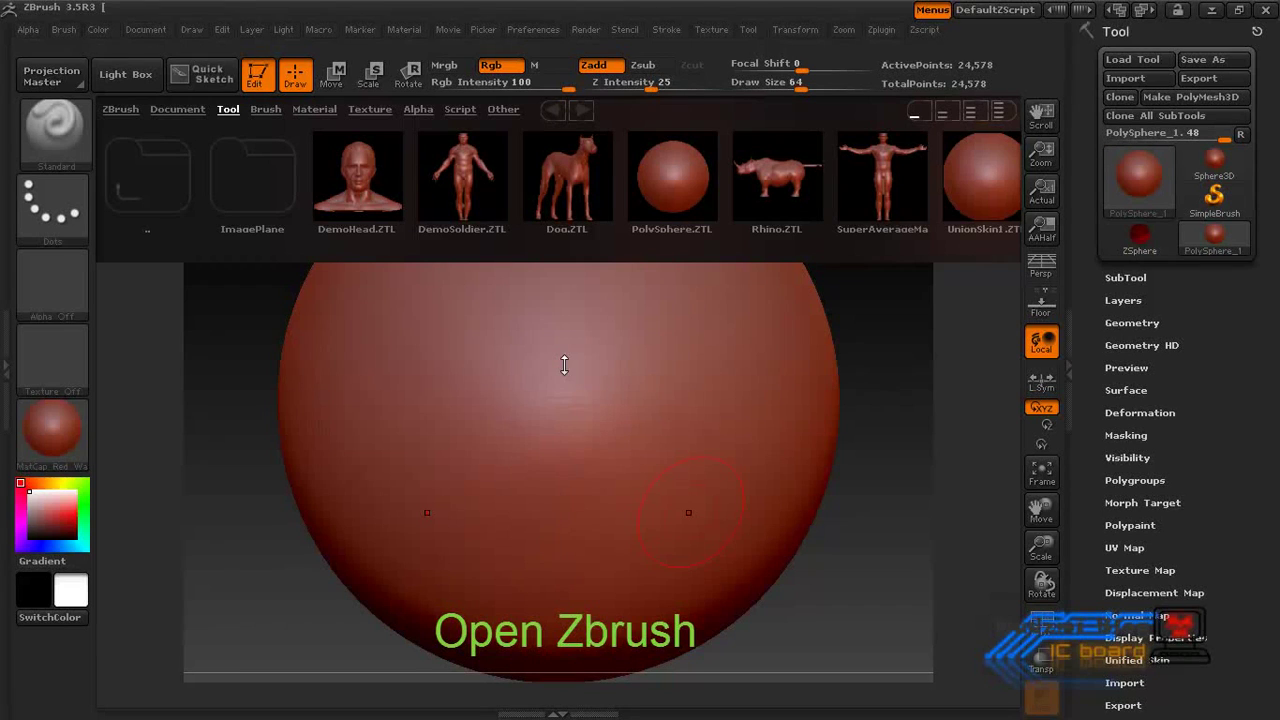
# Replace the starting mesh with a Ring3D torus, frame it, and bring up the brush picker.
pyautogui.click(1148, 176)
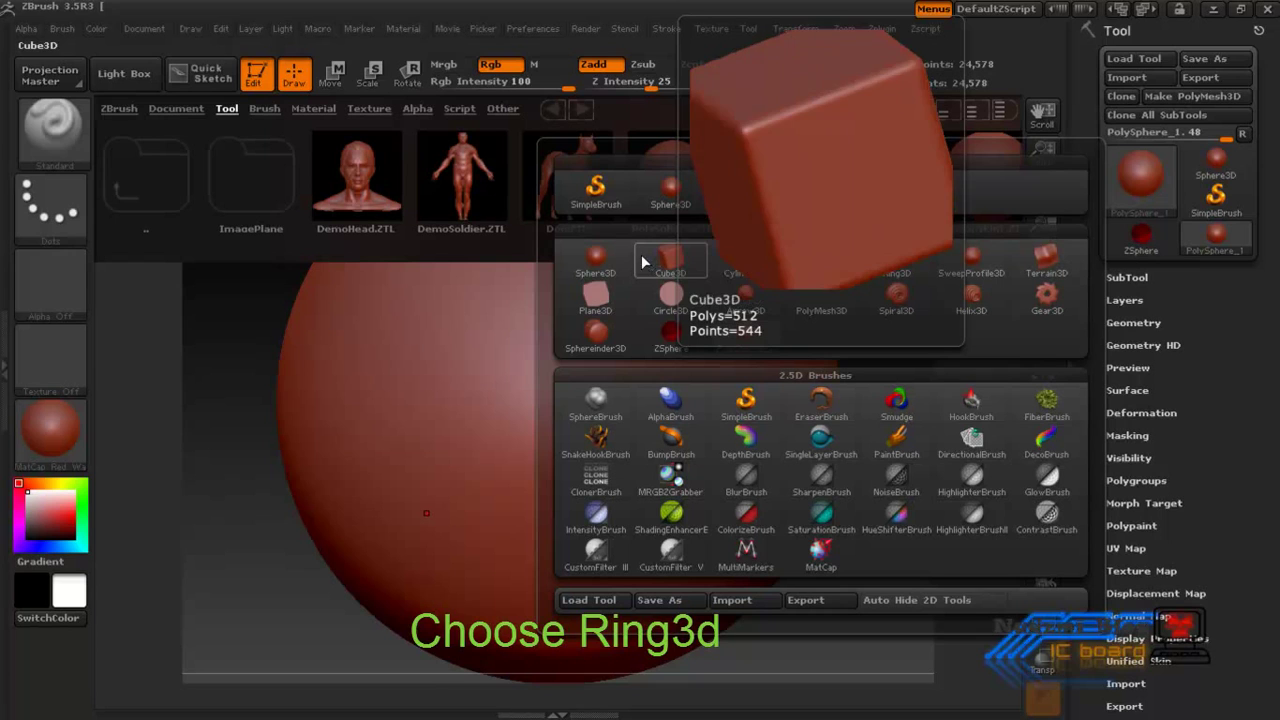
pyautogui.click(895, 262)
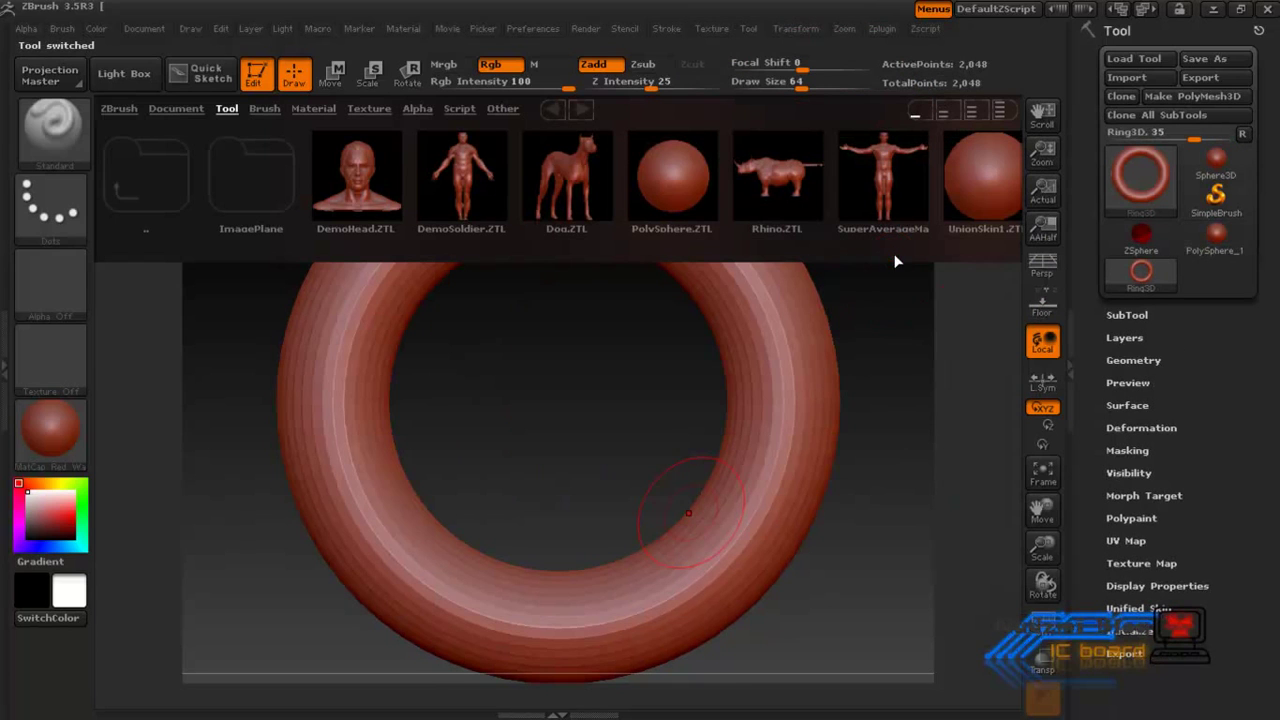
pyautogui.press(',')
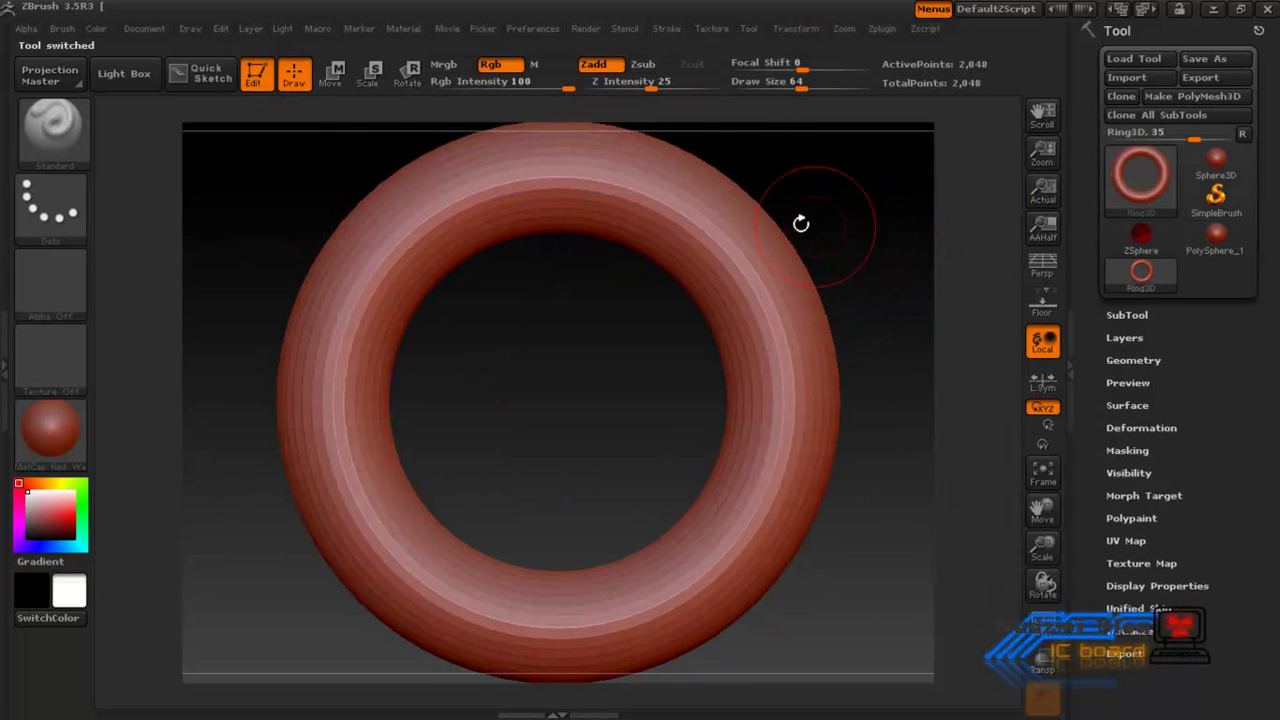
pyautogui.click(44, 132)
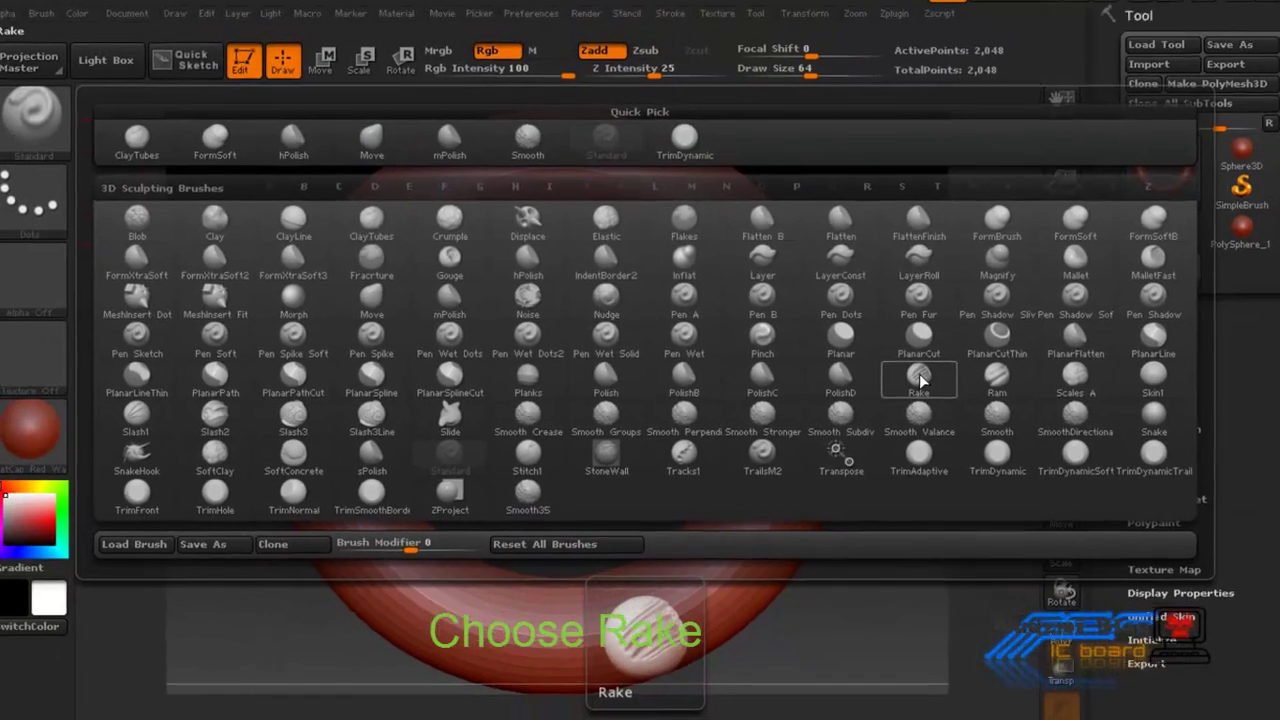
# Choose the Rake brush and convert the ring into a PolyMesh3D.
pyautogui.click(907, 381)
pyautogui.click(560, 238)
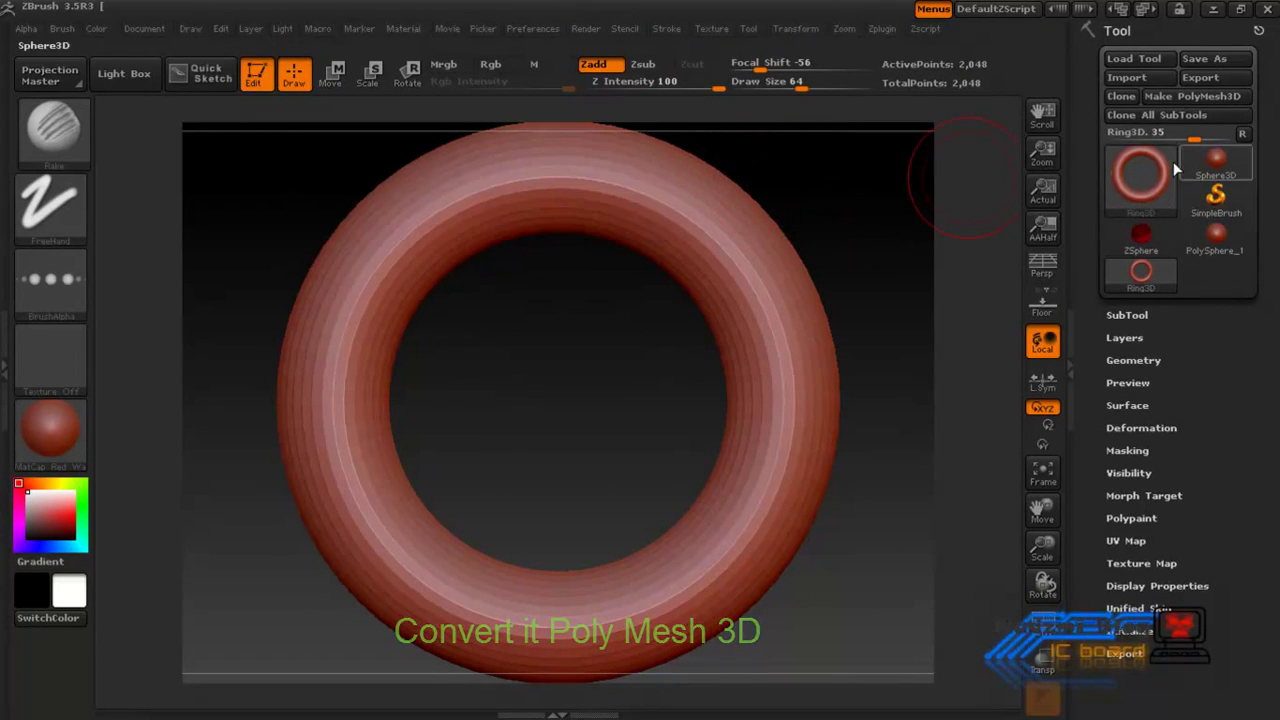
pyautogui.click(1215, 97)
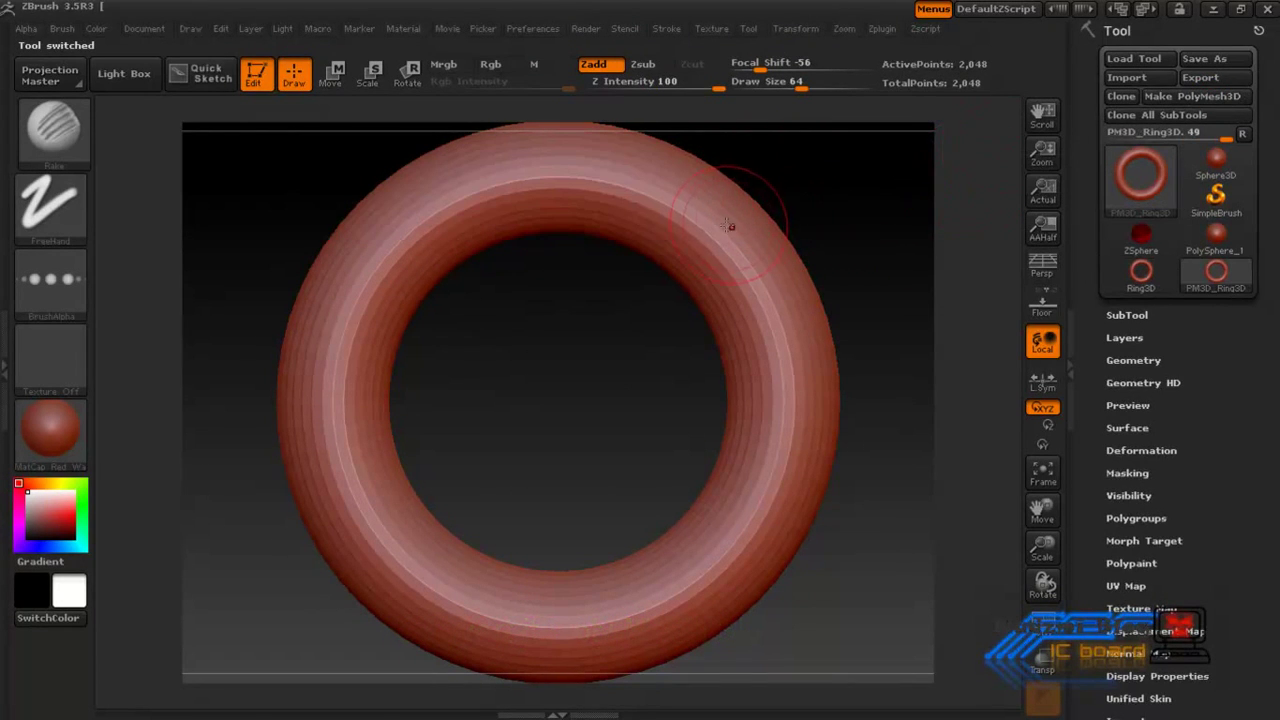
# Rake the top, sides, bottom and inner rim of the torus into a rough stone surface.
pyautogui.moveTo(695, 225)
pyautogui.mouseDown()
pyautogui.moveTo(800, 466)
pyautogui.moveTo(550, 577)
pyautogui.moveTo(665, 245)
pyautogui.moveTo(365, 335)
pyautogui.moveTo(470, 600)
pyautogui.moveTo(751, 550)
pyautogui.moveTo(825, 455)
pyautogui.moveTo(740, 200)
pyautogui.moveTo(400, 180)
pyautogui.moveTo(445, 190)
pyautogui.moveTo(315, 560)
pyautogui.moveTo(530, 670)
pyautogui.moveTo(780, 560)
pyautogui.moveTo(792, 466)
pyautogui.moveTo(590, 590)
pyautogui.moveTo(460, 560)
pyautogui.moveTo(480, 215)
pyautogui.moveTo(783, 317)
pyautogui.moveTo(640, 260)
pyautogui.moveTo(523, 306)
pyautogui.mouseUp()
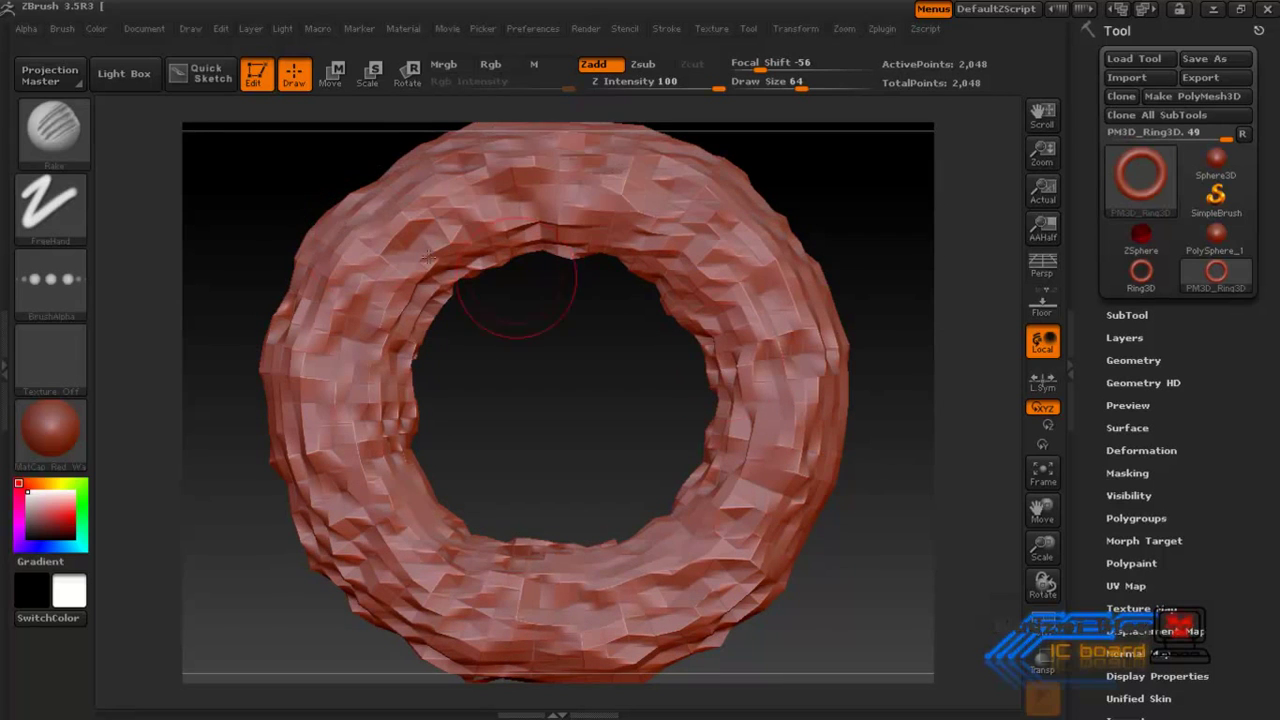
pyautogui.moveTo(880, 200); pyautogui.dragTo(1040, 400)
pyautogui.click(1043, 470)
pyautogui.moveTo(806, 326); pyautogui.dragTo(600, 300)
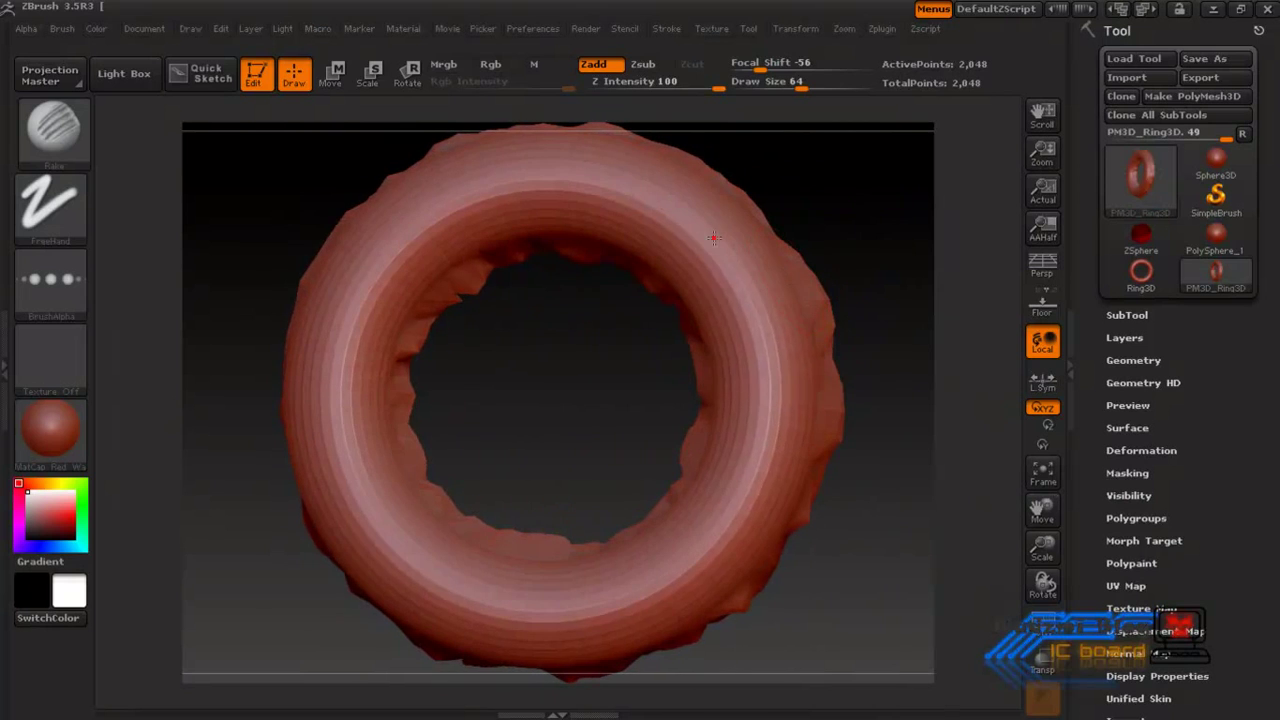
pyautogui.moveTo(366, 294)
pyautogui.mouseDown()
pyautogui.moveTo(740, 260)
pyautogui.moveTo(600, 610)
pyautogui.moveTo(380, 260)
pyautogui.moveTo(650, 160)
pyautogui.mouseUp()
pyautogui.moveTo(873, 199); pyautogui.dragTo(860, 203)
pyautogui.moveTo(688, 228)
pyautogui.mouseDown()
pyautogui.moveTo(715, 390)
pyautogui.moveTo(560, 575)
pyautogui.moveTo(403, 487)
pyautogui.moveTo(450, 235)
pyautogui.moveTo(630, 215)
pyautogui.moveTo(370, 390)
pyautogui.moveTo(293, 519)
pyautogui.moveTo(500, 650)
pyautogui.moveTo(700, 600)
pyautogui.moveTo(800, 450)
pyautogui.moveTo(722, 208)
pyautogui.moveTo(470, 175)
pyautogui.moveTo(300, 480)
pyautogui.moveTo(610, 600)
pyautogui.moveTo(698, 306)
pyautogui.moveTo(810, 400)
pyautogui.moveTo(580, 150)
pyautogui.moveTo(450, 160)
pyautogui.moveTo(291, 410)
pyautogui.moveTo(286, 251)
pyautogui.moveTo(490, 185)
pyautogui.moveTo(543, 277)
pyautogui.moveTo(670, 330)
pyautogui.moveTo(540, 500)
pyautogui.moveTo(470, 270)
pyautogui.mouseUp()
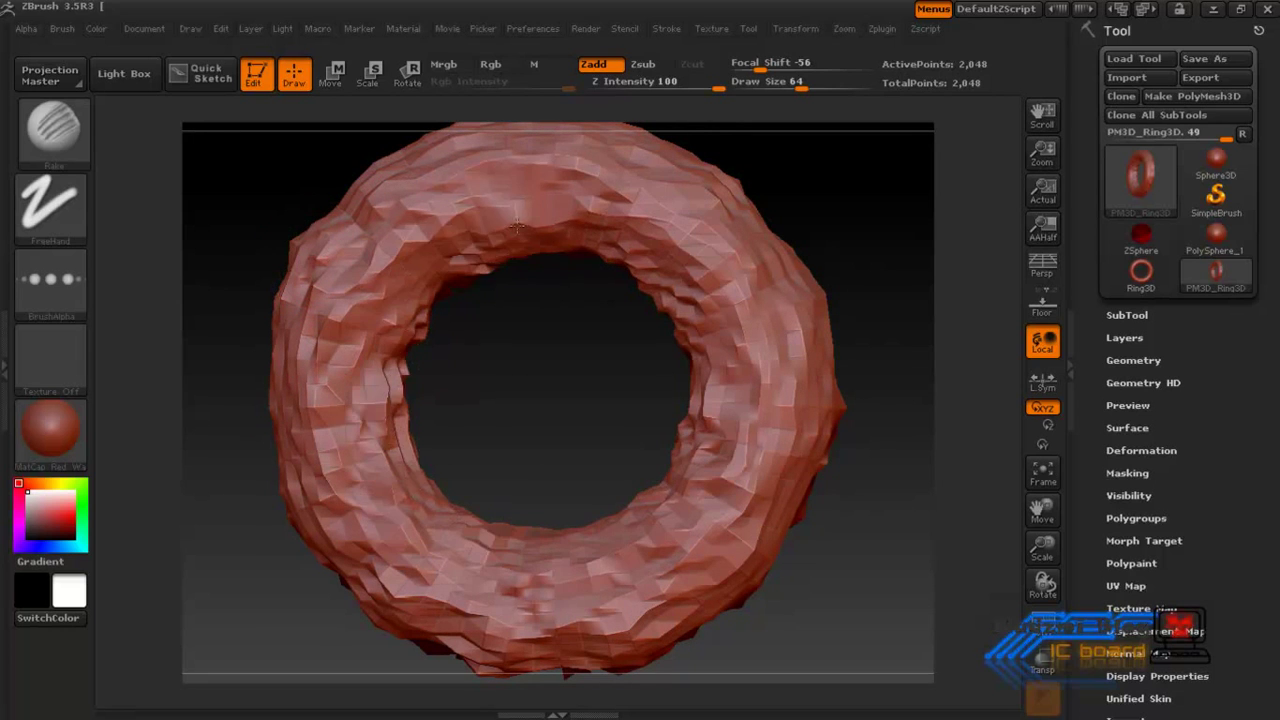
pyautogui.moveTo(815, 200)
pyautogui.mouseDown()
pyautogui.moveTo(734, 200)
pyautogui.moveTo(638, 168)
pyautogui.mouseUp()
# Save the framed sculpt to the Desktop as the OBJ file 'ring tyre'.
pyautogui.click(1043, 470)
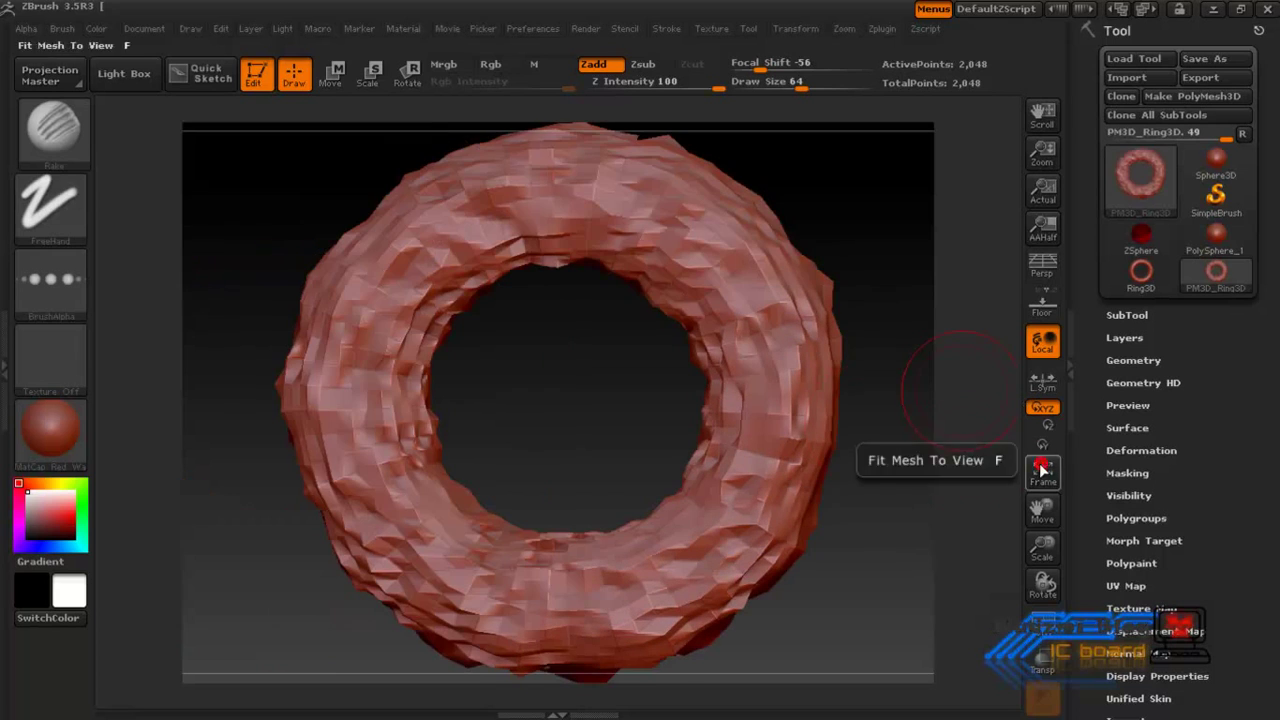
pyautogui.click(1215, 76)
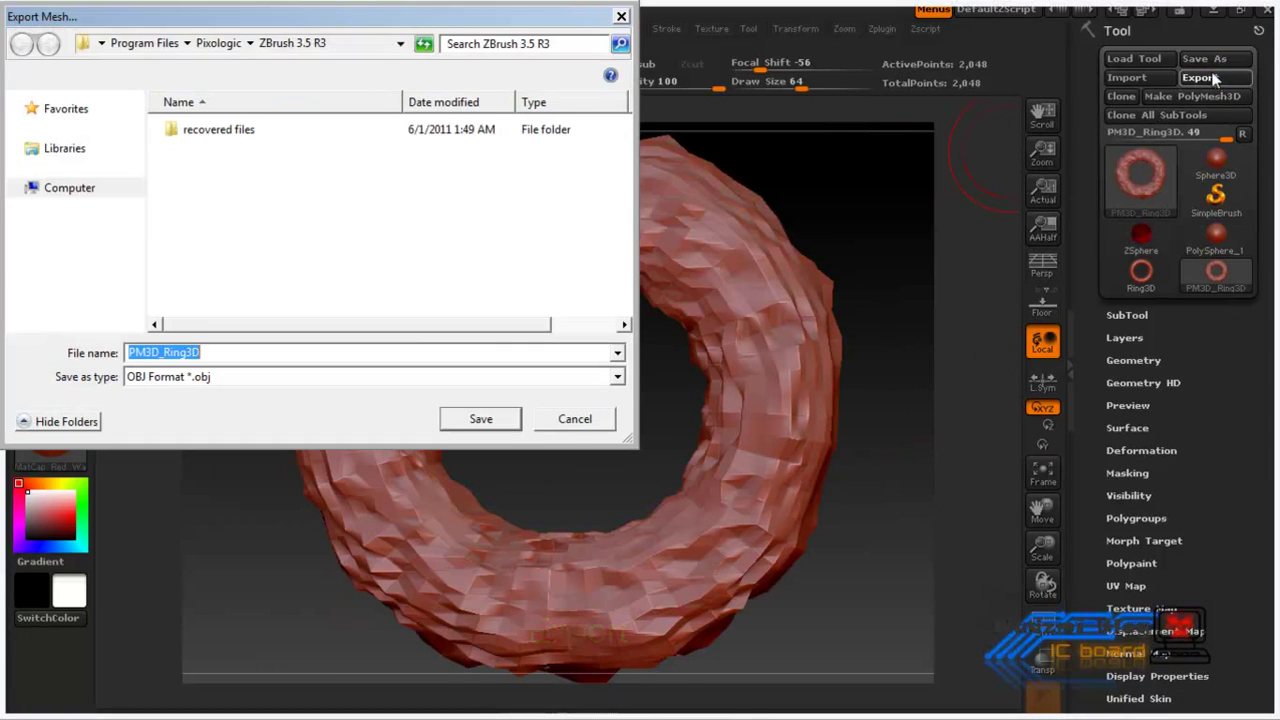
pyautogui.click(101, 43)
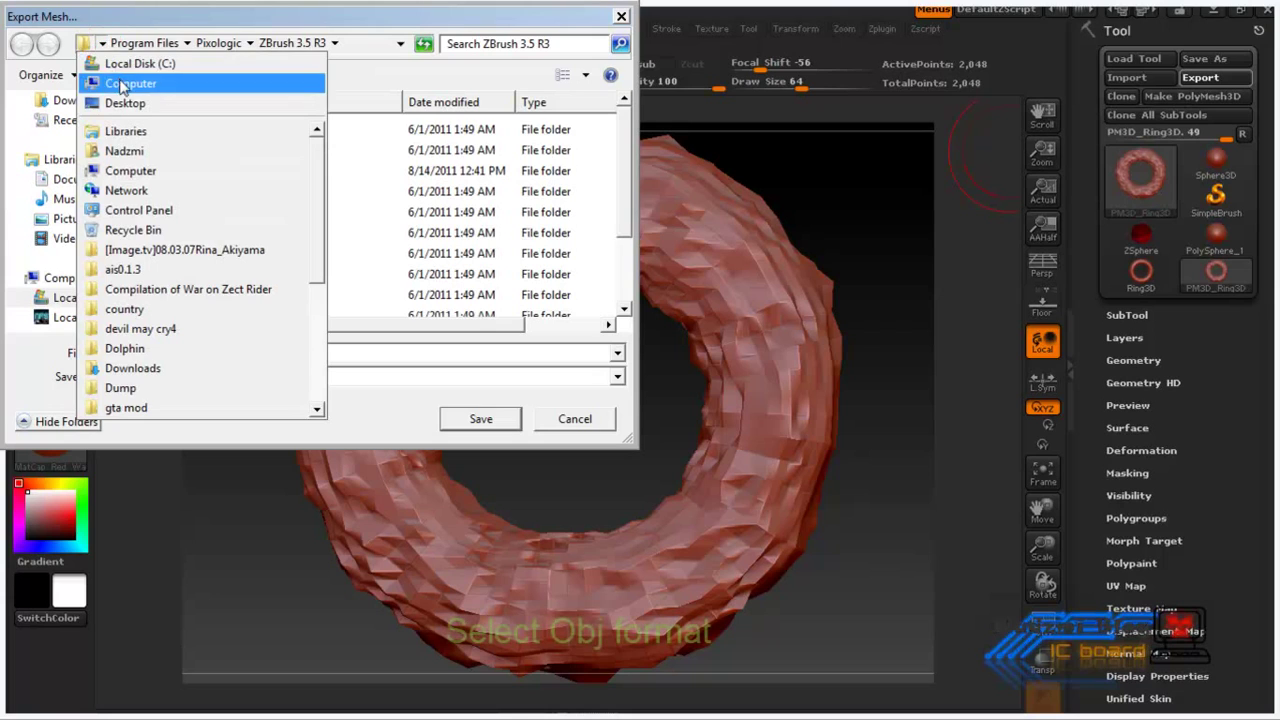
pyautogui.click(124, 103)
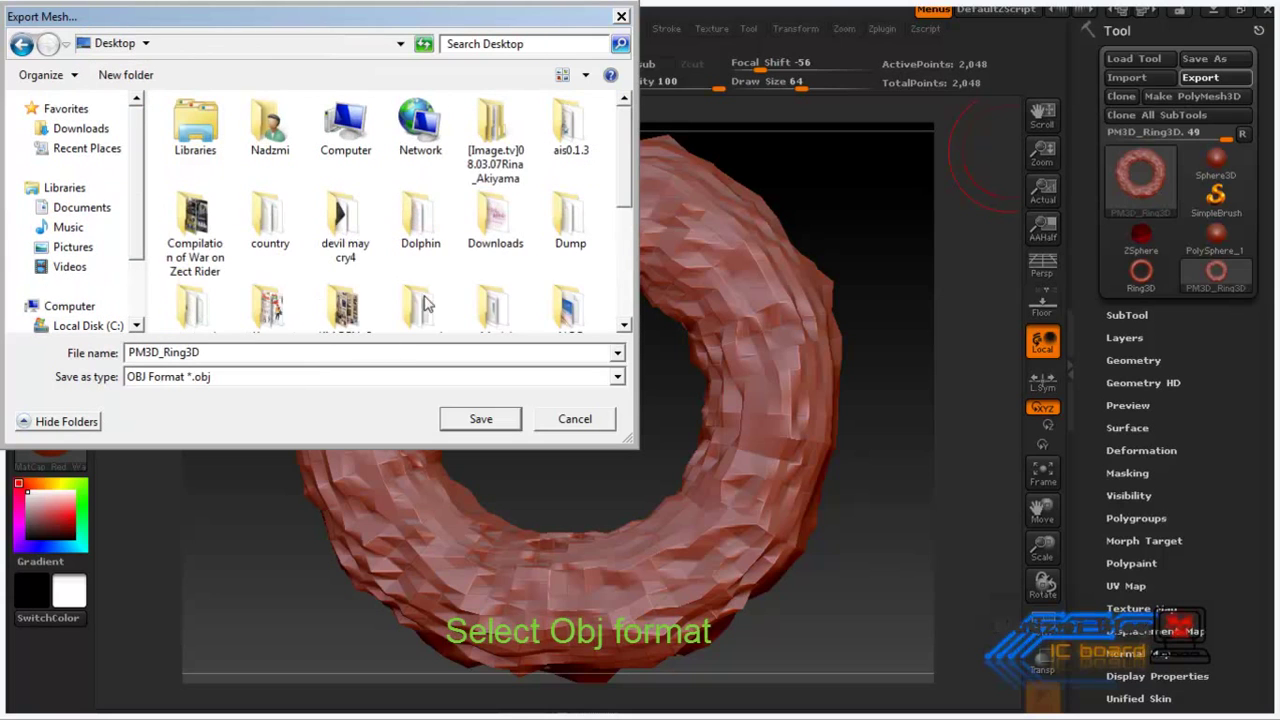
pyautogui.scroll(-1, 640, 197)
pyautogui.scroll(-2, 624, 261)
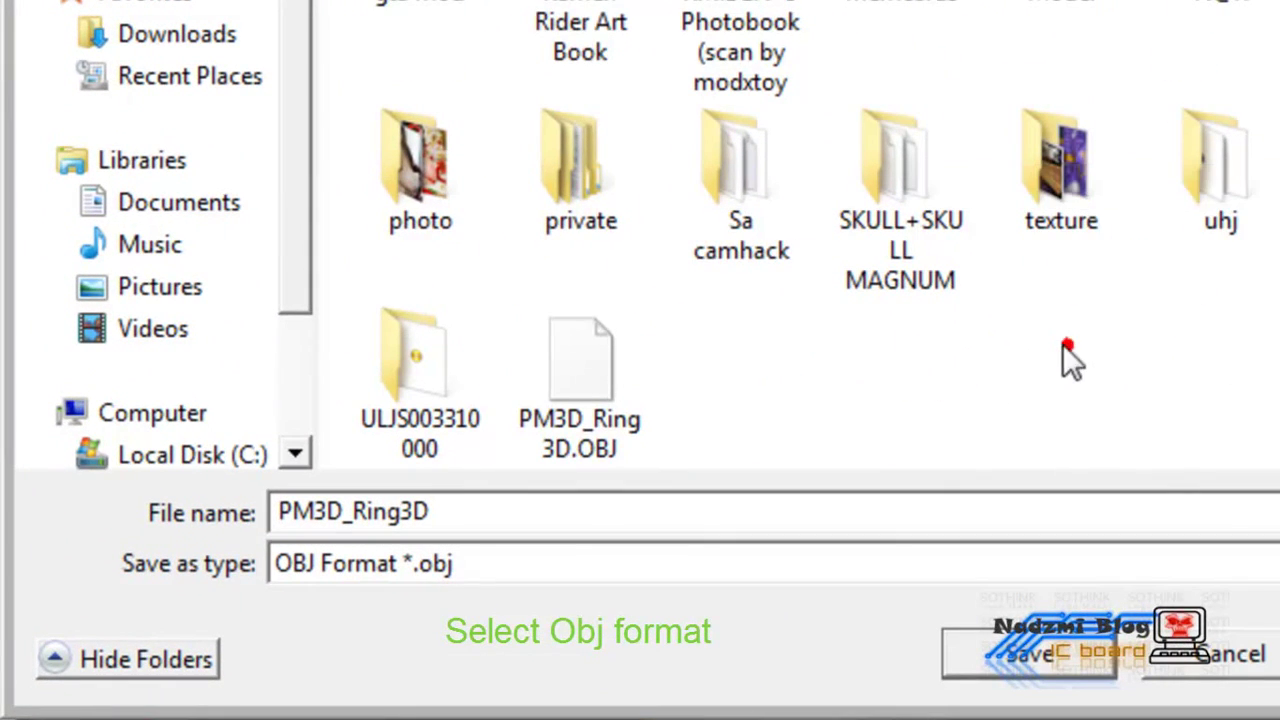
pyautogui.doubleClick(505, 497)
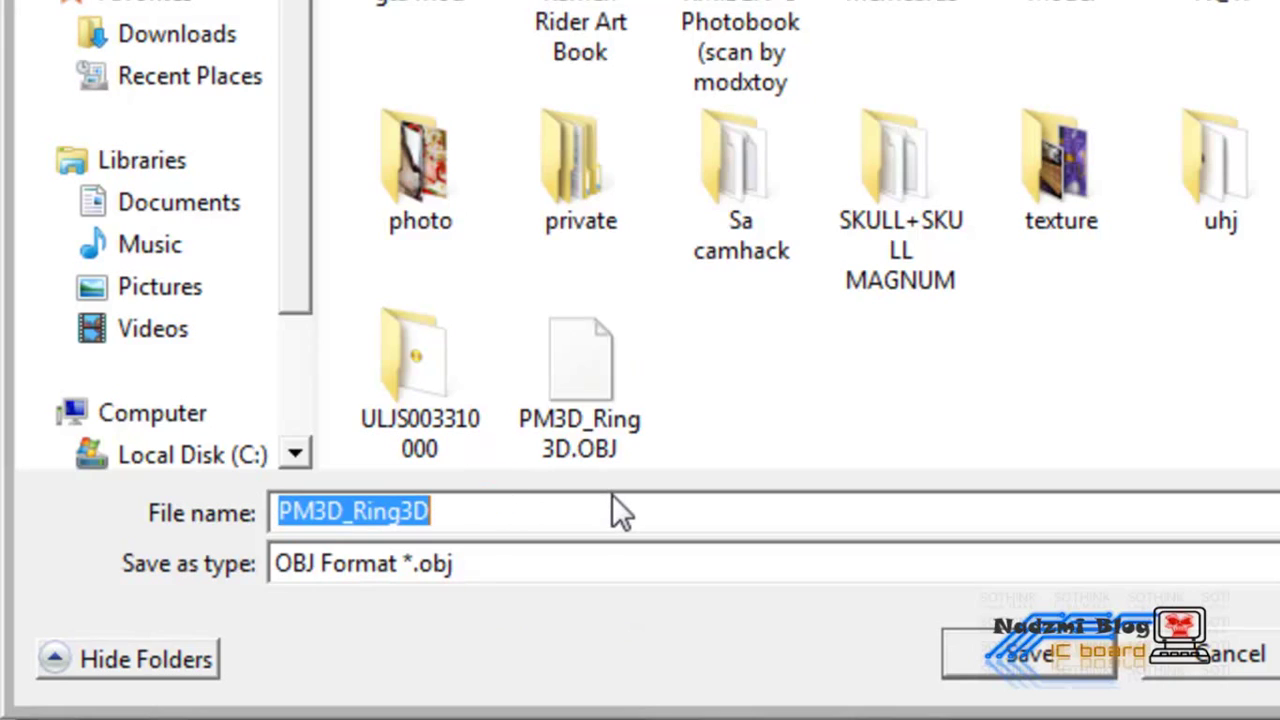
pyautogui.write('ring tyre')
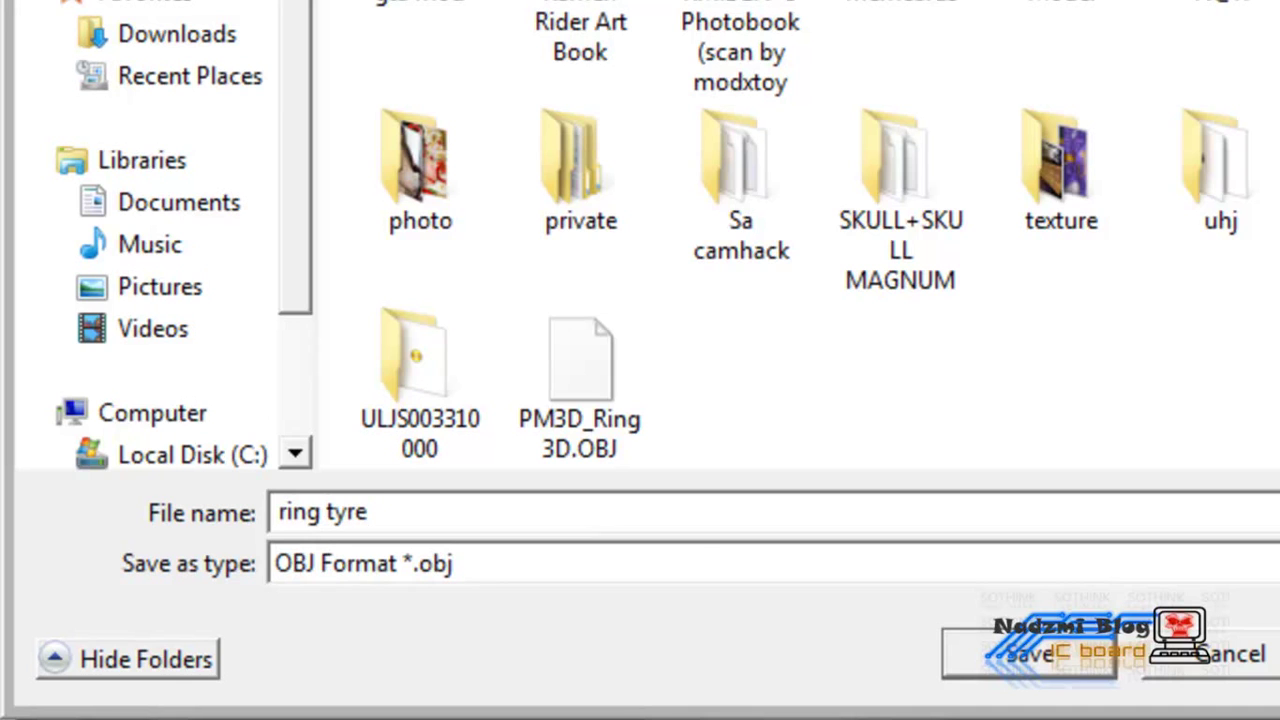
pyautogui.click(1028, 655)
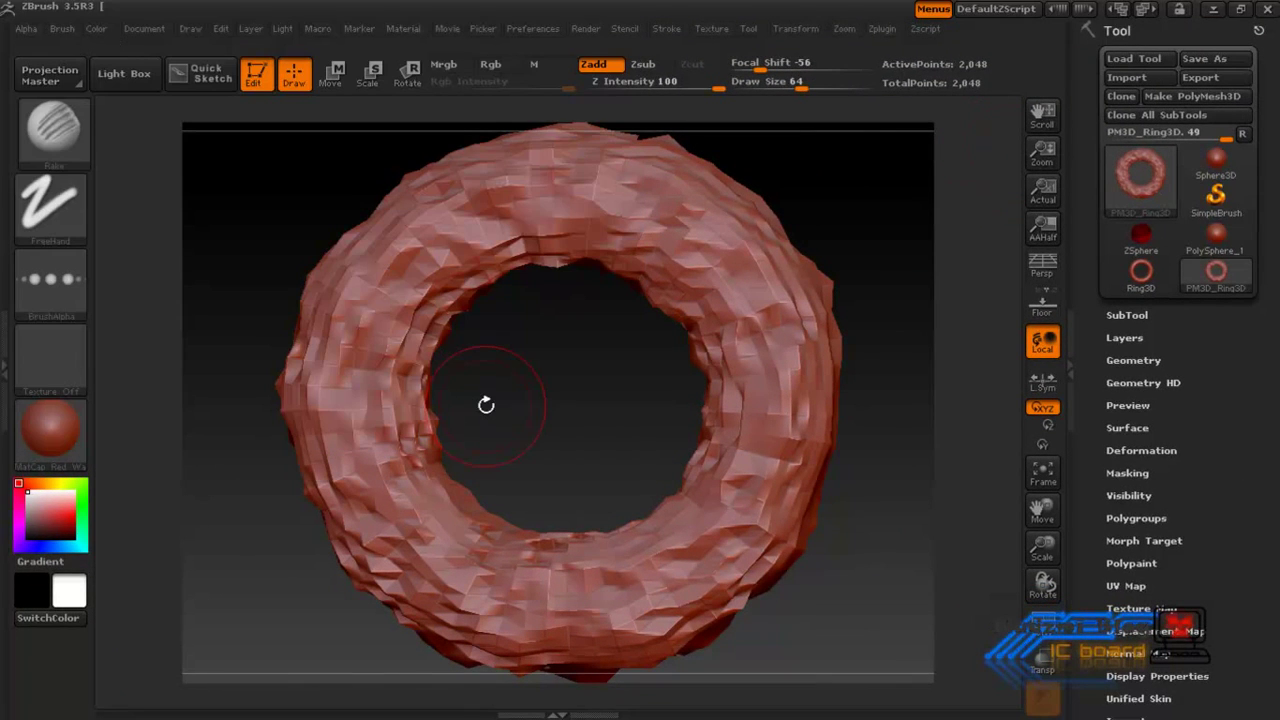
# Quit ZBrush without saving and import ring tyre.obj from the Desktop into 3ds Max.
pyautogui.click(1268, 9)
pyautogui.click(680, 413)
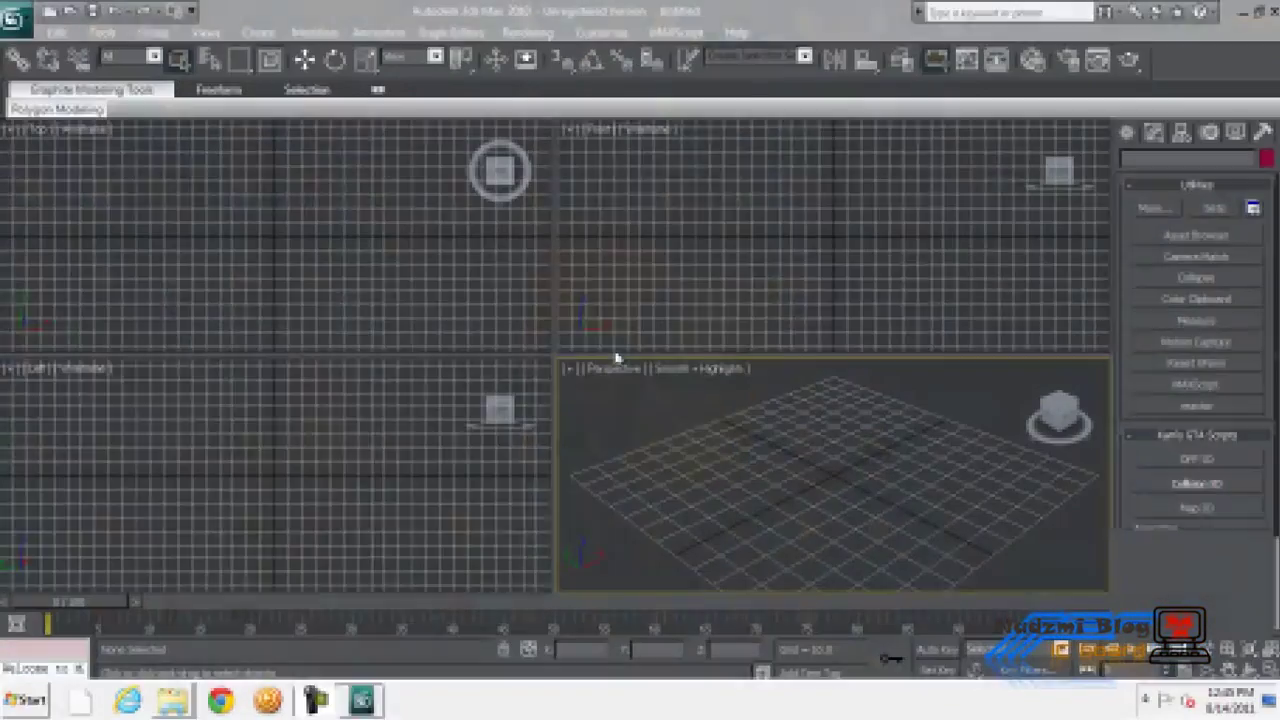
pyautogui.click(16, 18)
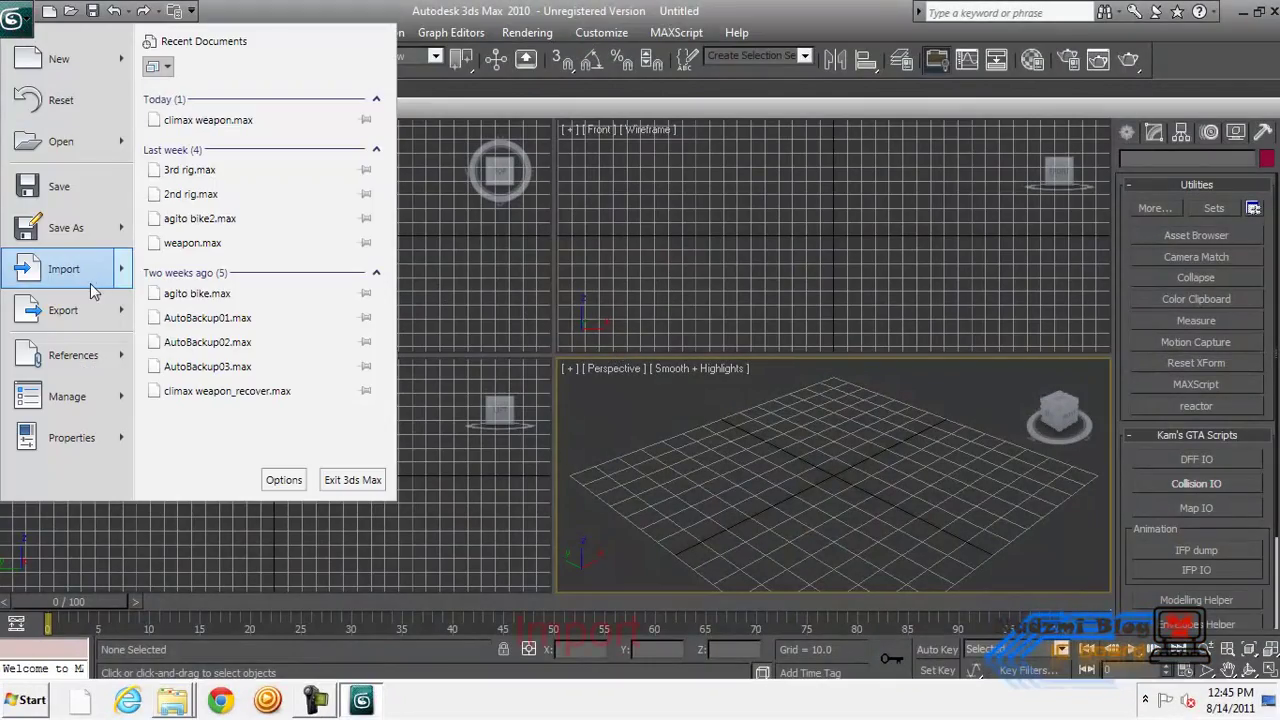
pyautogui.click(88, 279)
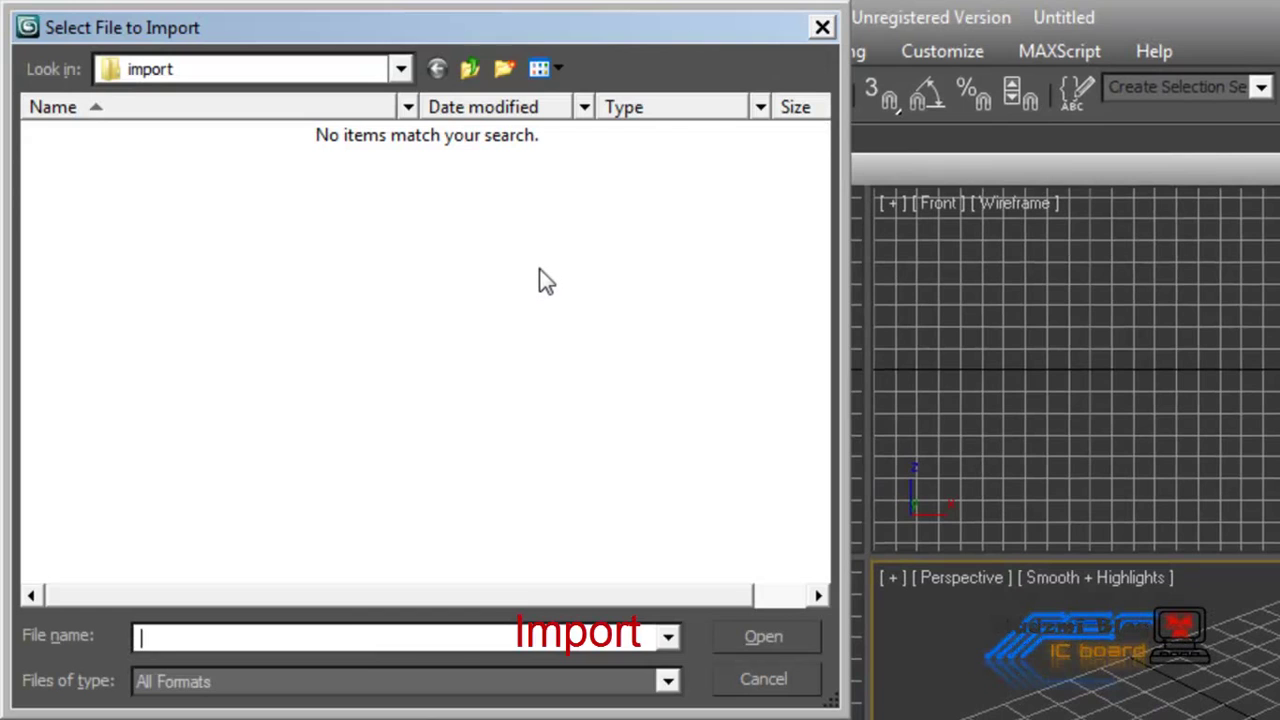
pyautogui.click(382, 68)
pyautogui.scroll(1, 360, 120)
pyautogui.click(258, 128)
pyautogui.scroll(-5, 818, 425)
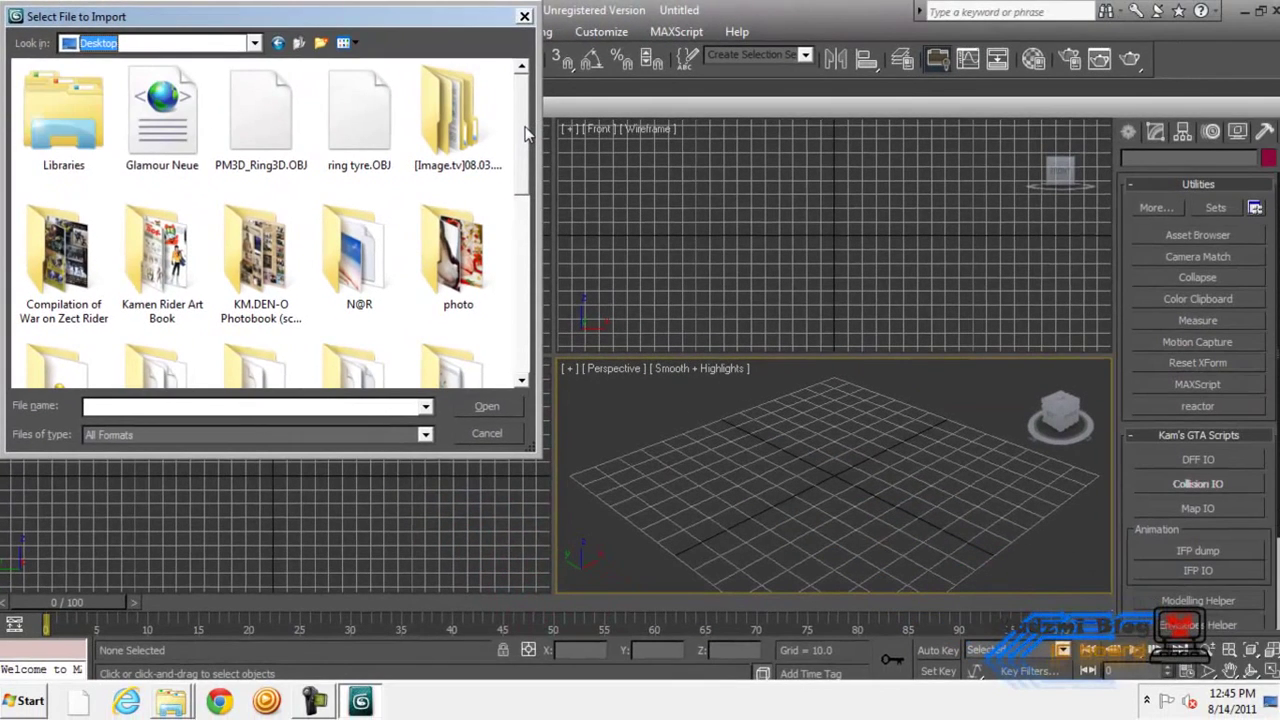
pyautogui.doubleClick(354, 112)
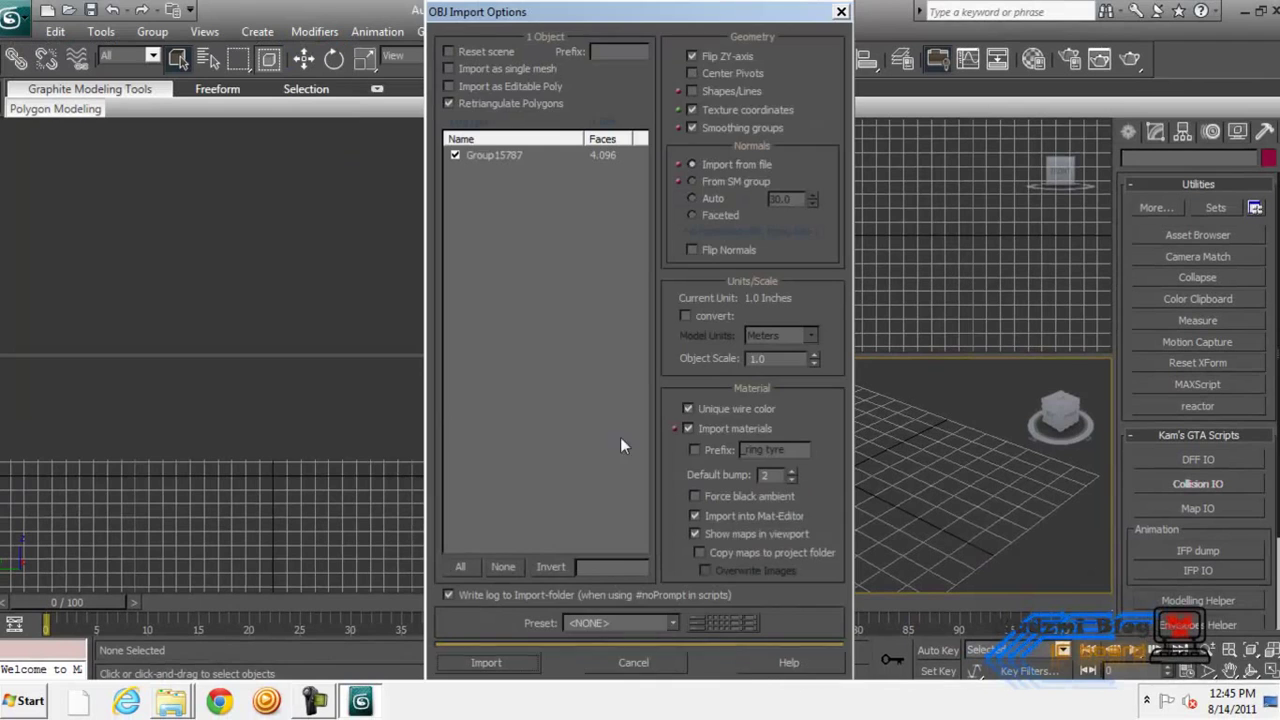
pyautogui.click(525, 662)
pyautogui.click(594, 348)
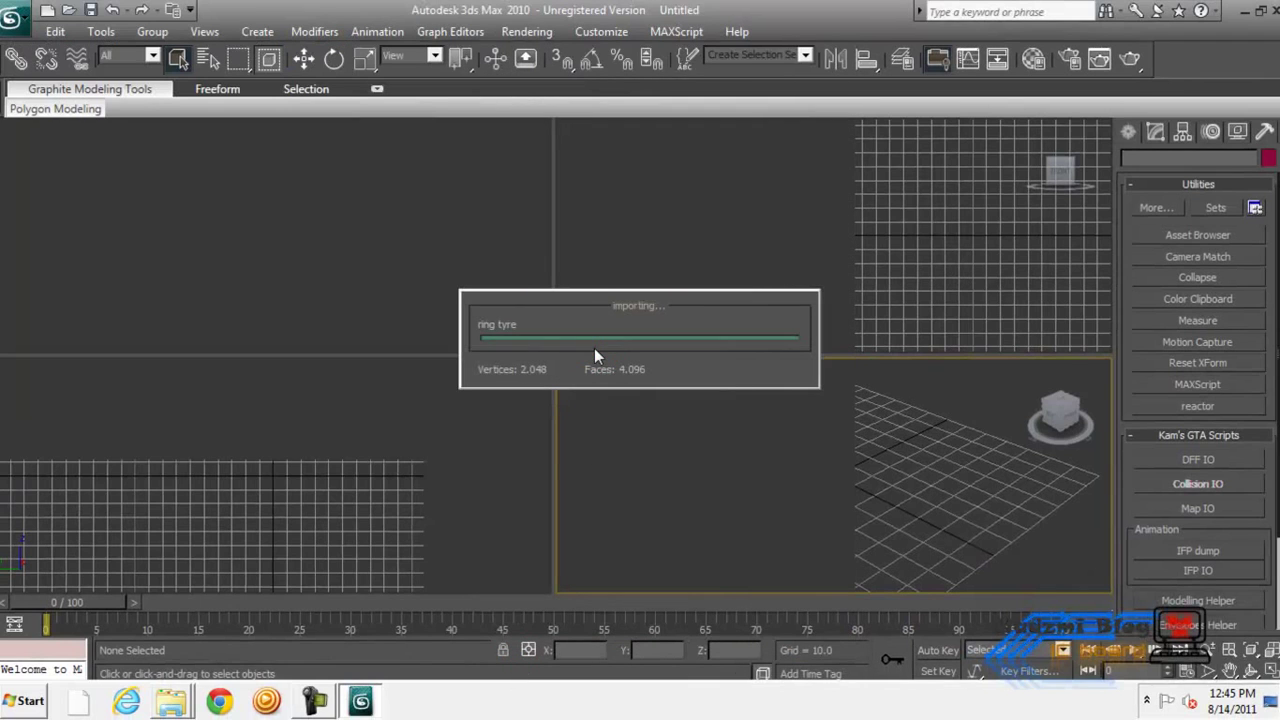
pyautogui.click(842, 437)
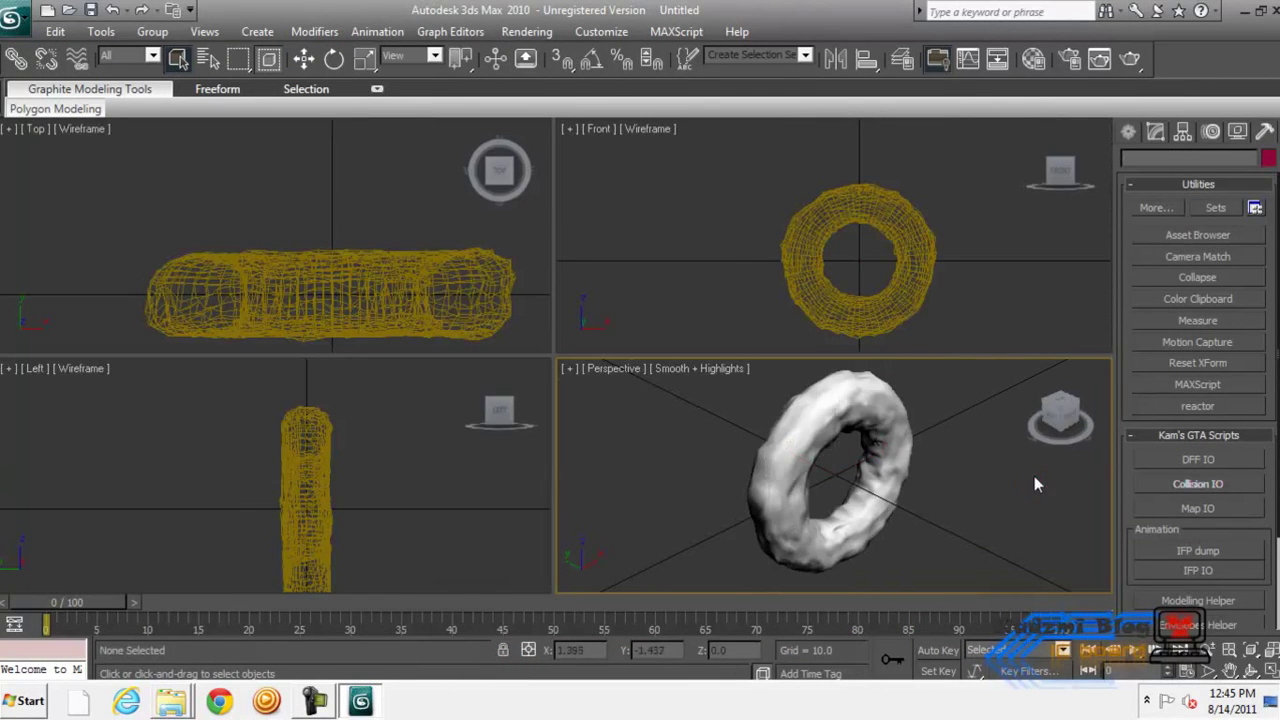
# Move the imported torus toward the lower right of the scene.
pyautogui.click(304, 58)
pyautogui.moveTo(838, 442)
pyautogui.mouseDown()
pyautogui.moveTo(980, 516)
pyautogui.moveTo(853, 512)
pyautogui.mouseUp()
pyautogui.click(980, 450)
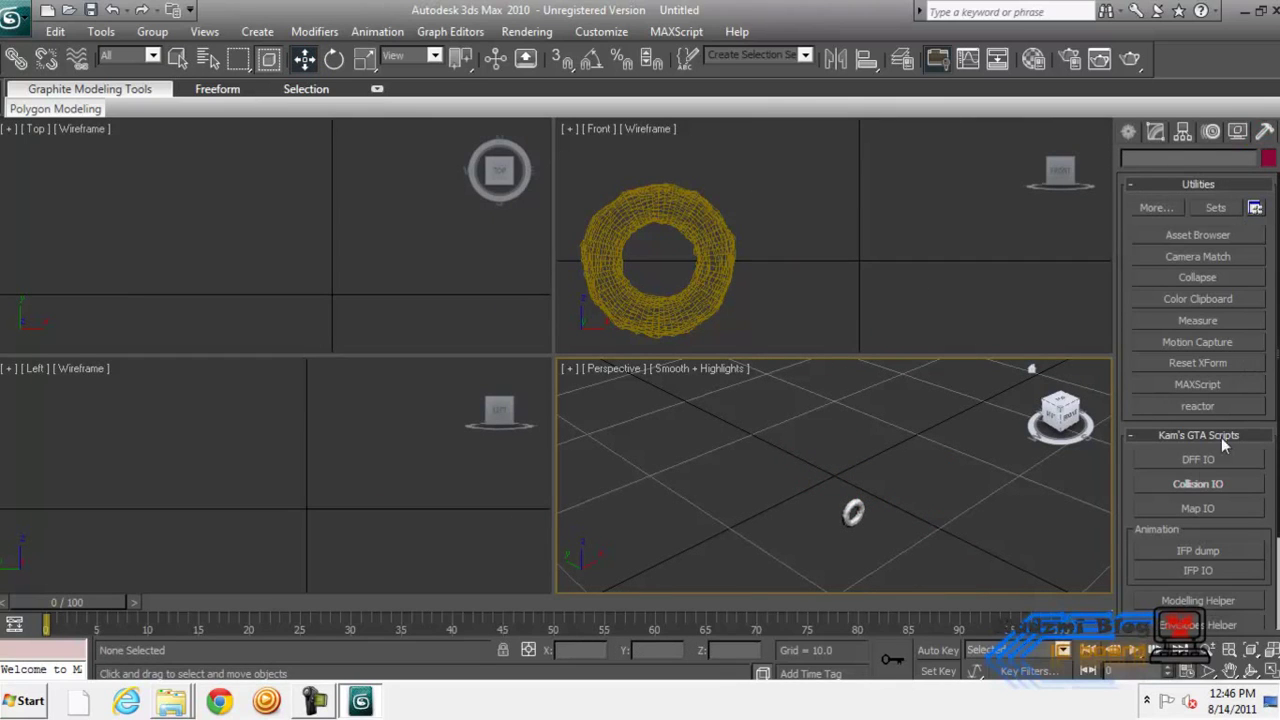
# Import freeway.dff through the GTA DFF IO panel, then minimize the panel.
pyautogui.click(1197, 460)
pyautogui.click(98, 91)
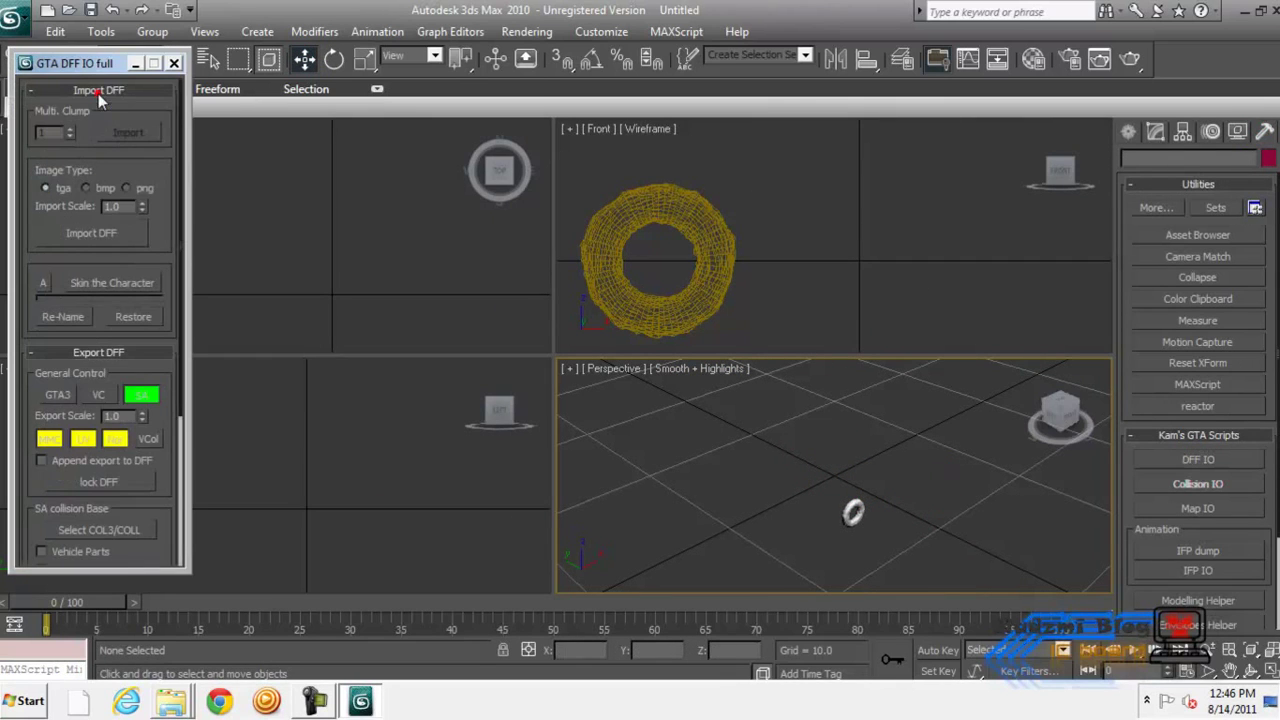
pyautogui.click(92, 233)
pyautogui.scroll(-2, 437, 212)
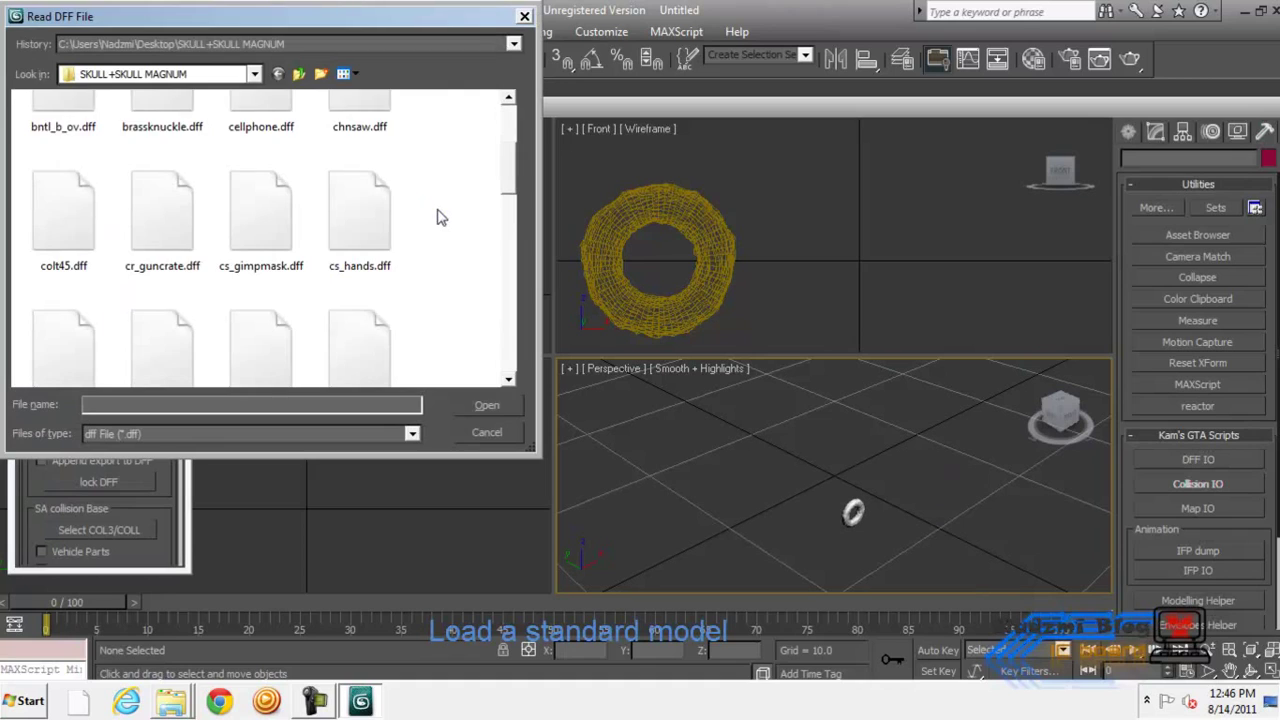
pyautogui.scroll(-2, 437, 212)
pyautogui.scroll(1, 437, 212)
pyautogui.doubleClick(272, 182)
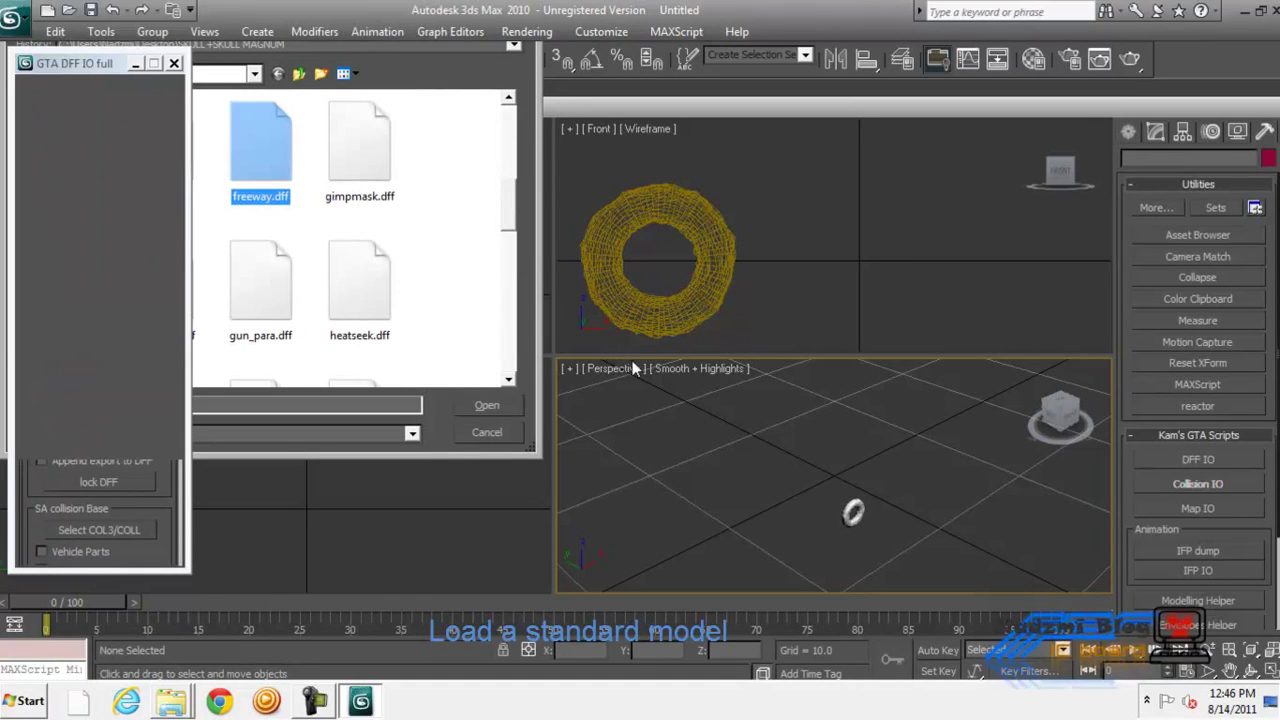
pyautogui.click(148, 64)
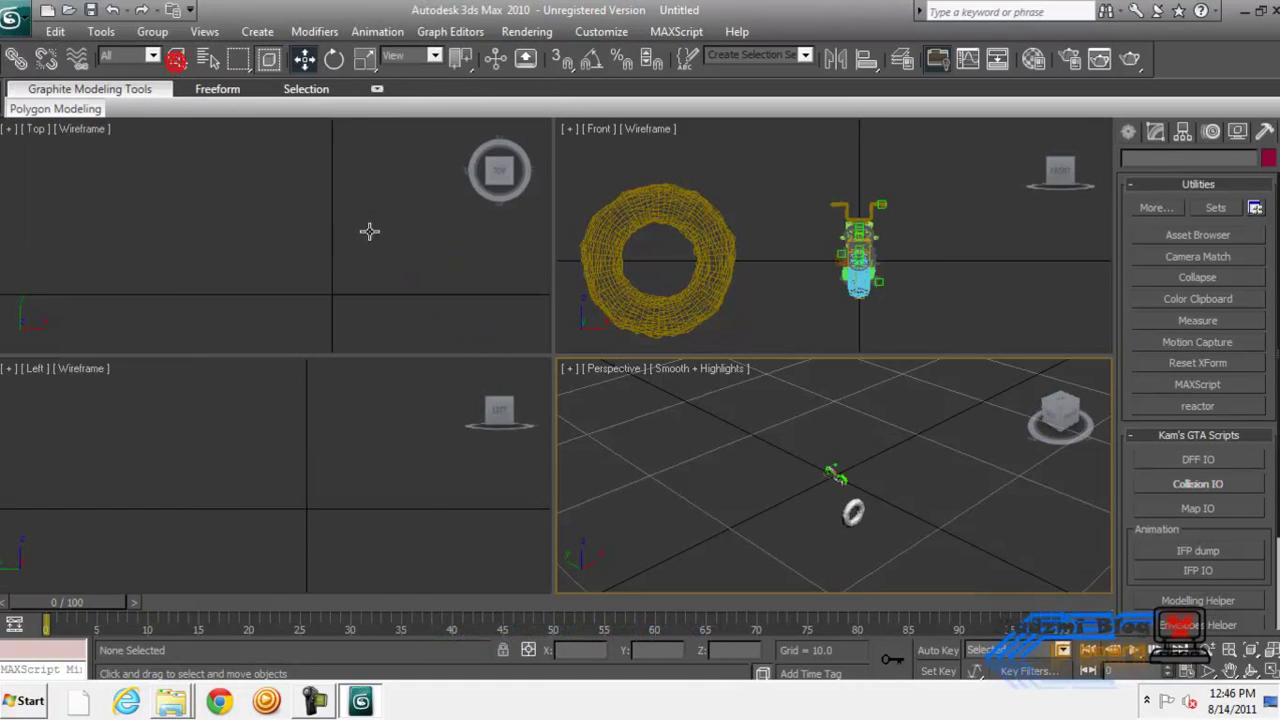
# Rotate the tyre 90° upright, scale it to 63%, and move it onto the front wheel.
pyautogui.click(214, 343)
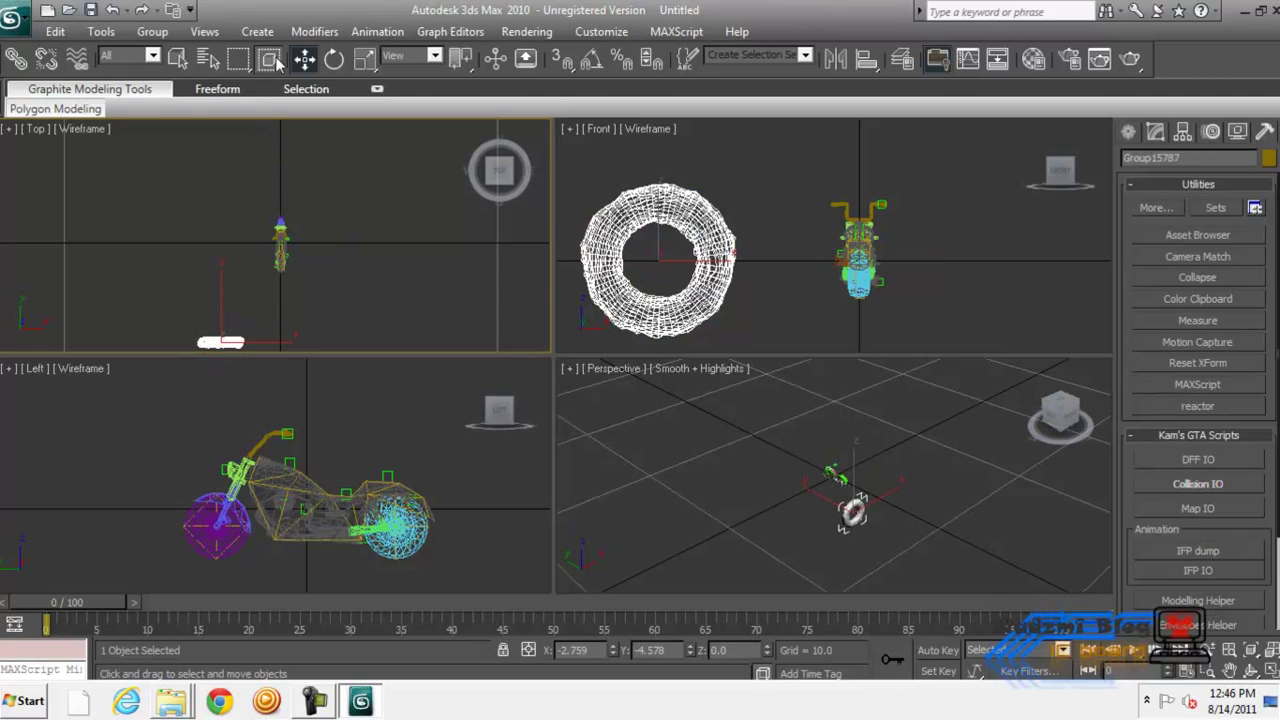
pyautogui.press('e')
pyautogui.moveTo(243, 336); pyautogui.dragTo(399, 8)
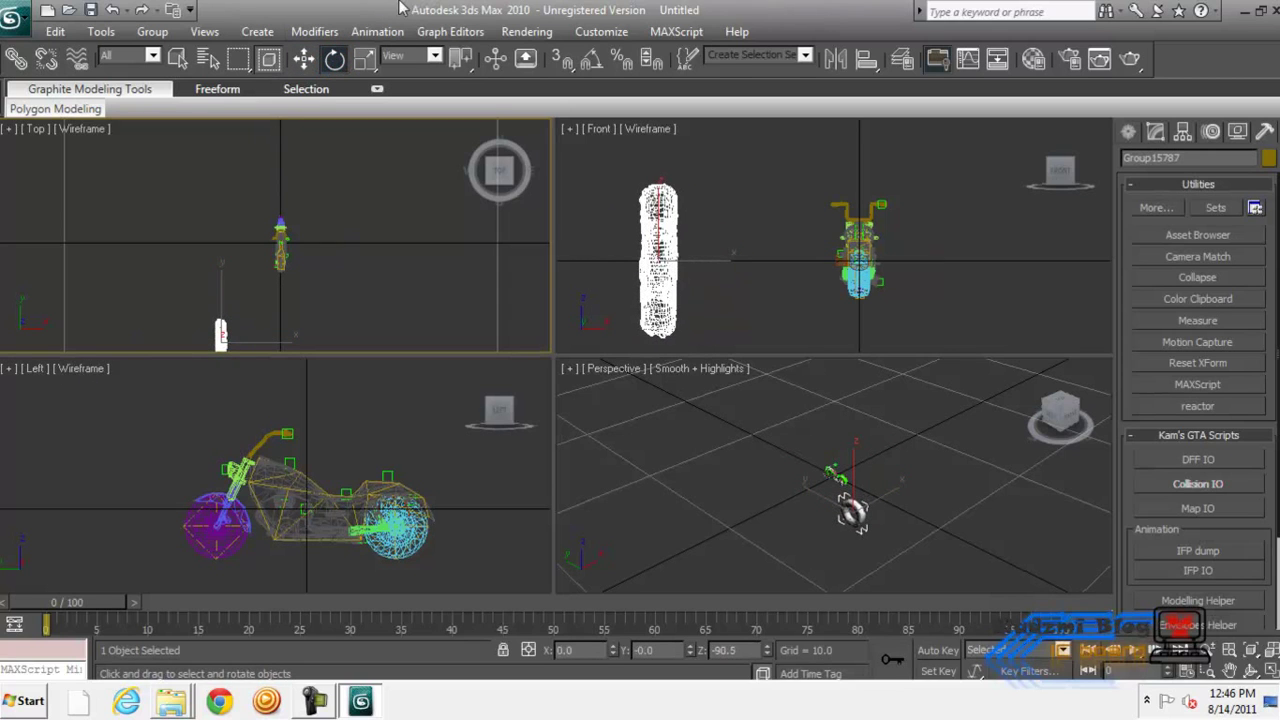
pyautogui.moveTo(220, 308)
pyautogui.mouseDown()
pyautogui.moveTo(252, 198)
pyautogui.moveTo(200, 266)
pyautogui.mouseUp()
pyautogui.click(365, 59)
pyautogui.moveTo(212, 482); pyautogui.dragTo(147, 517)
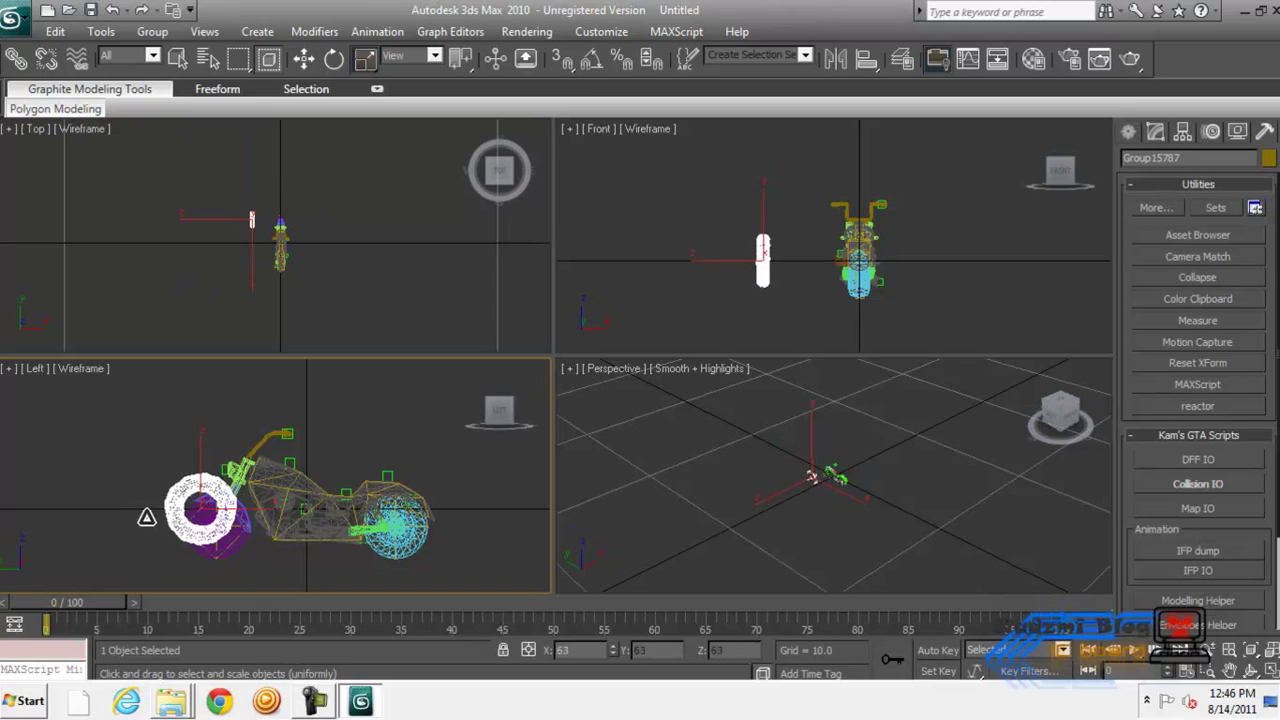
pyautogui.click(304, 59)
pyautogui.moveTo(214, 494)
pyautogui.mouseDown()
pyautogui.moveTo(232, 513)
pyautogui.moveTo(232, 560)
pyautogui.mouseUp()
pyautogui.click(365, 59)
# Align the tyre with the front wheel in the top and side views.
pyautogui.click(304, 59)
pyautogui.click(334, 293)
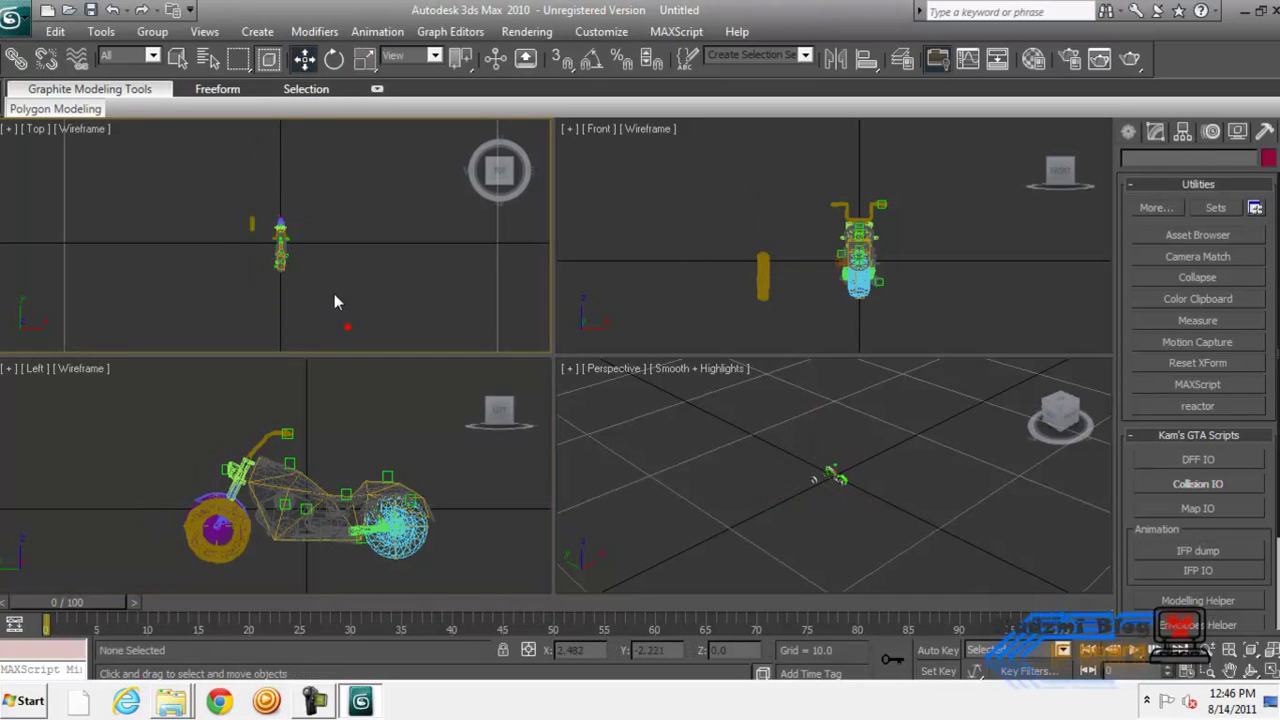
pyautogui.scroll(5, 334, 293)
pyautogui.moveTo(186, 190); pyautogui.dragTo(302, 175)
pyautogui.click(200, 497)
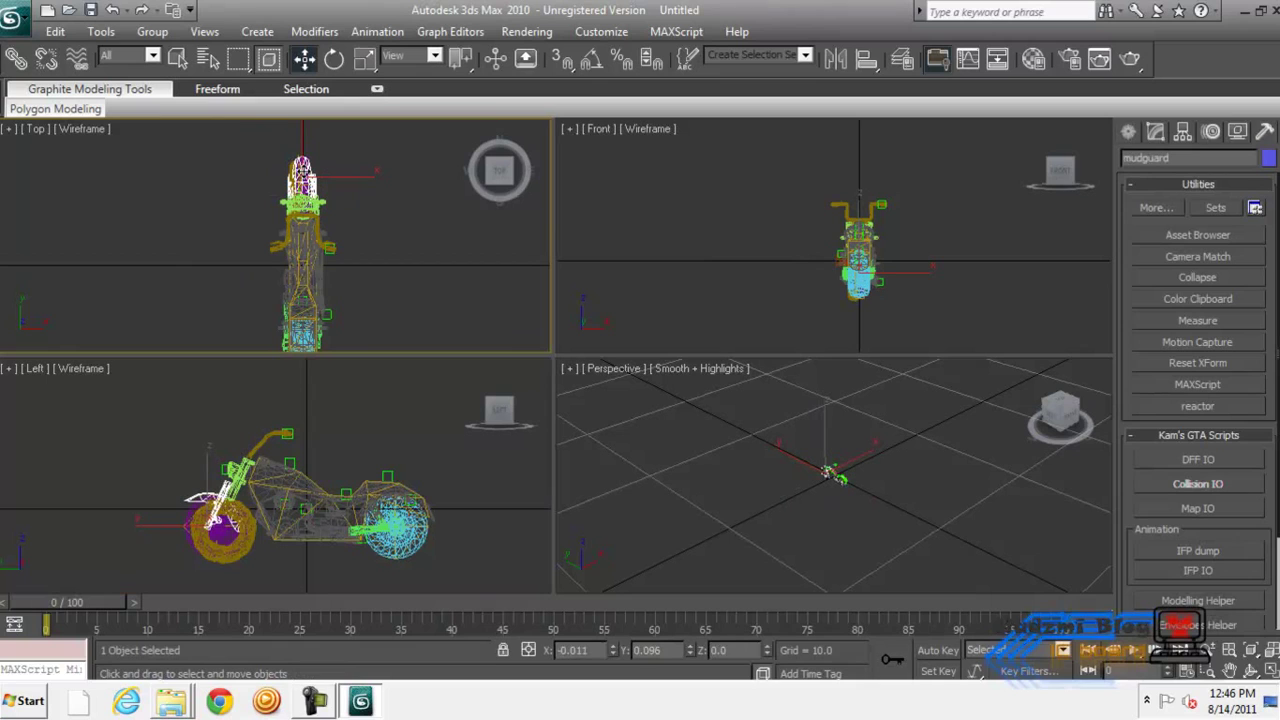
pyautogui.click(112, 9)
pyautogui.click(112, 9)
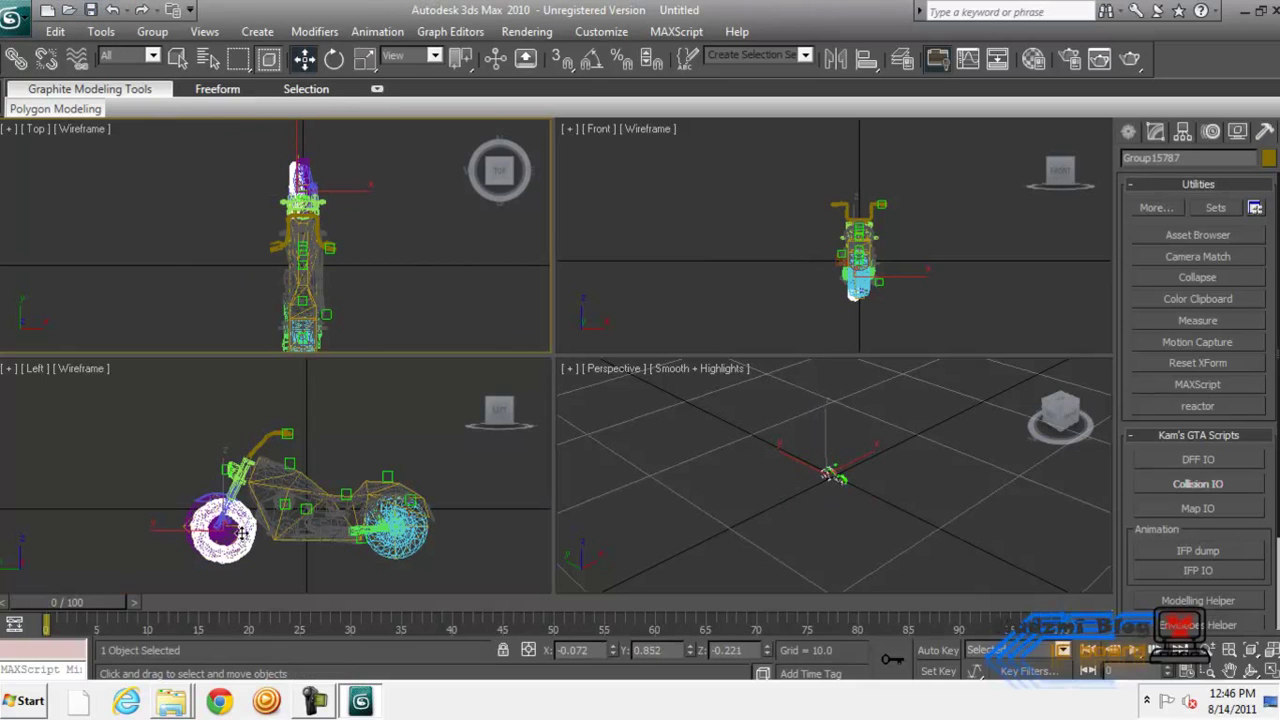
pyautogui.moveTo(290, 165); pyautogui.dragTo(295, 163)
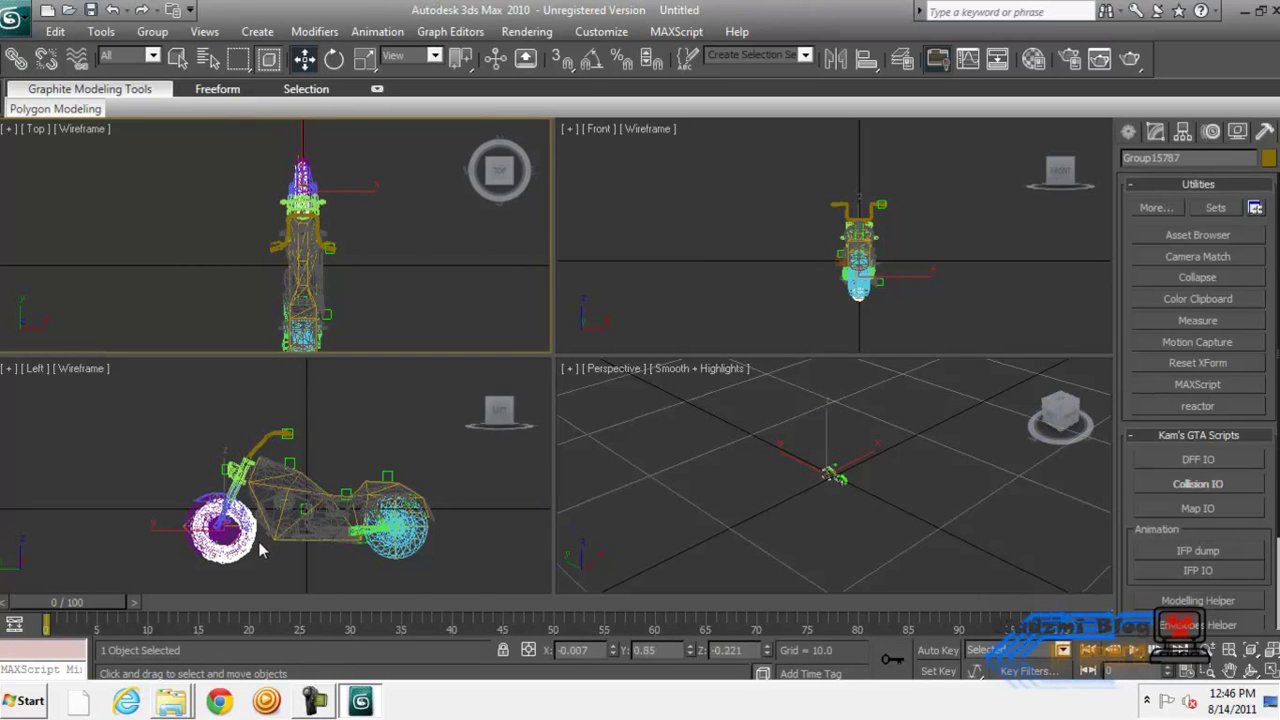
pyautogui.moveTo(260, 550); pyautogui.dragTo(243, 533)
# Hide the low-poly motorbike body with Hide Selection.
pyautogui.click(862, 525)
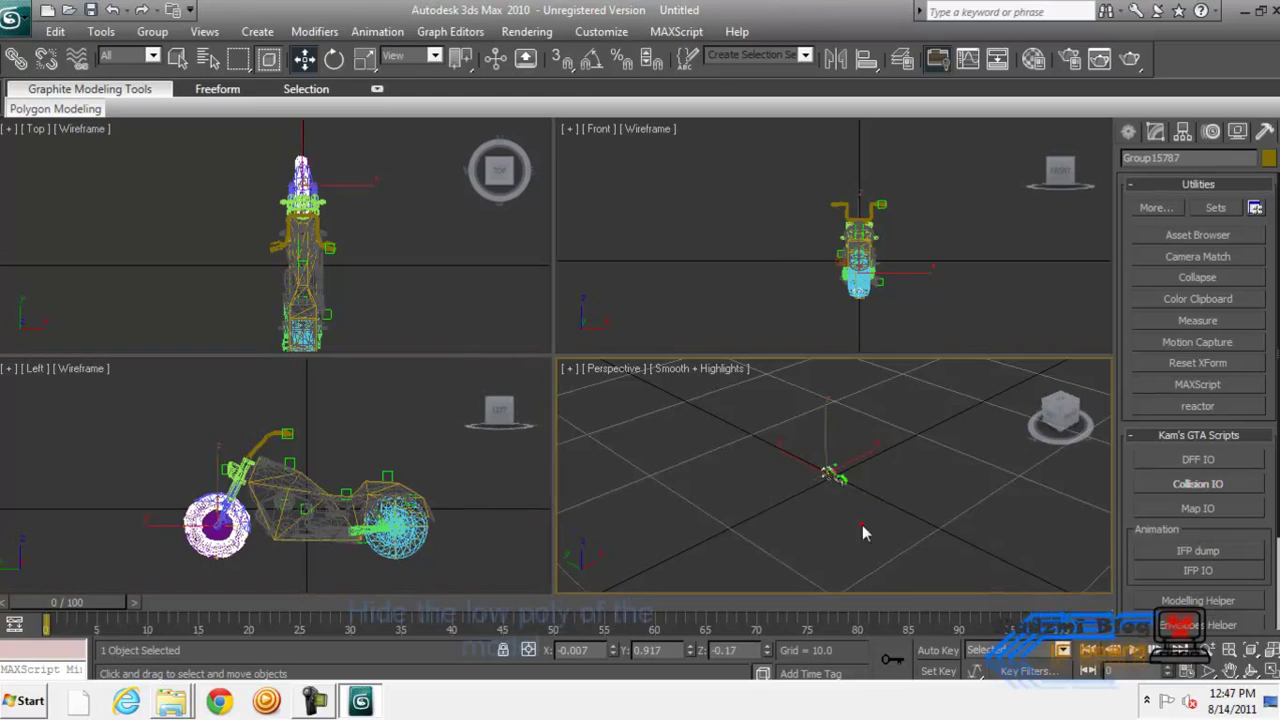
pyautogui.scroll(5, 862, 525)
pyautogui.keyDown('alt'); pyautogui.moveTo(862, 525); pyautogui.dragTo(818, 462, button='middle'); pyautogui.keyUp('alt')
pyautogui.click(817, 462)
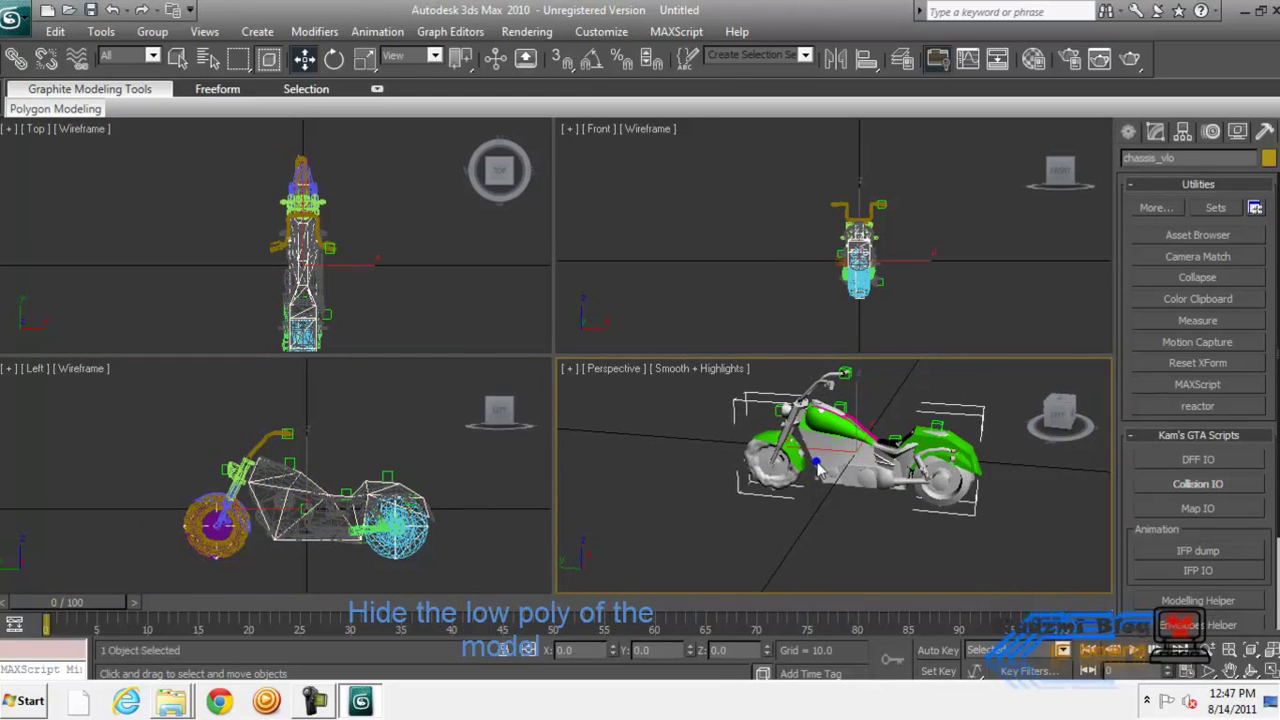
pyautogui.rightClick(818, 418)
pyautogui.click(821, 406)
# Fine-tune the front tyre's position in the side view.
pyautogui.click(337, 545)
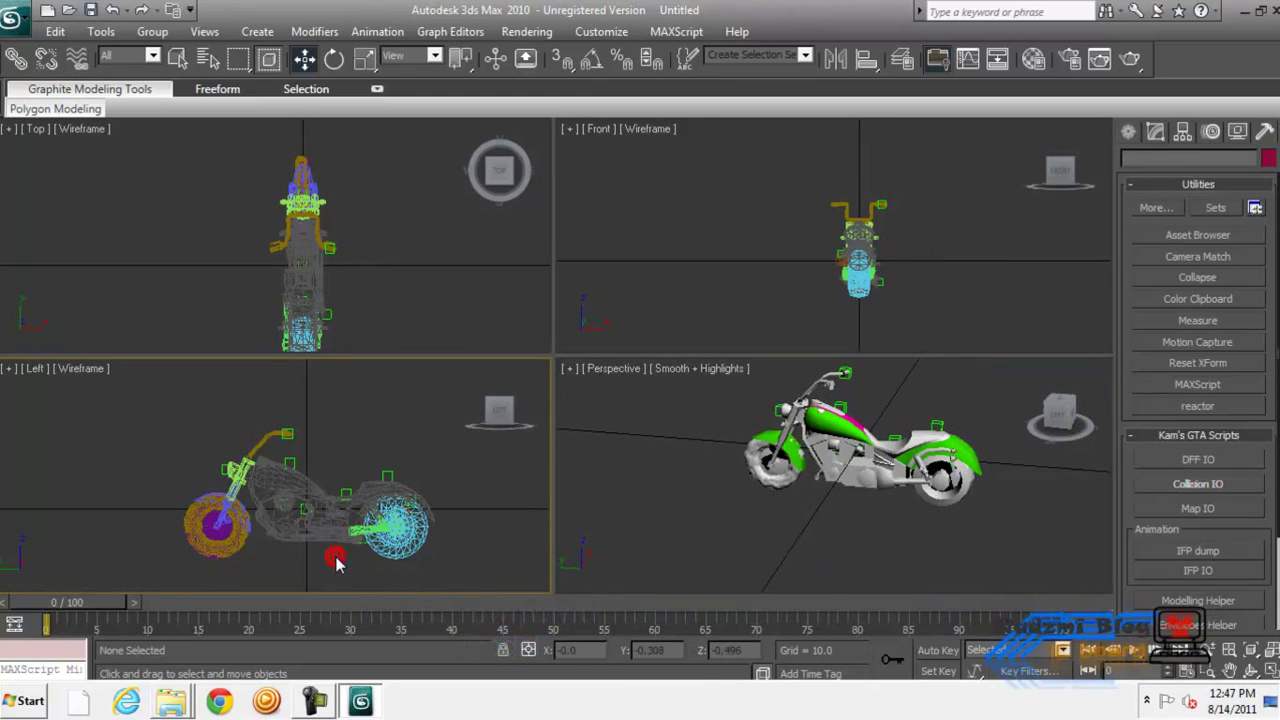
pyautogui.scroll(3, 336, 565)
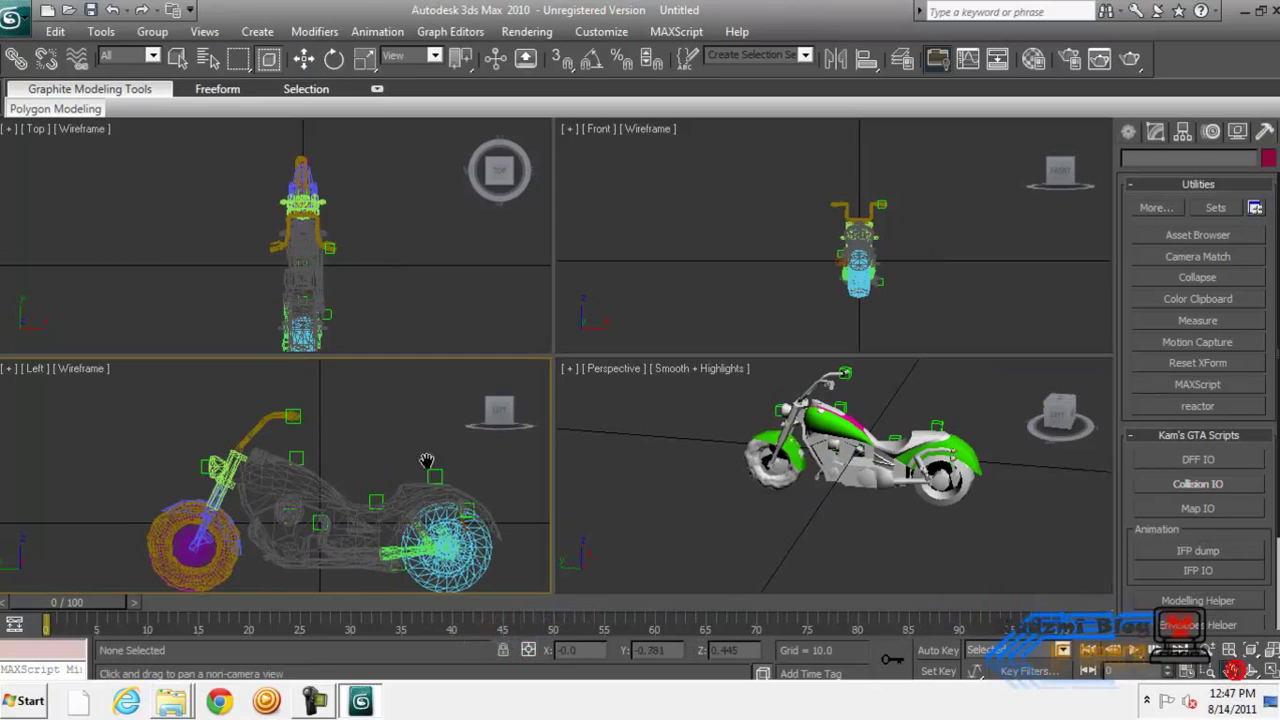
pyautogui.scroll(3, 426, 461)
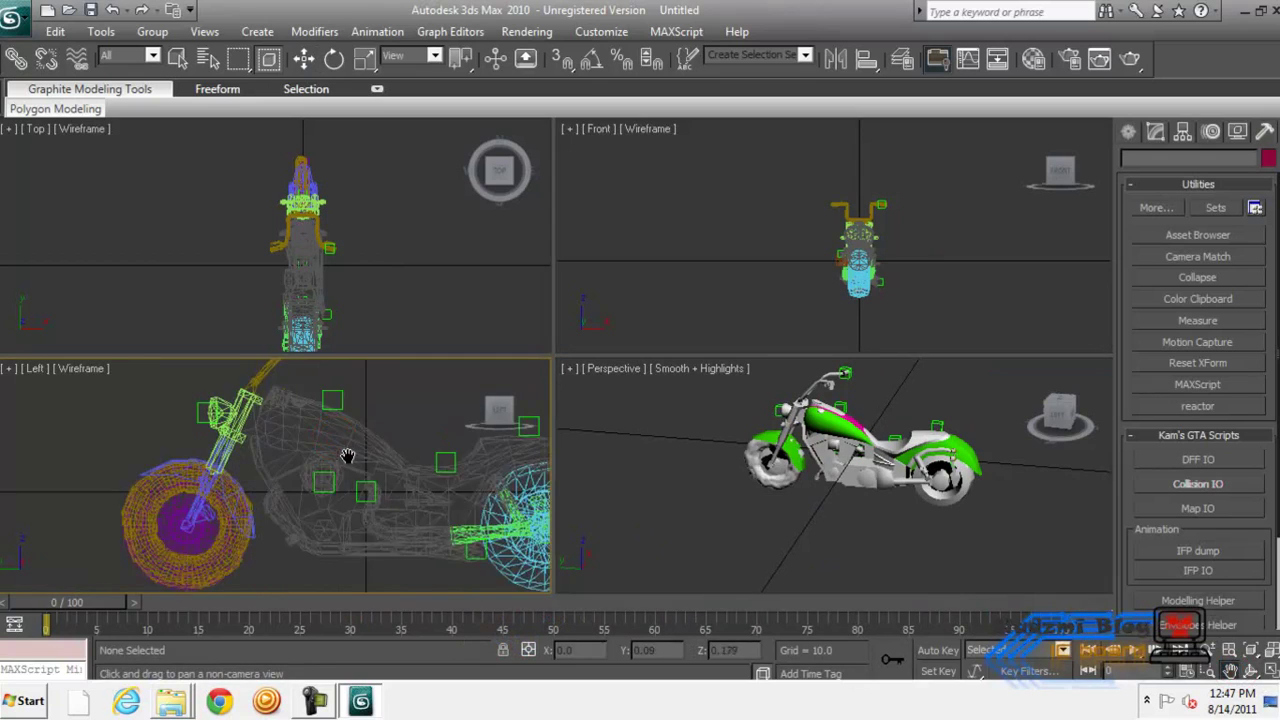
pyautogui.click(304, 59)
pyautogui.click(85, 433)
pyautogui.click(365, 59)
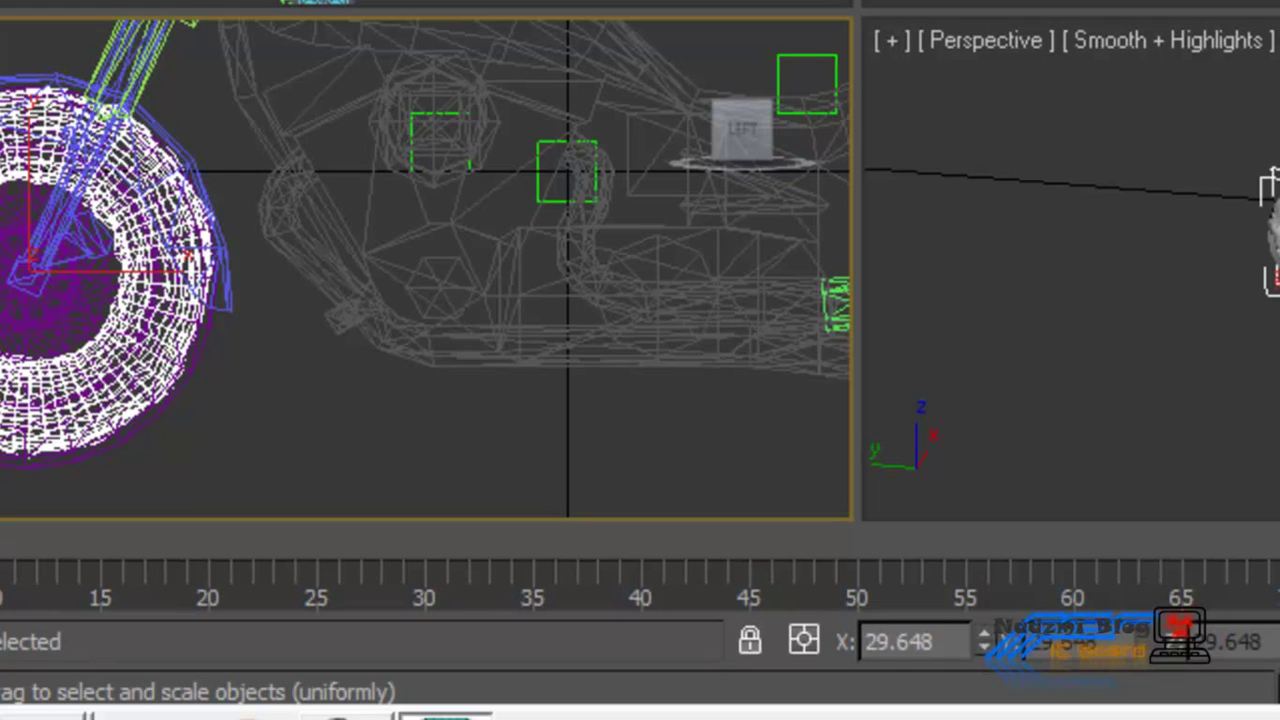
pyautogui.press('w')
pyautogui.moveTo(158, 354); pyautogui.dragTo(155, 358)
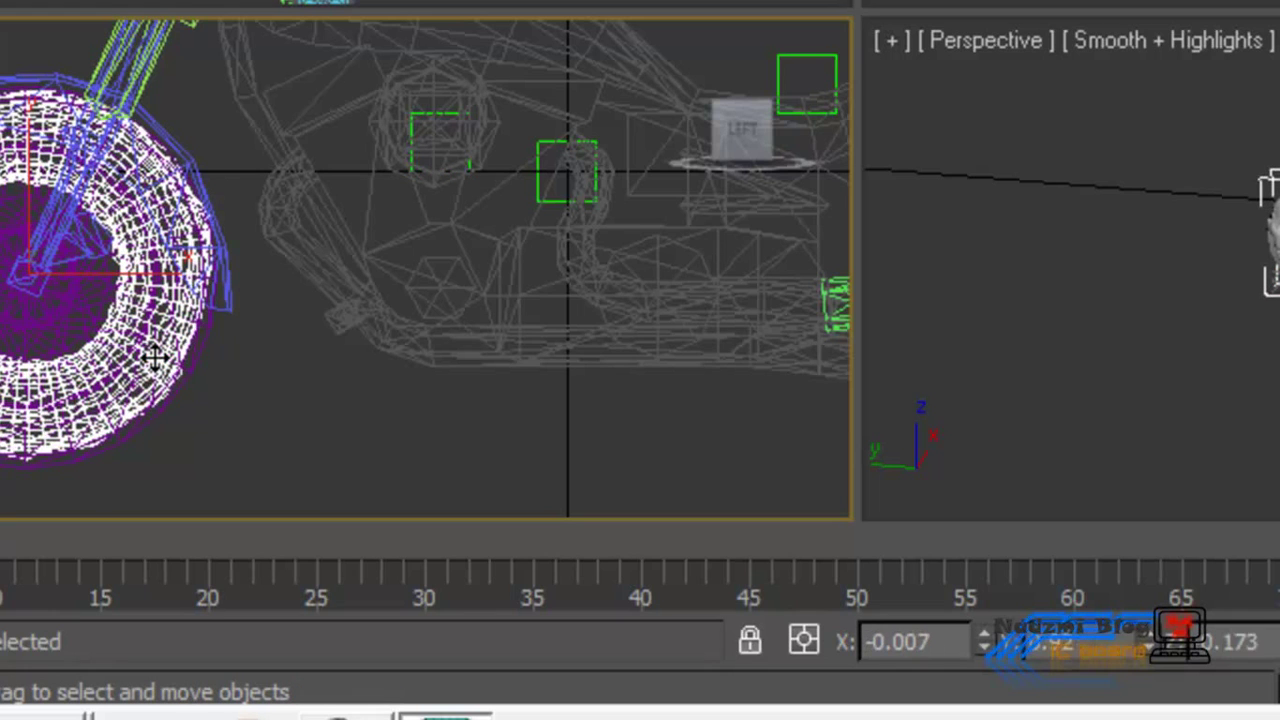
pyautogui.click(349, 458)
pyautogui.click(197, 326)
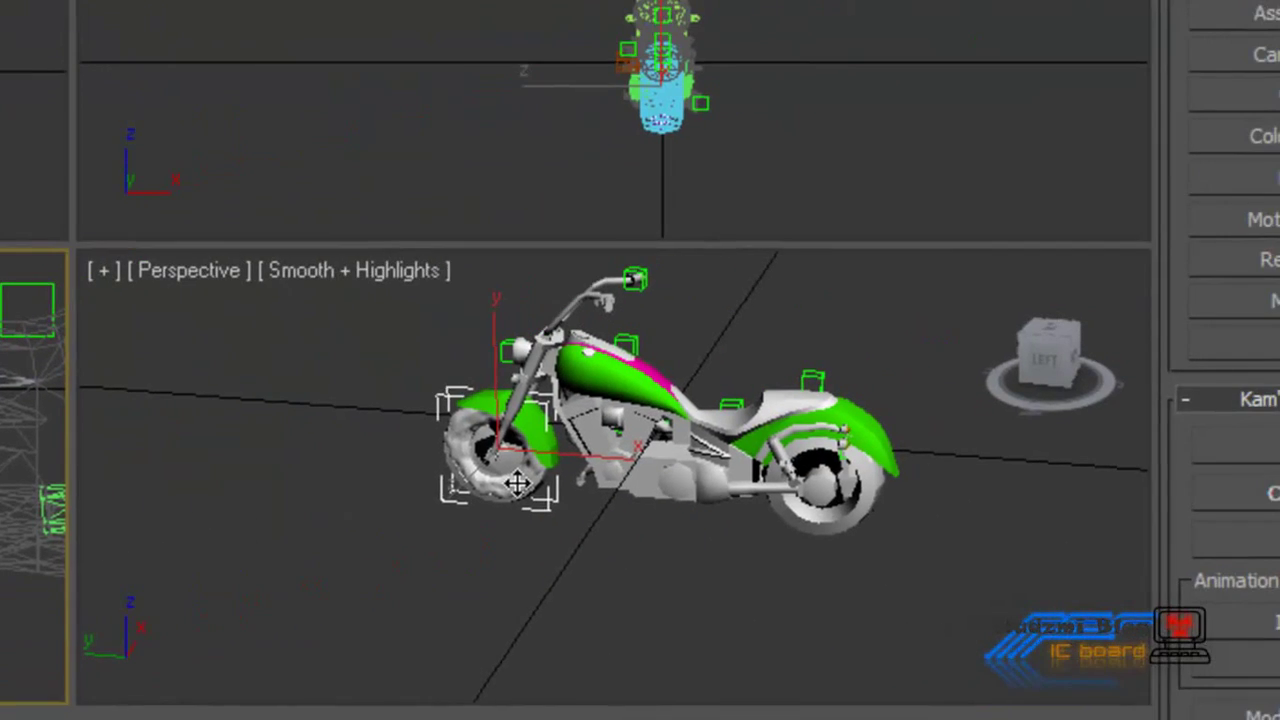
# Shift-drag a copy of the tyre and move it onto the rear wheel.
pyautogui.moveTo(566, 502); pyautogui.dragTo(636, 598)
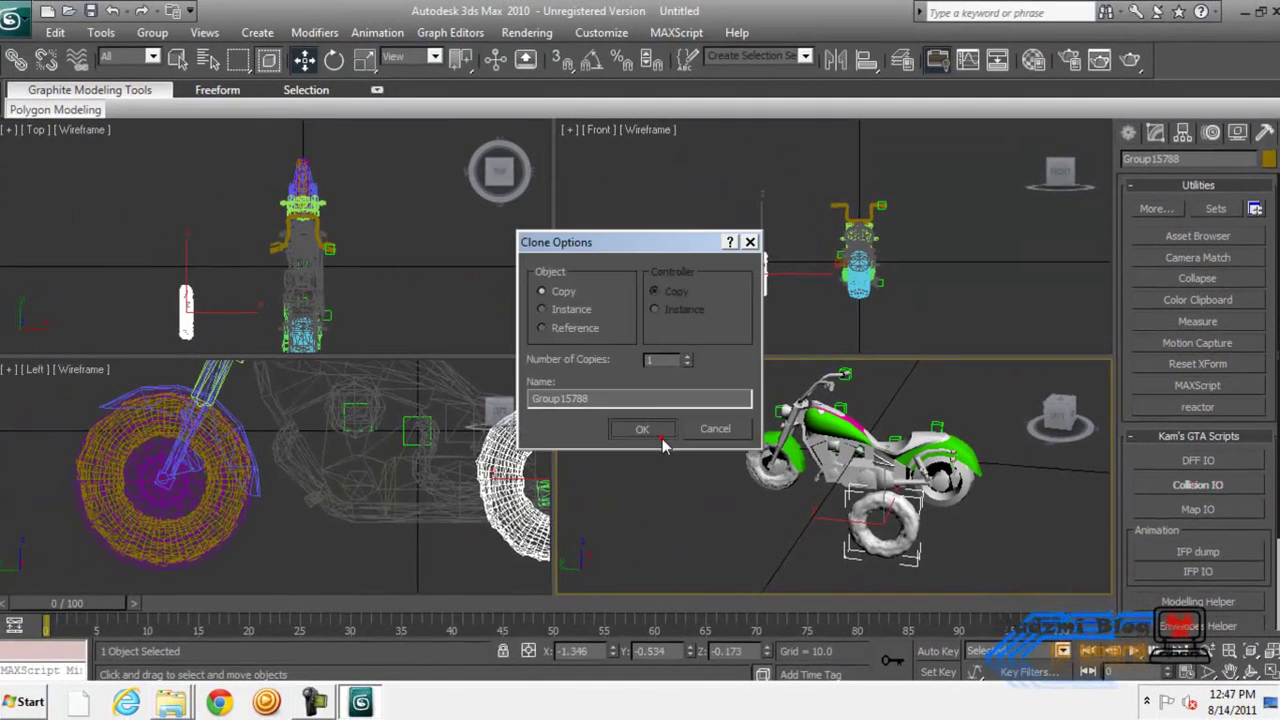
pyautogui.click(643, 426)
pyautogui.click(790, 276)
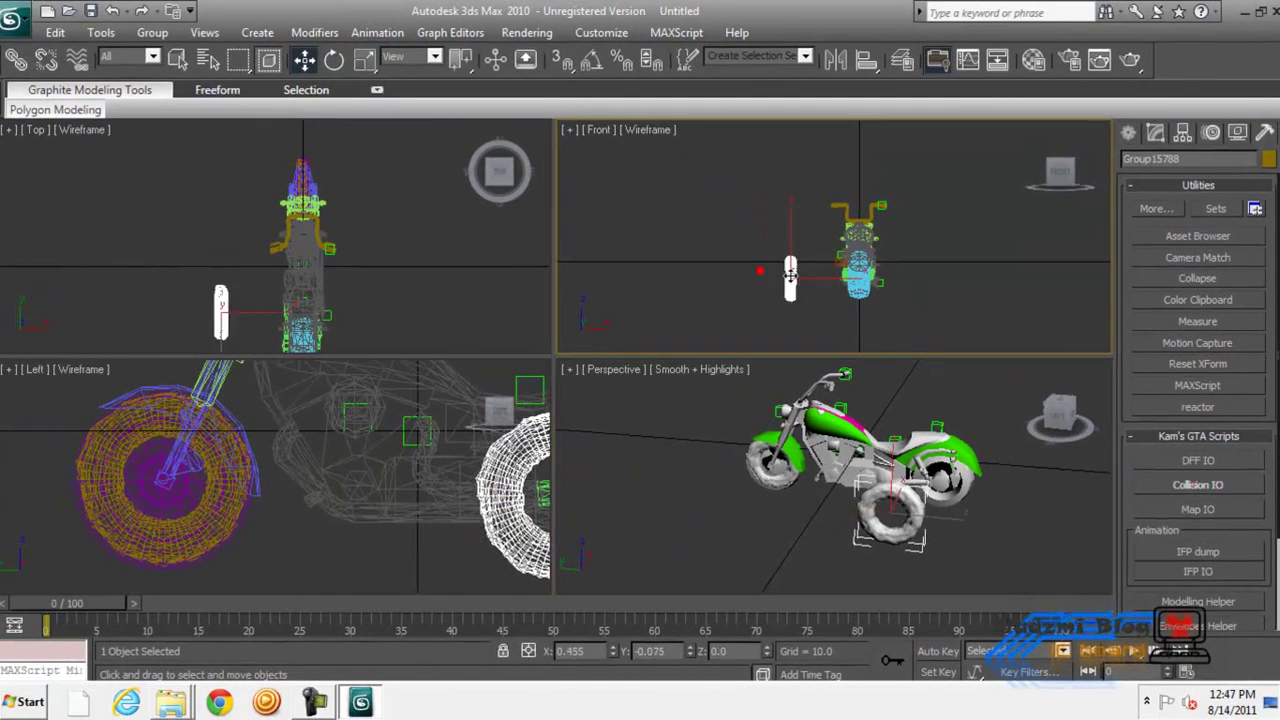
pyautogui.moveTo(790, 272); pyautogui.dragTo(810, 274)
pyautogui.rightClick(443, 263)
pyautogui.scroll(-1, 400, 271)
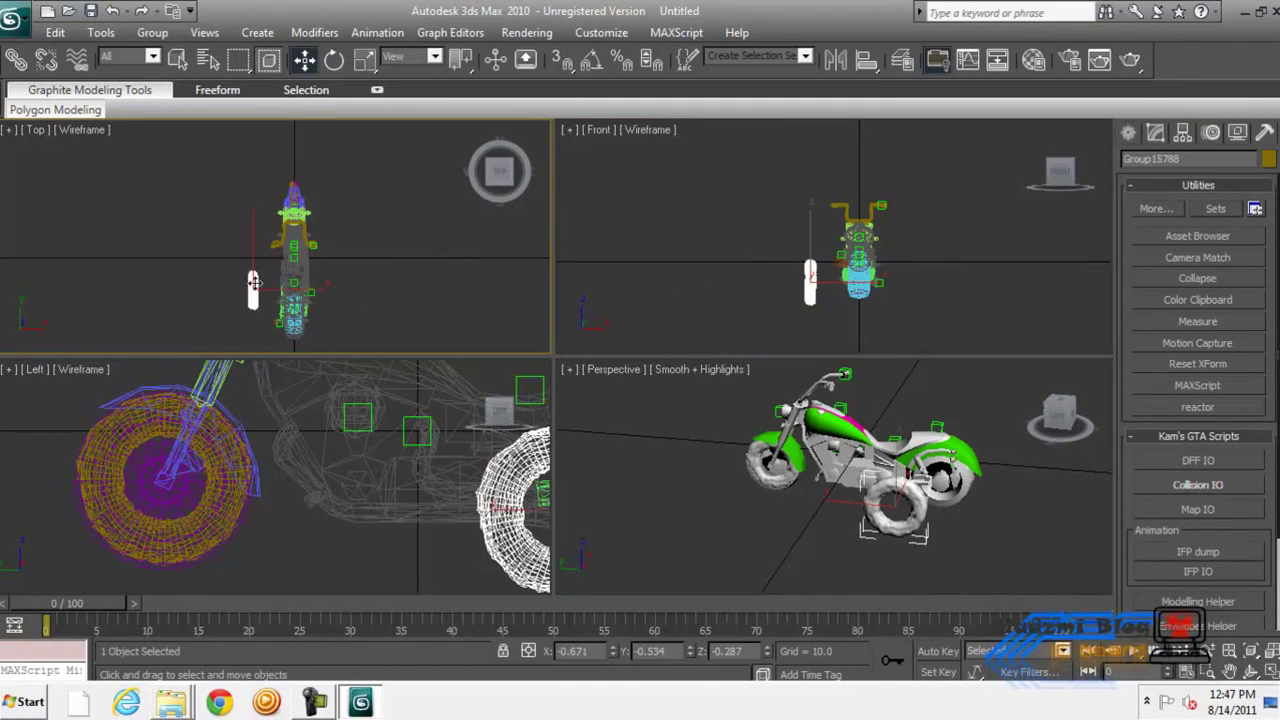
pyautogui.moveTo(254, 283); pyautogui.dragTo(252, 307)
# Check the copy in the side and front views and switch it to vertex editing.
pyautogui.rightClick(463, 551)
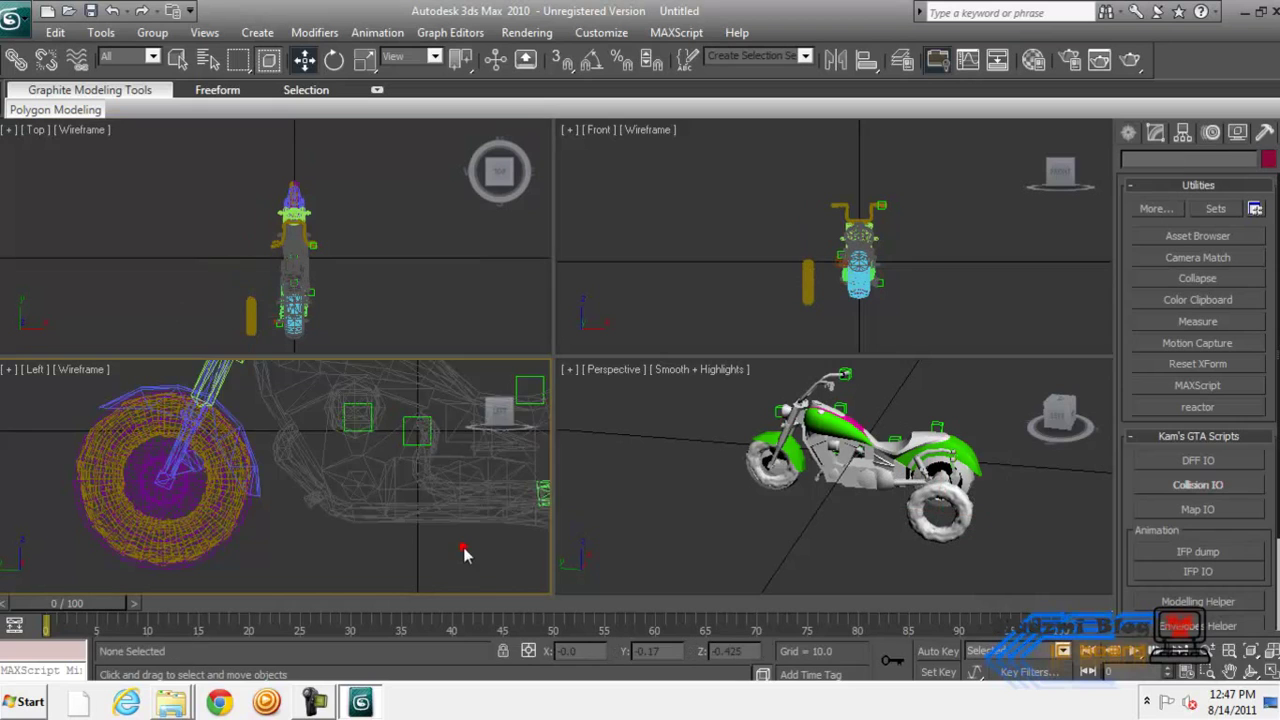
pyautogui.scroll(-3, 463, 551)
pyautogui.rightClick(895, 343)
pyautogui.scroll(3, 825, 315)
pyautogui.scroll(-3, 786, 310)
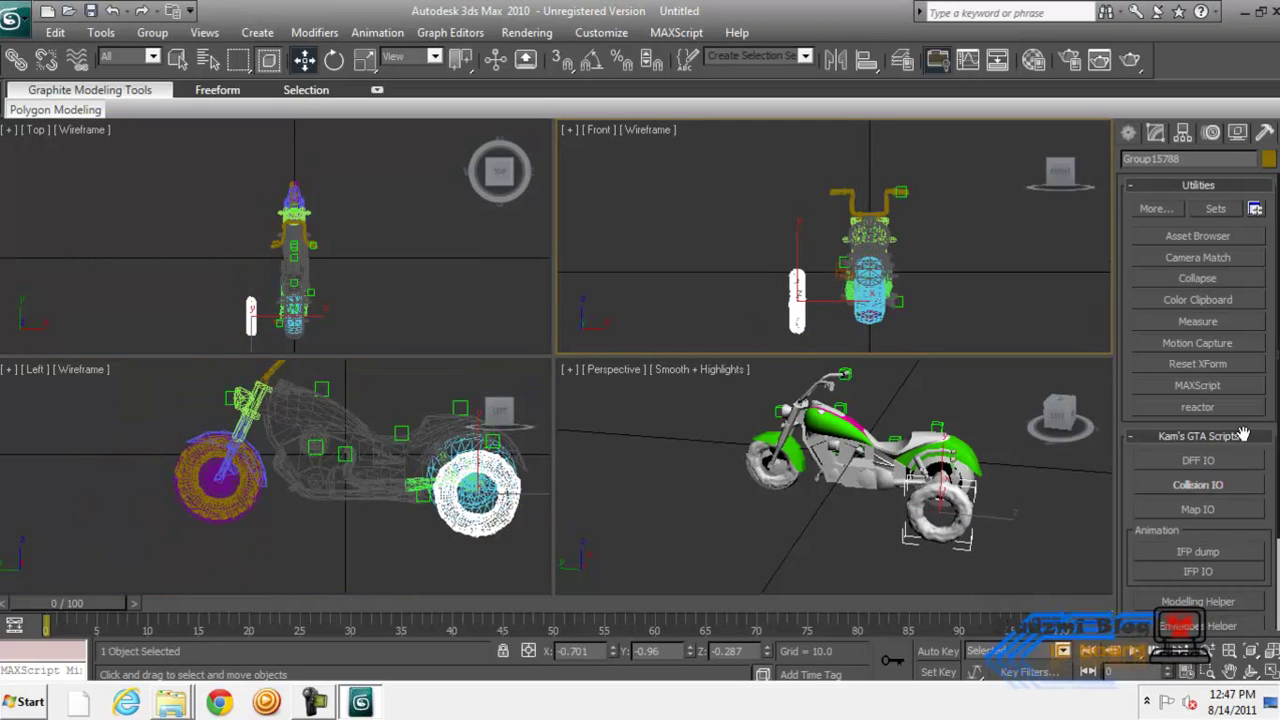
pyautogui.scroll(3, 927, 220)
pyautogui.scroll(2, 910, 298)
pyautogui.scroll(3, 910, 298)
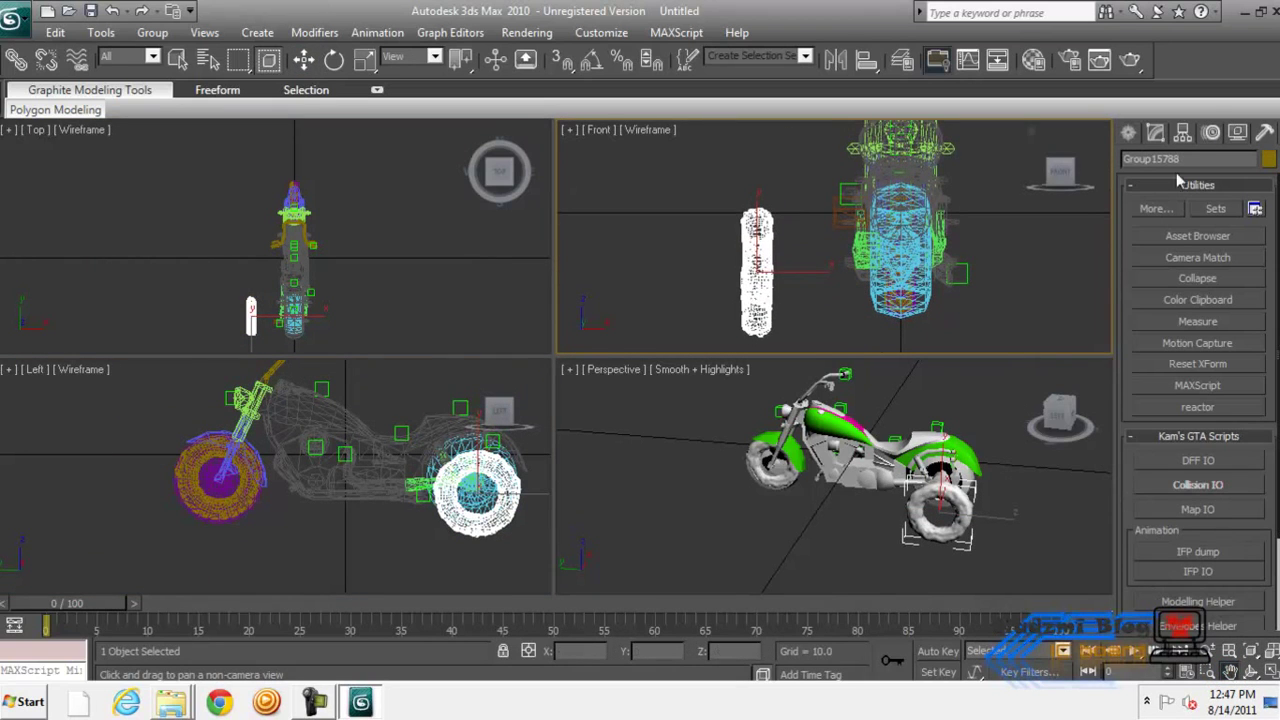
pyautogui.click(1155, 133)
pyautogui.click(1165, 402)
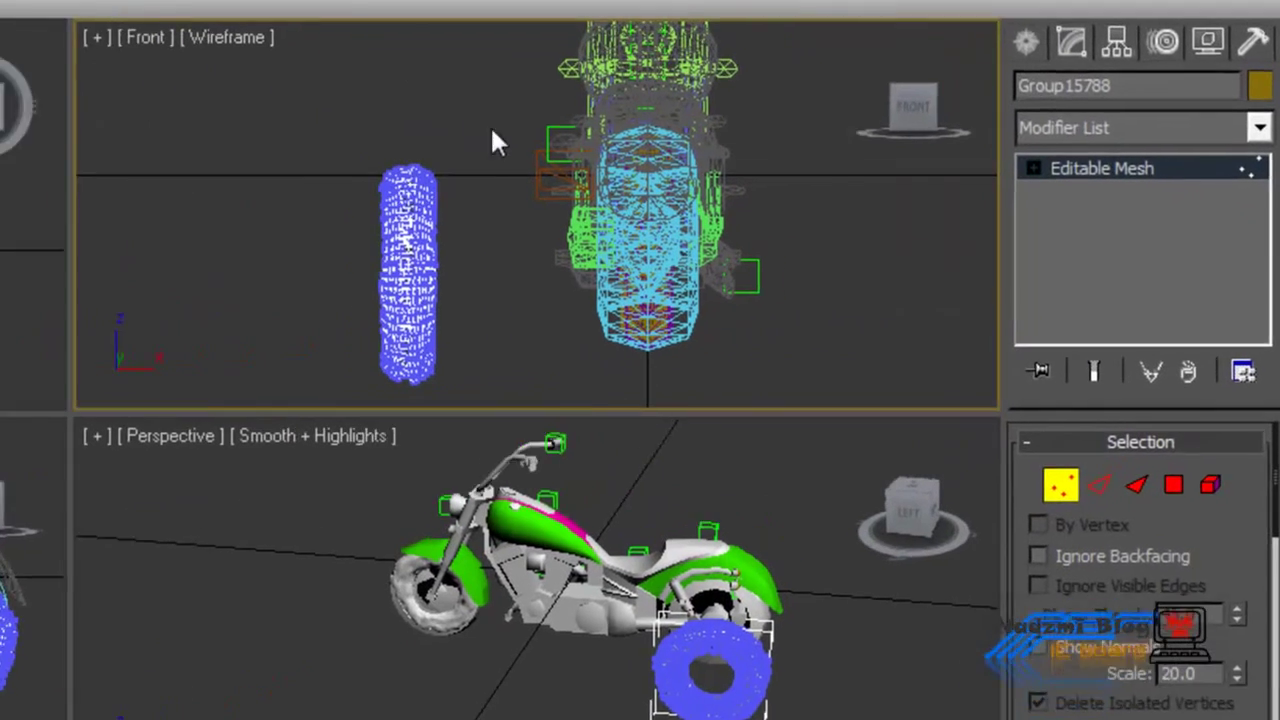
# Widen the copied tyre by pulling its right-side vertices outward.
pyautogui.moveTo(440, 108); pyautogui.dragTo(440, 250)
pyautogui.moveTo(371, 384); pyautogui.dragTo(354, 418)
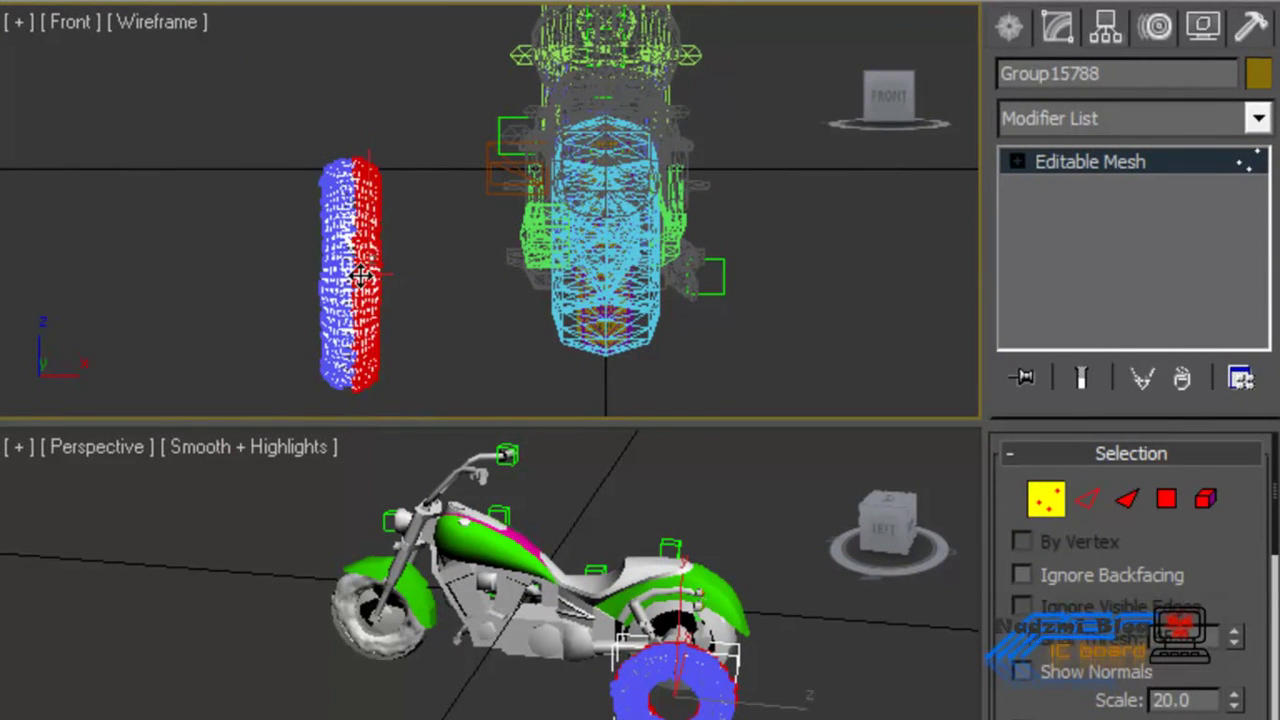
pyautogui.moveTo(361, 276); pyautogui.dragTo(398, 270)
pyautogui.hotkey('ctrl', 'z')
pyautogui.click(466, 212)
pyautogui.moveTo(375, 375); pyautogui.dragTo(355, 410)
pyautogui.click(410, 126)
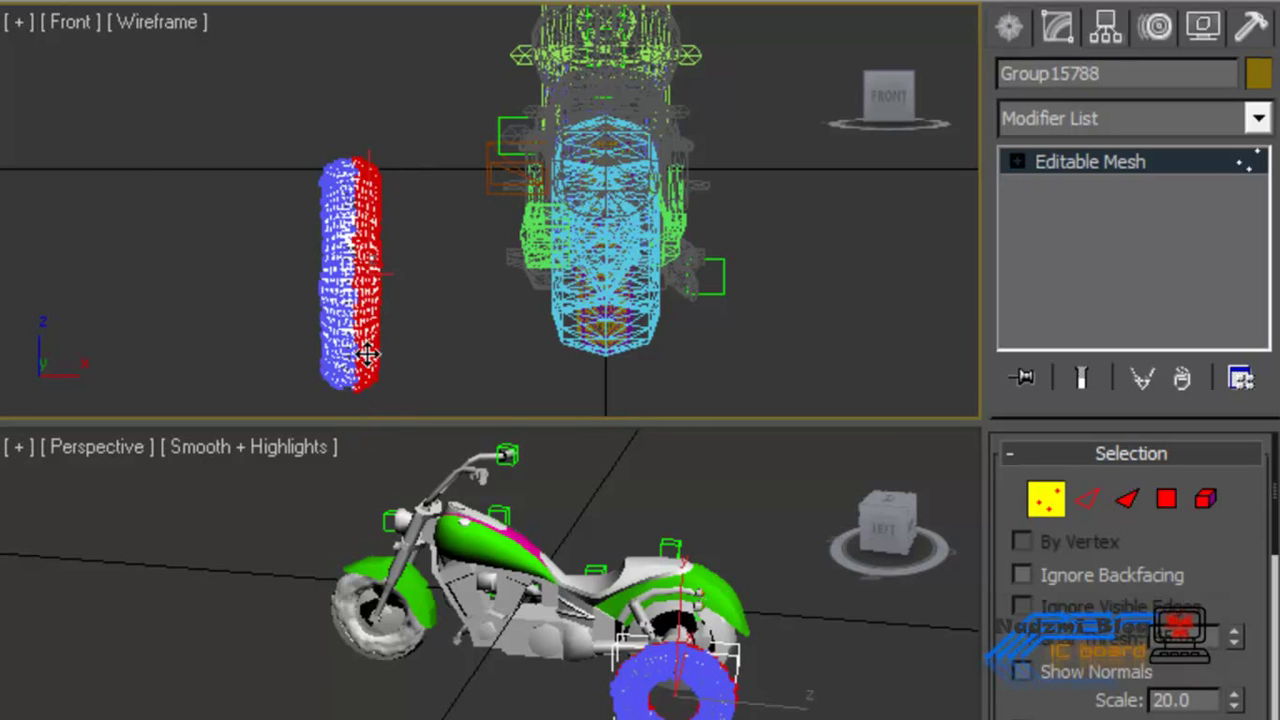
pyautogui.moveTo(374, 305); pyautogui.dragTo(424, 305)
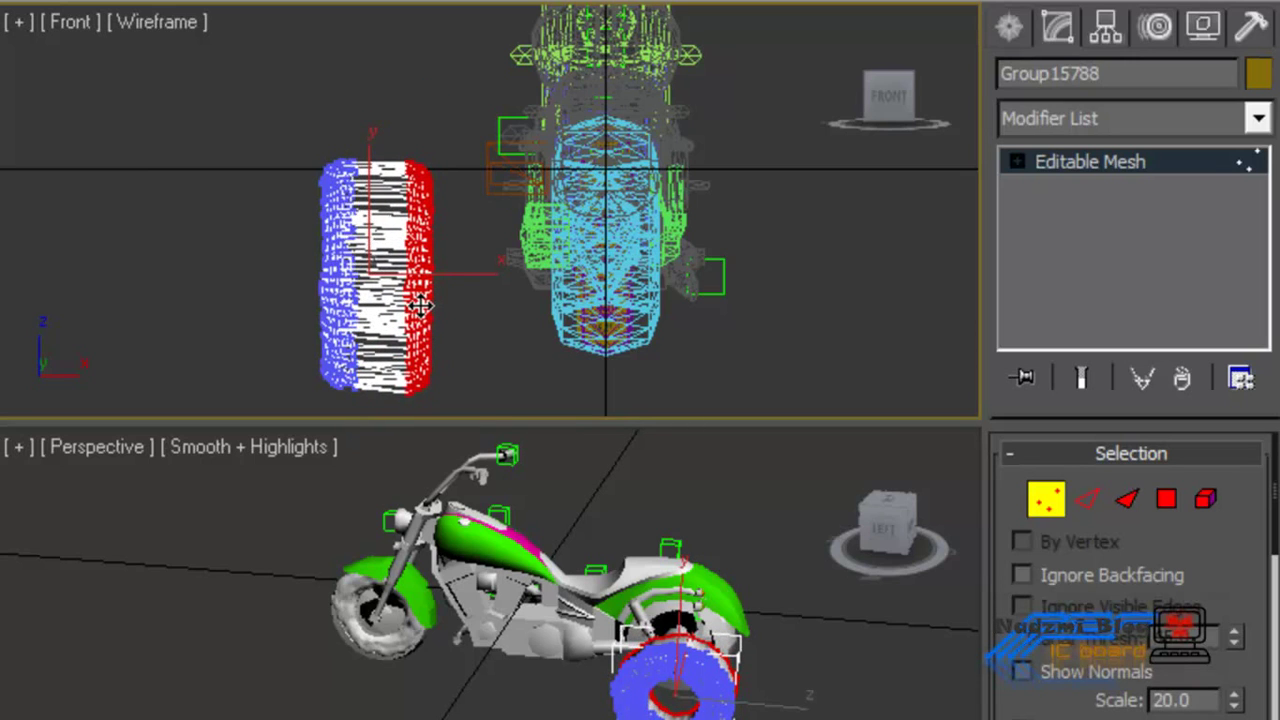
pyautogui.click(497, 318)
# Orbit the Perspective view, deselect everything, and minimize 3ds Max.
pyautogui.moveTo(888, 532); pyautogui.dragTo(899, 538)
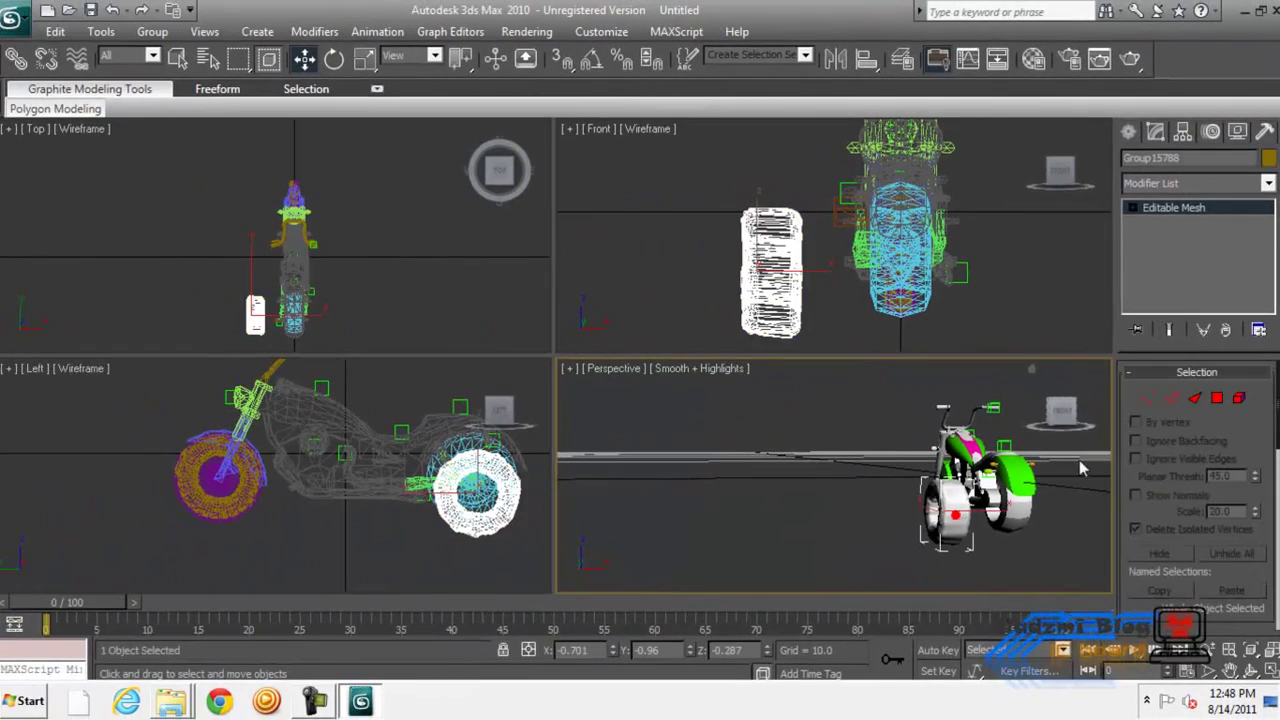
pyautogui.moveTo(1062, 412); pyautogui.dragTo(1010, 420)
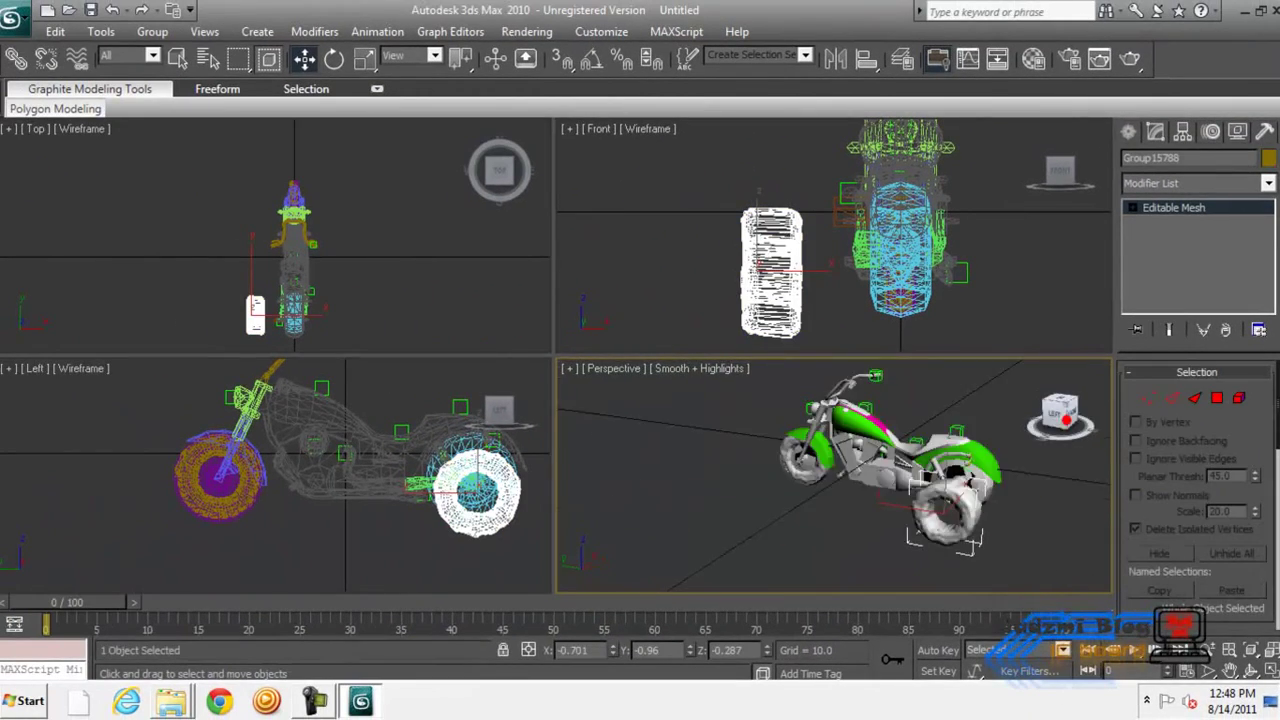
pyautogui.click(700, 520)
pyautogui.click(1246, 11)
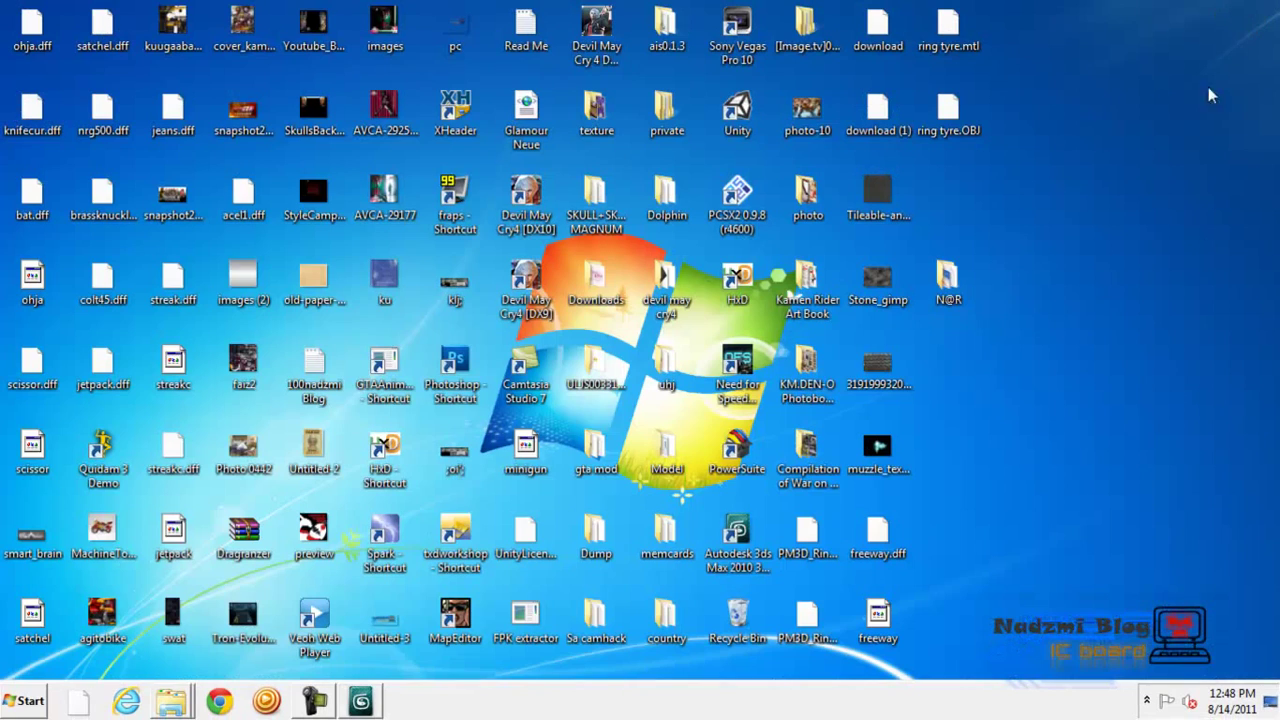
# Launch Chrome on the Google home page and resize its window.
pyautogui.click(218, 703)
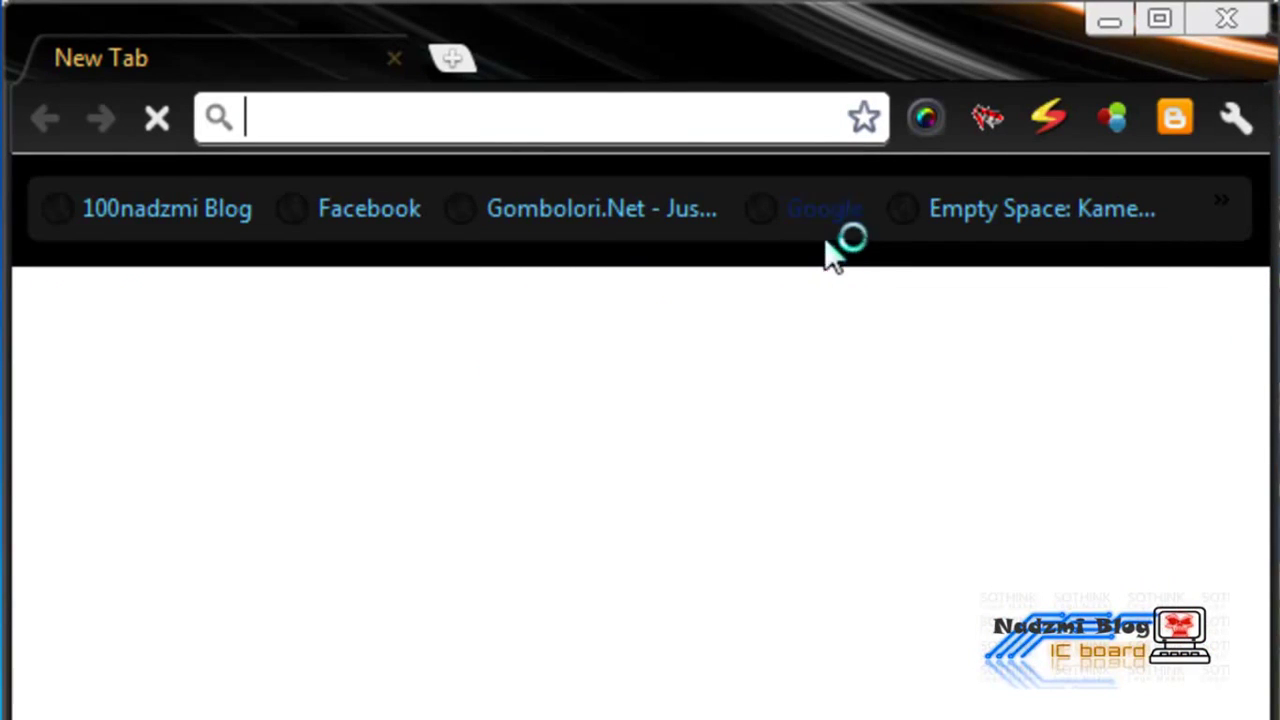
pyautogui.click(826, 207)
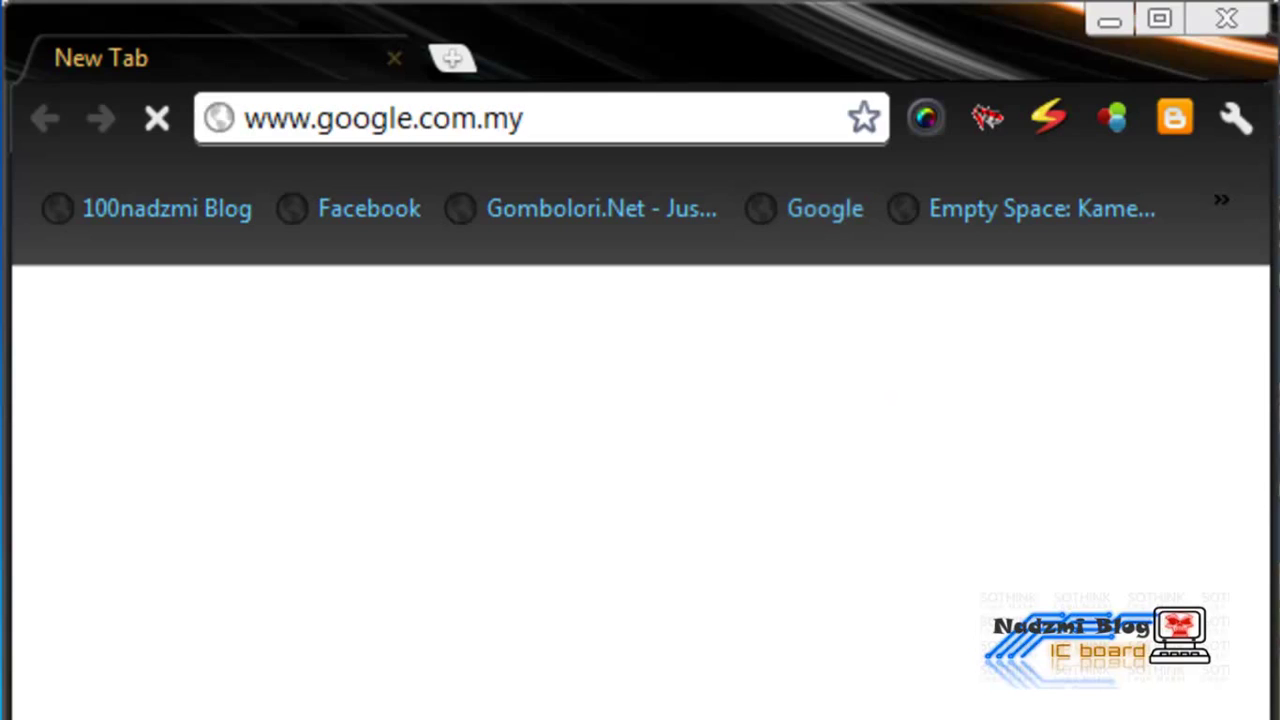
pyautogui.doubleClick(686, 10)
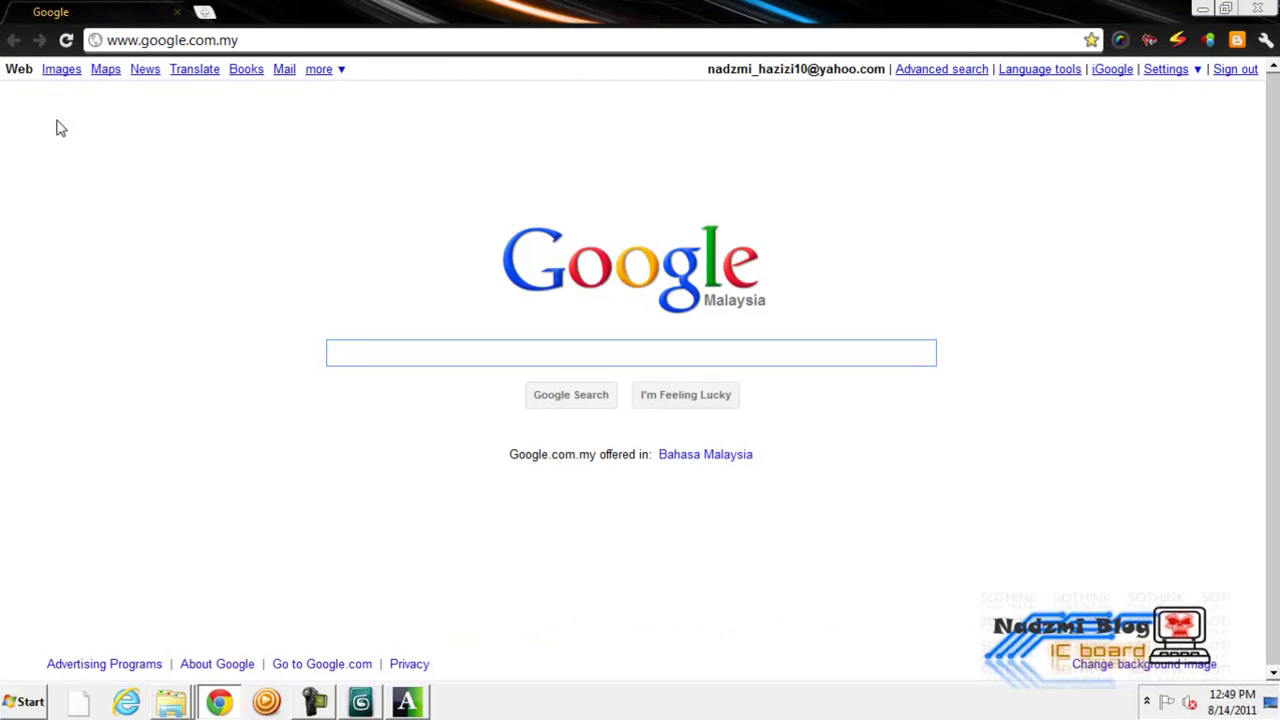
# Search Google Images for 'stone texture' and open the dark Stone_gimp image.
pyautogui.click(58, 72)
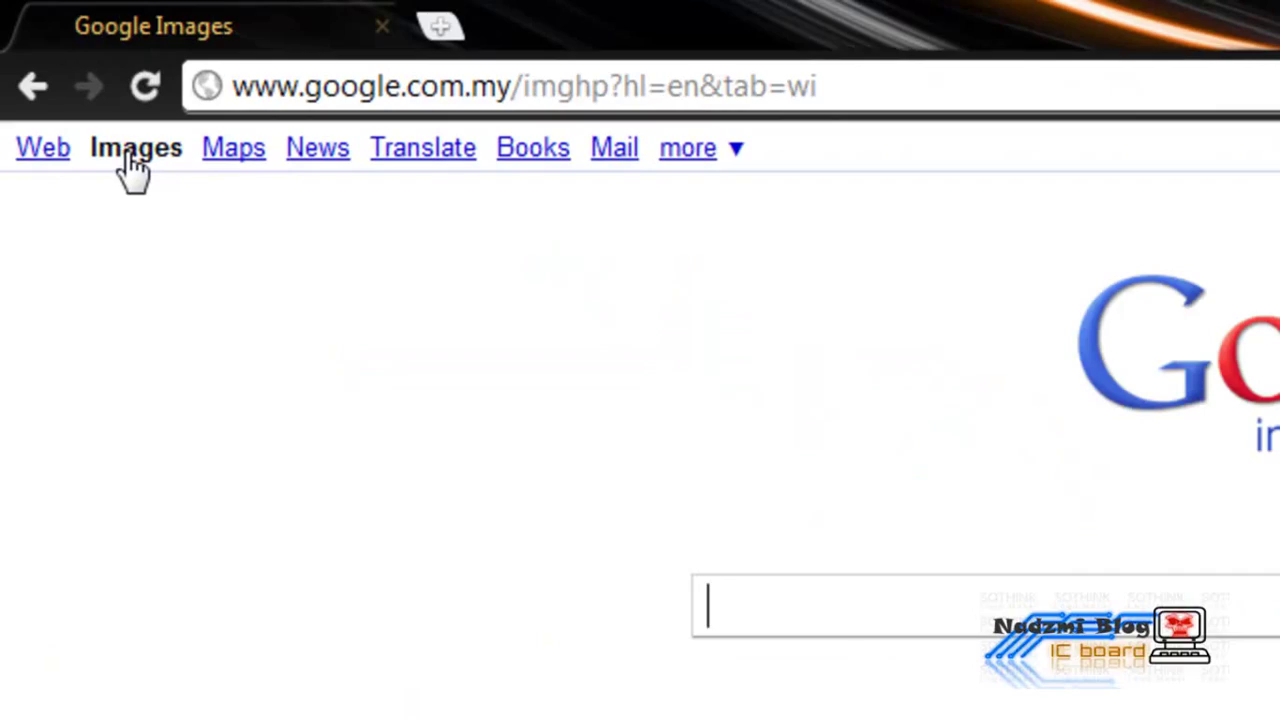
pyautogui.write('stone te')
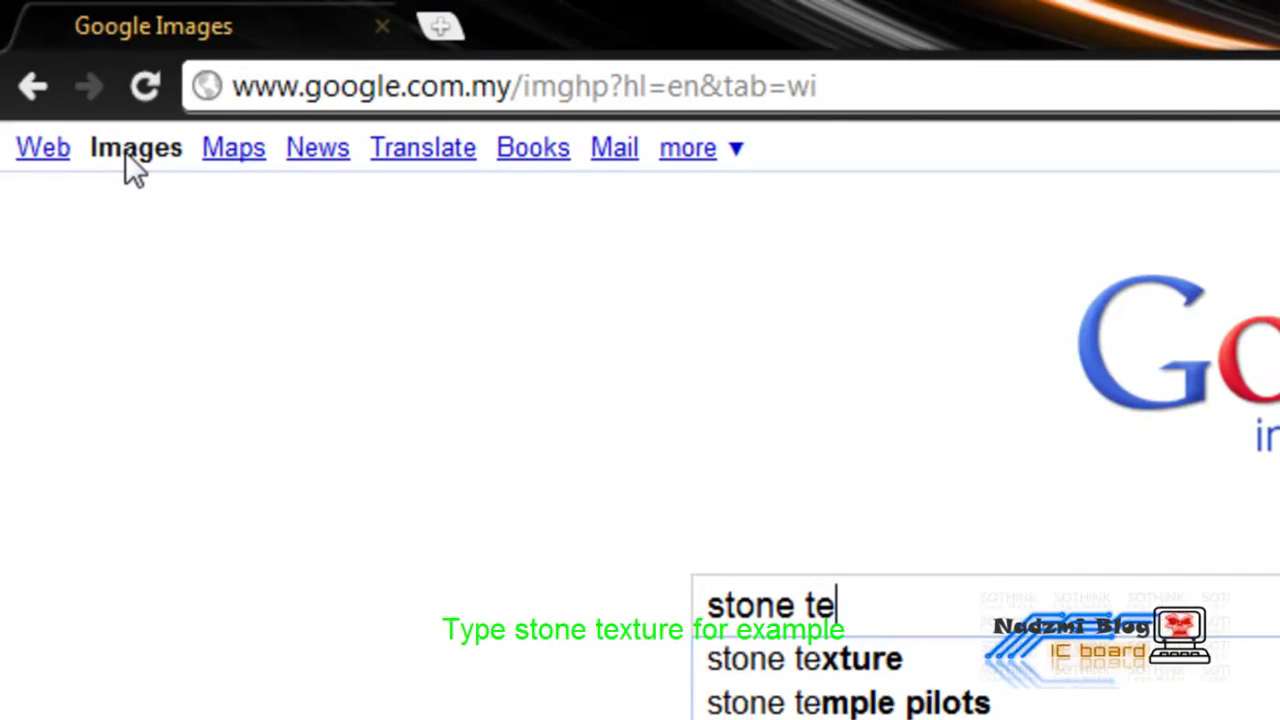
pyautogui.write('xture')
pyautogui.press('Return')
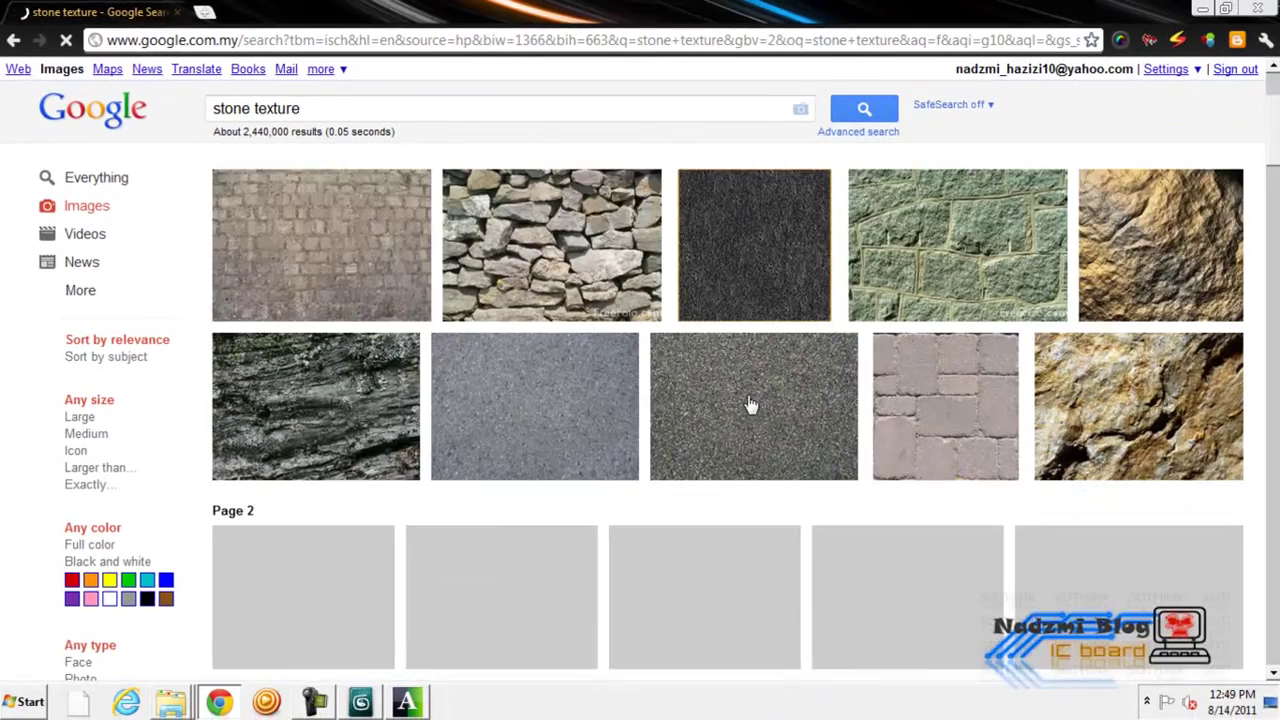
pyautogui.scroll(-1, 750, 403)
pyautogui.scroll(-1, 592, 422)
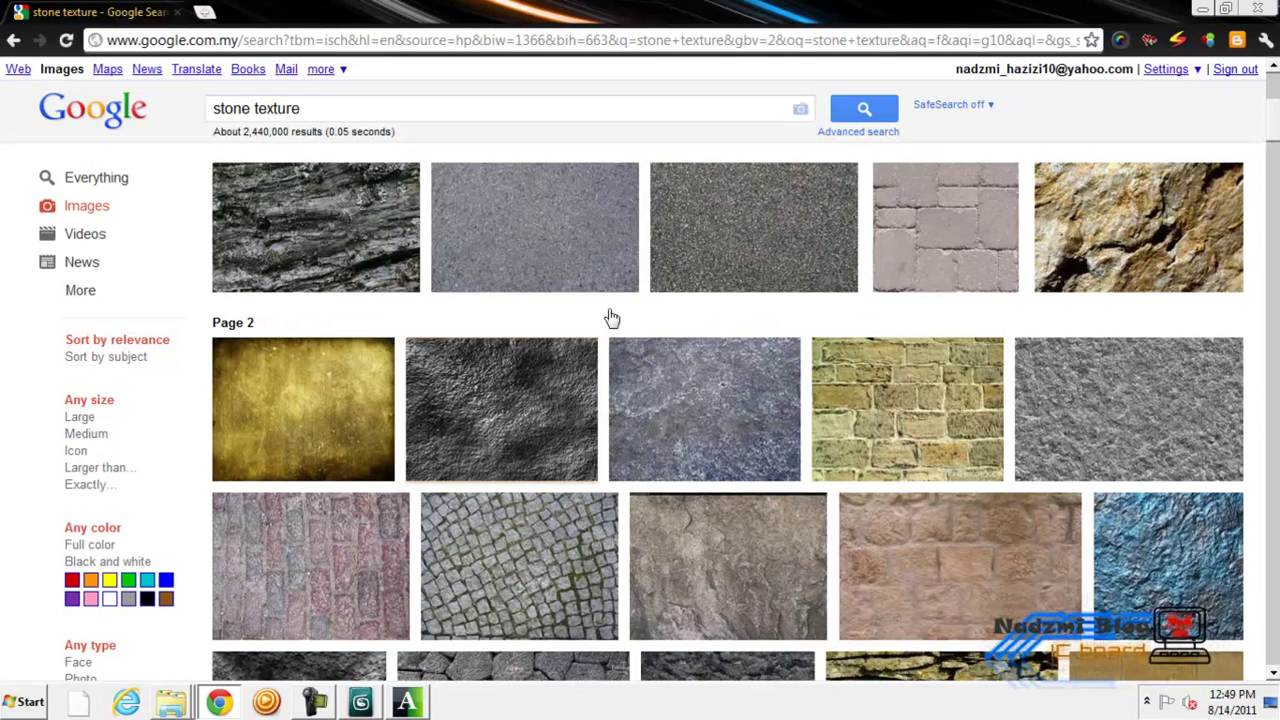
pyautogui.moveTo(502, 410)
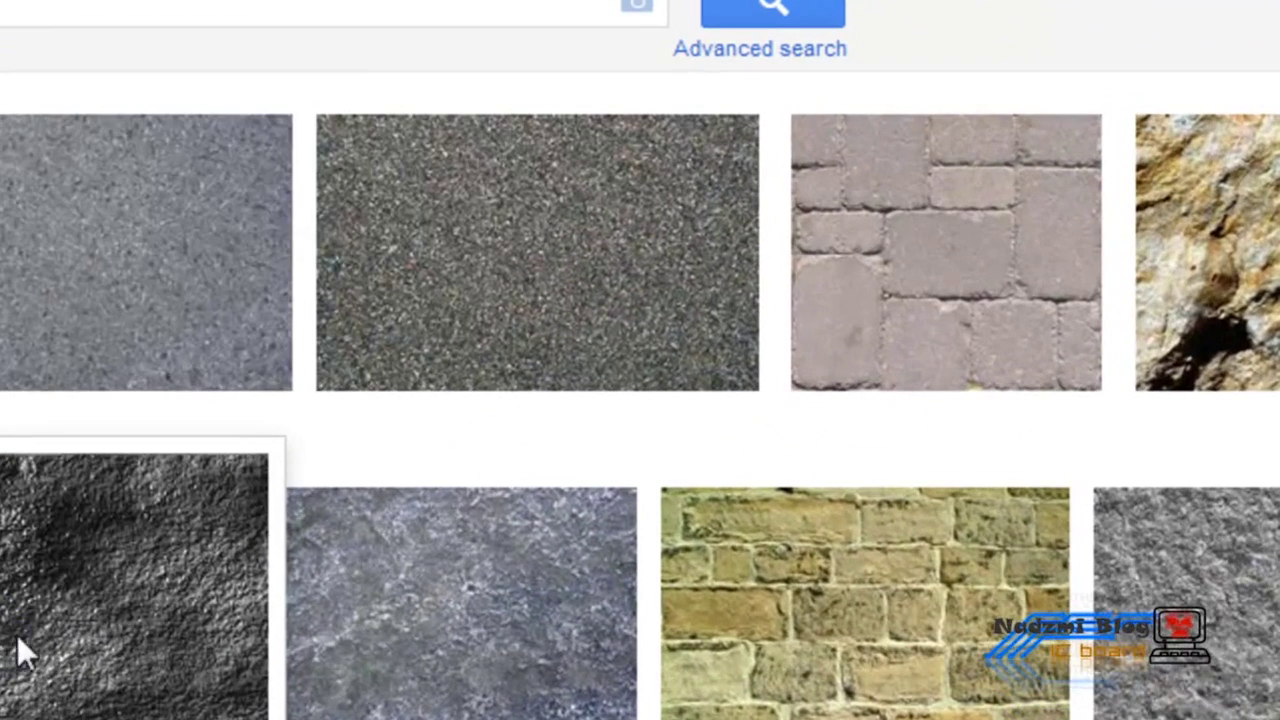
pyautogui.rightClick(14, 663)
pyautogui.click(140, 664)
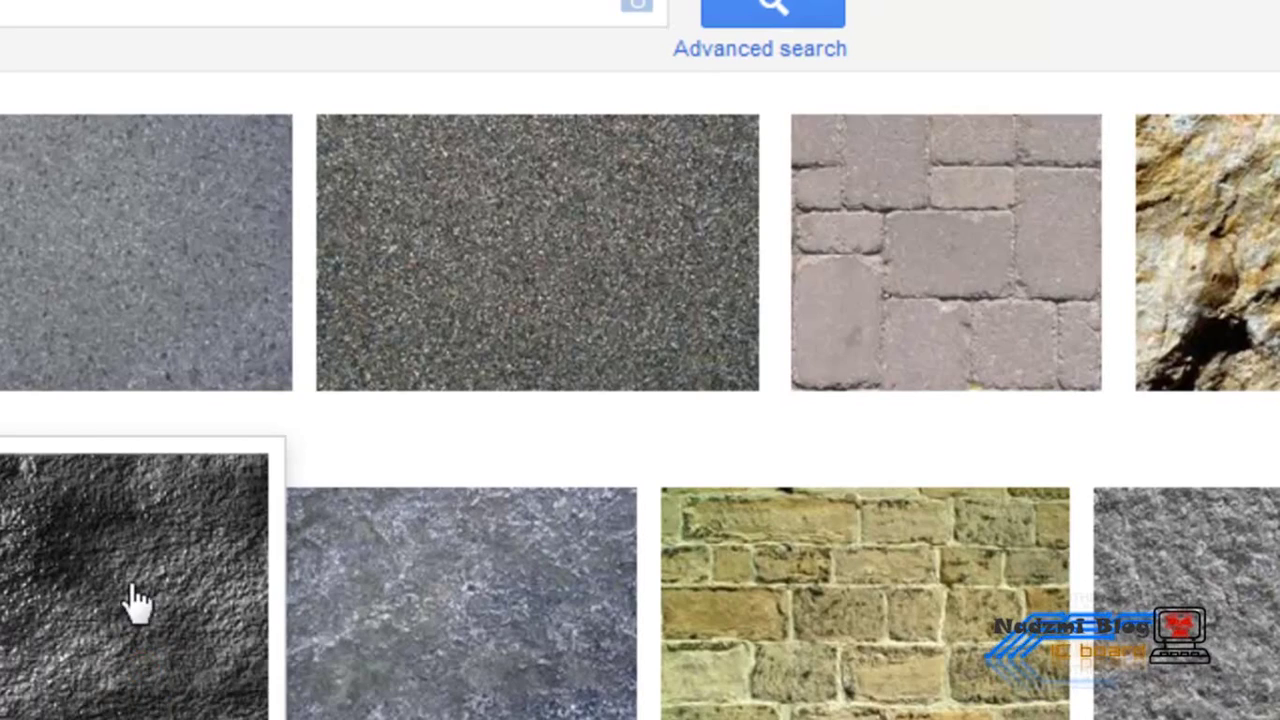
pyautogui.click(137, 601)
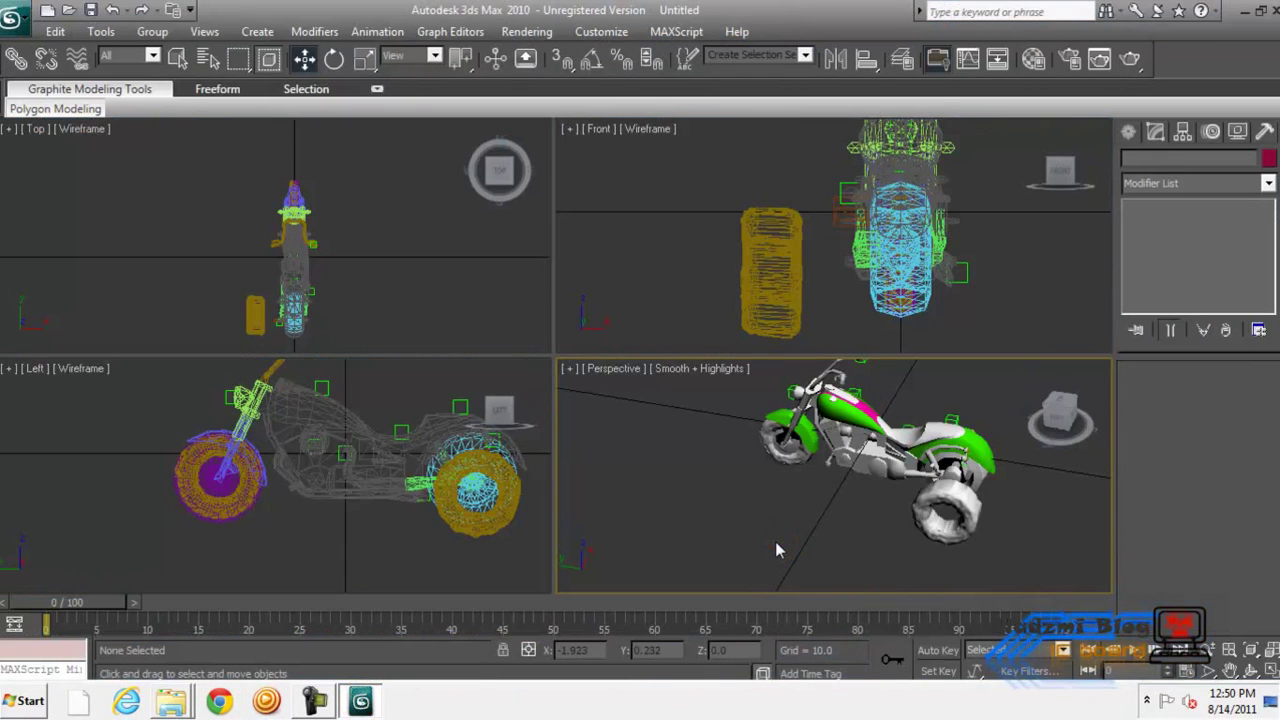
# Open the Material Editor and drop the Stone_gimp image onto the rear tyre.
pyautogui.press('m')
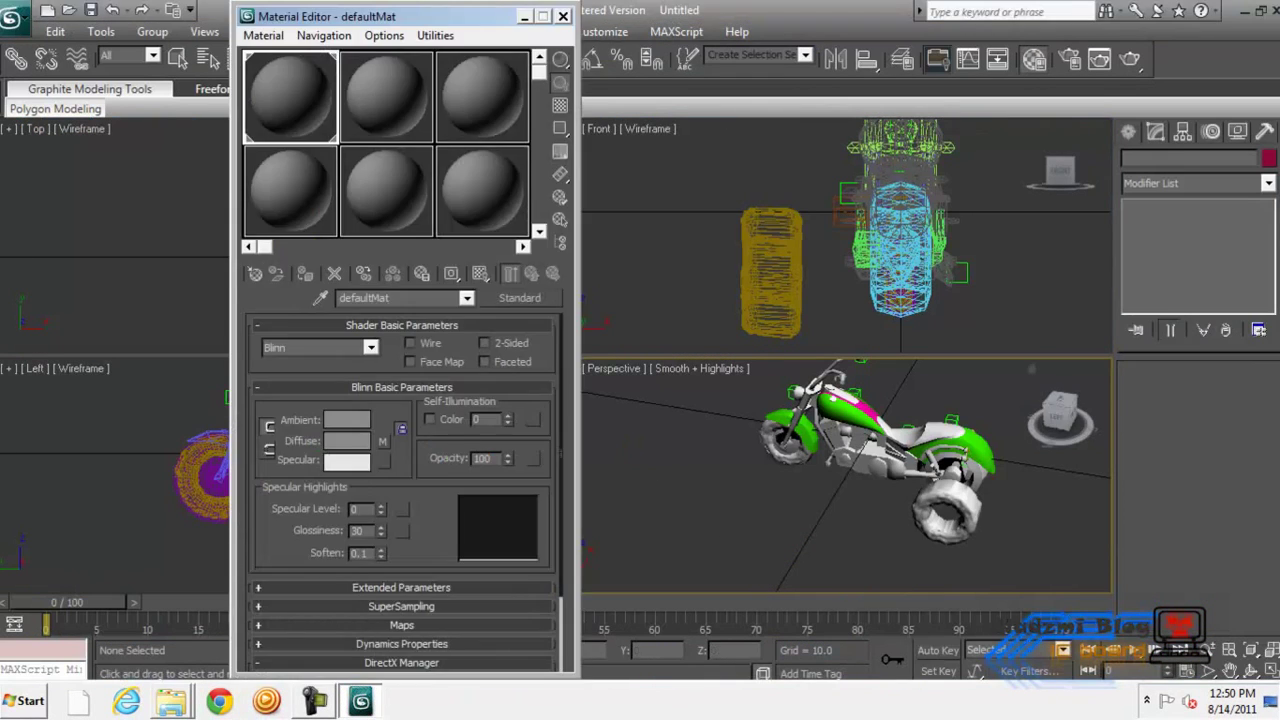
pyautogui.click(1245, 12)
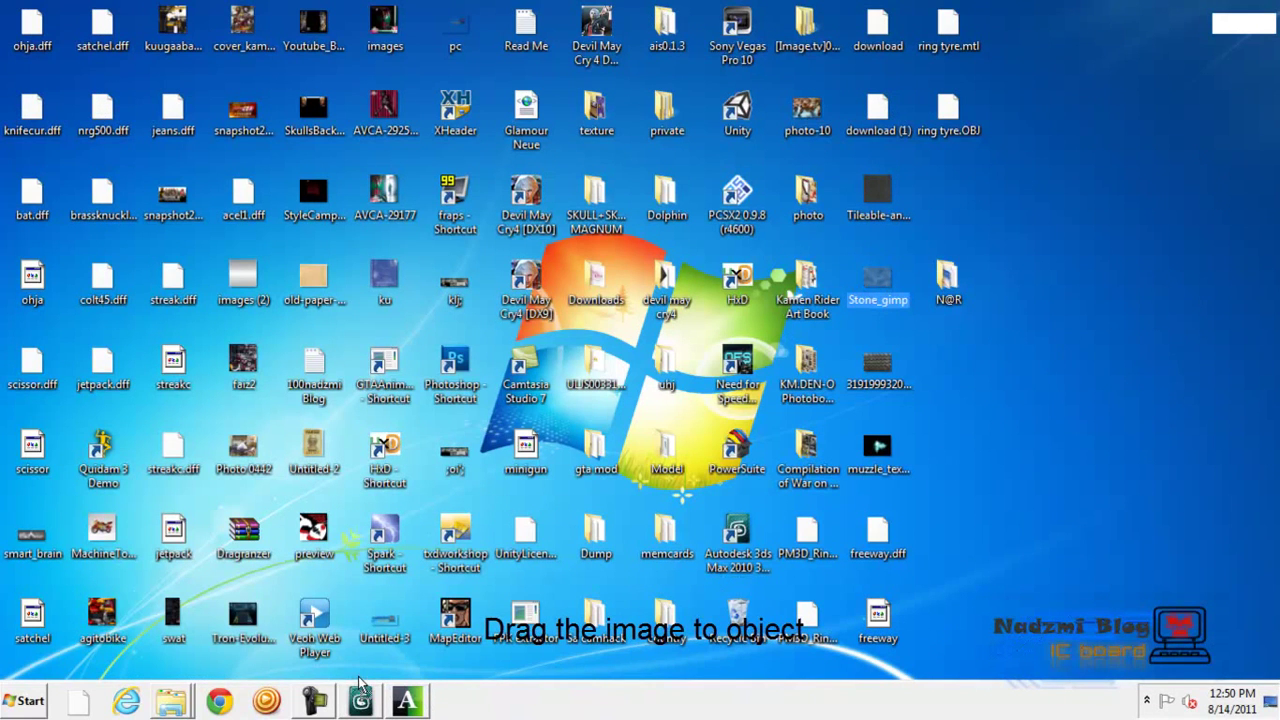
pyautogui.moveTo(360, 683); pyautogui.dragTo(707, 596)
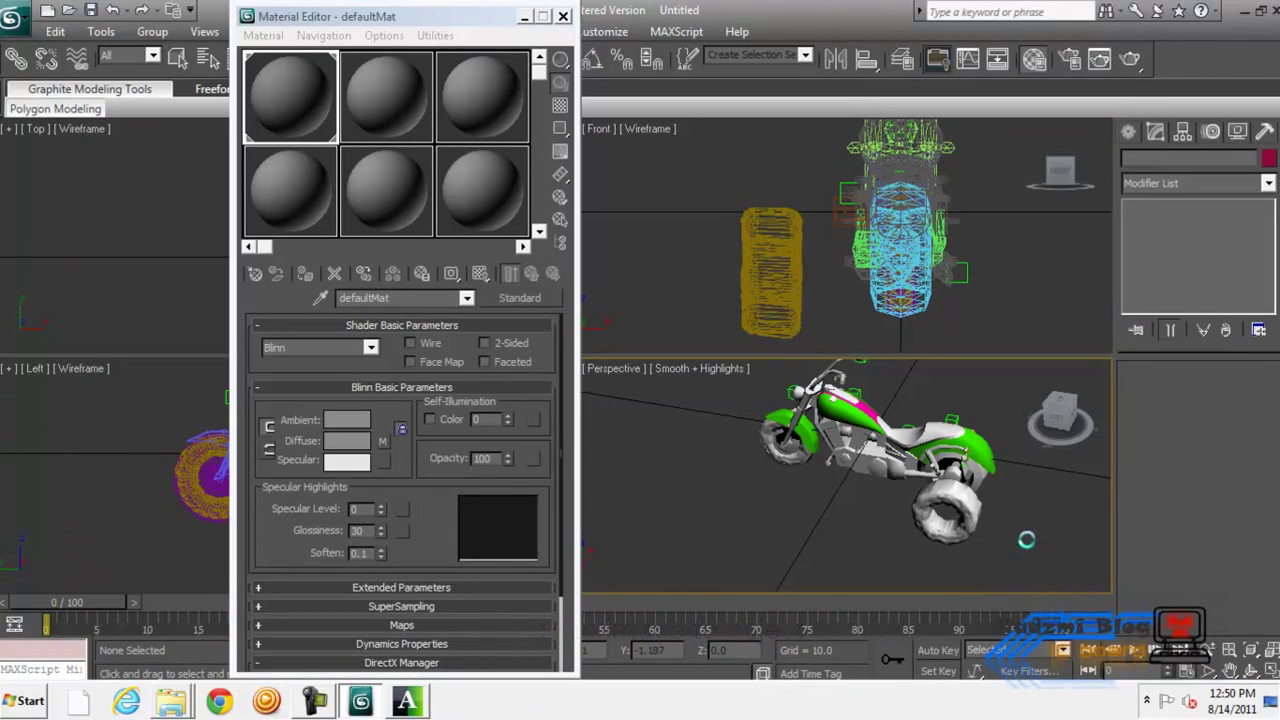
pyautogui.moveTo(1026, 540); pyautogui.dragTo(1014, 540)
# Drop Stone_gimp onto the other tyre and orbit to inspect the textured bike.
pyautogui.click(1250, 12)
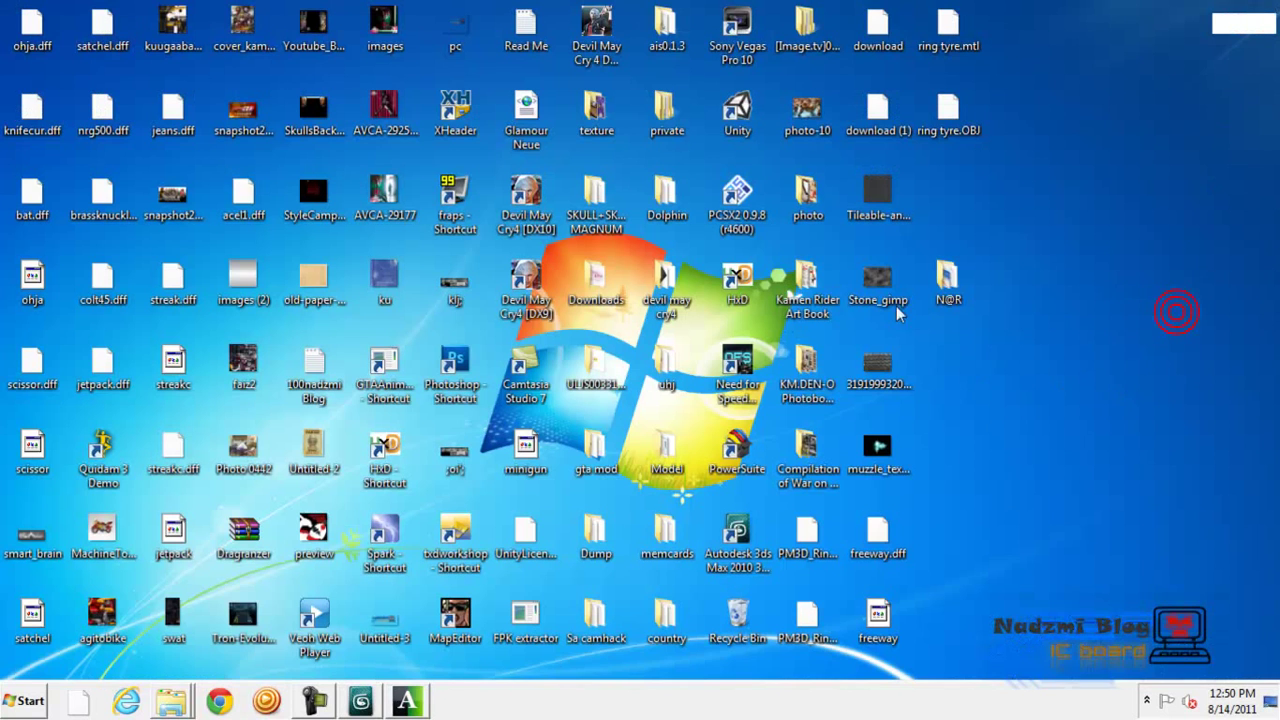
pyautogui.click(361, 701)
pyautogui.moveTo(361, 703); pyautogui.dragTo(808, 470)
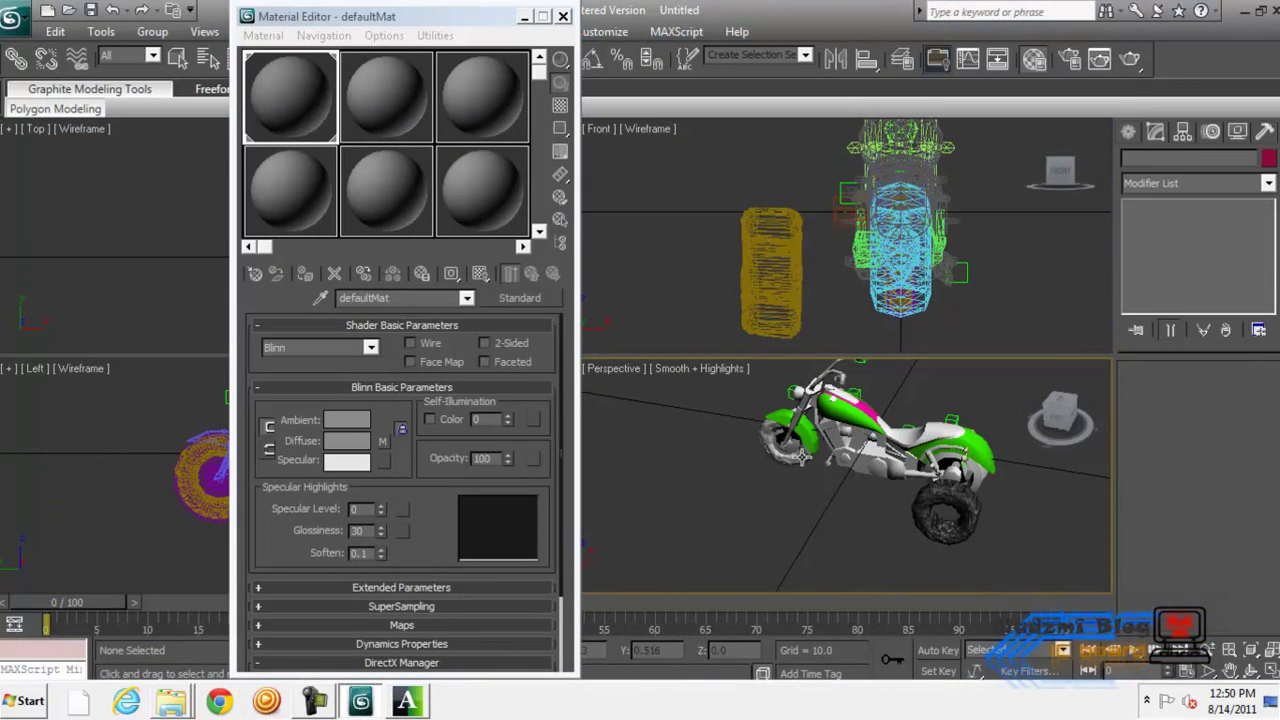
pyautogui.click(1056, 402)
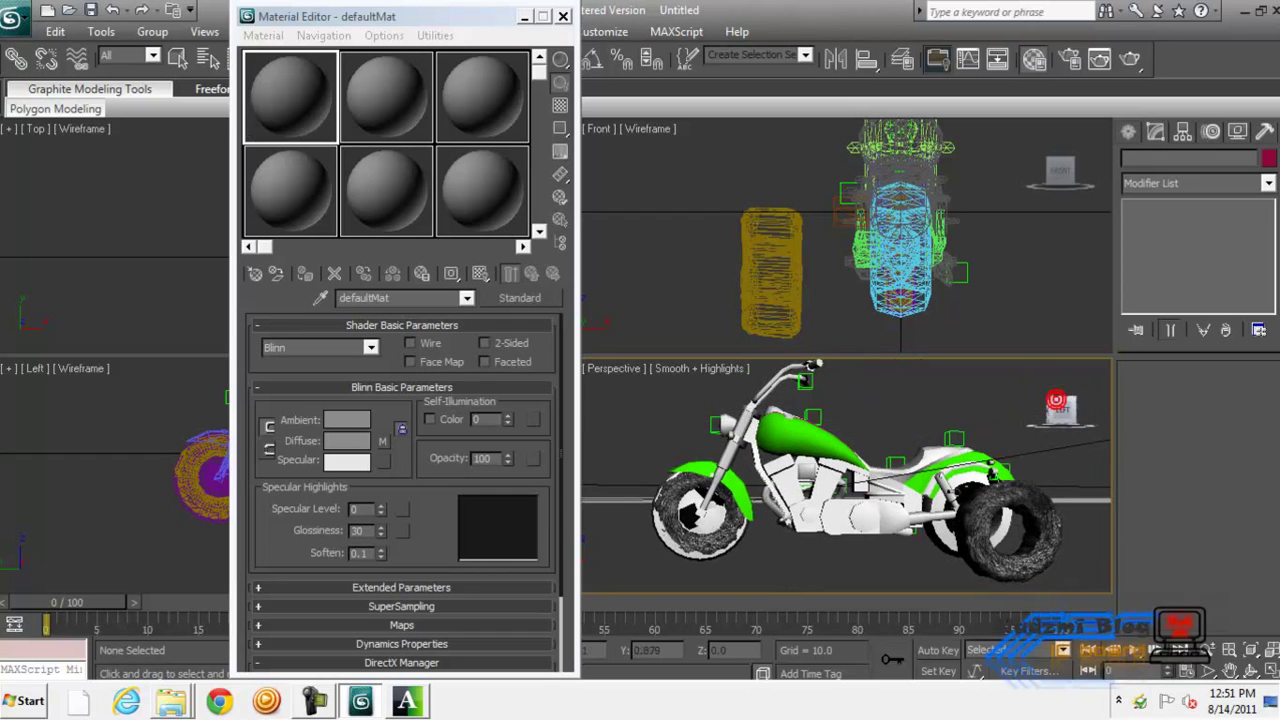
pyautogui.moveTo(1056, 402); pyautogui.dragTo(786, 582)
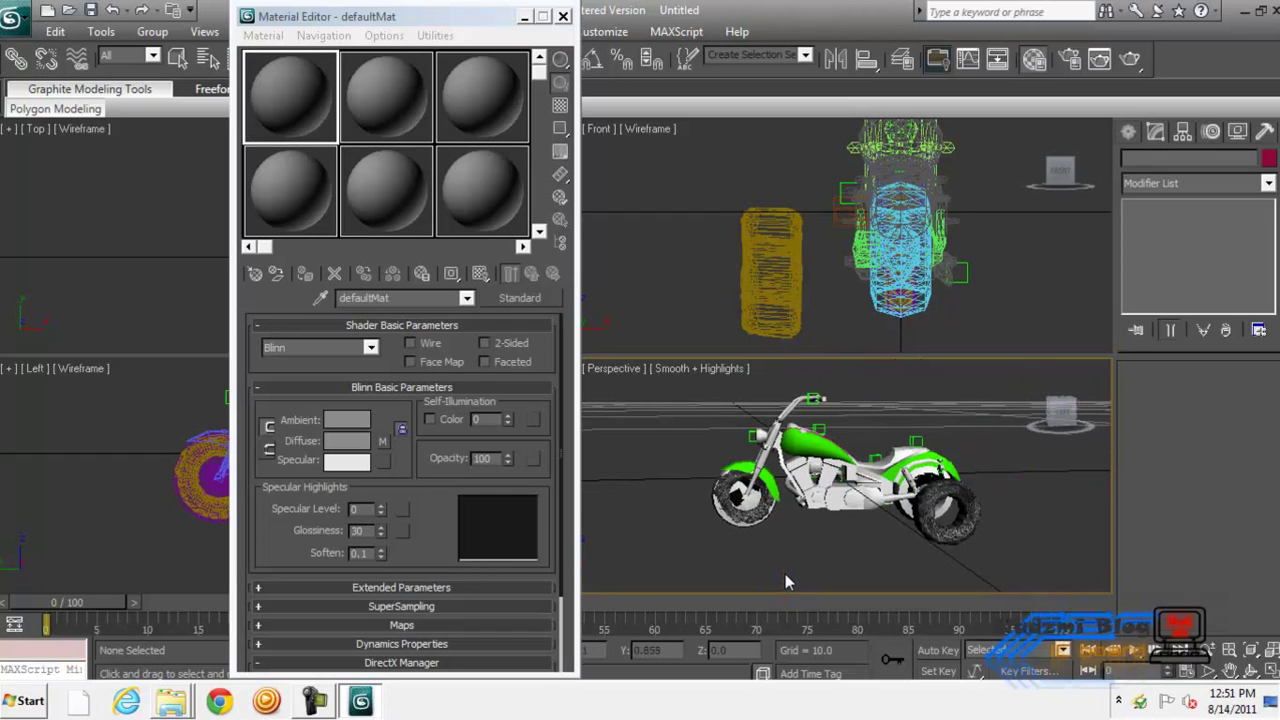
pyautogui.scroll(3, 786, 582)
# Rotate the separate stone tyre closer to upright and move it into the bike.
pyautogui.press('m')
pyautogui.click(746, 274)
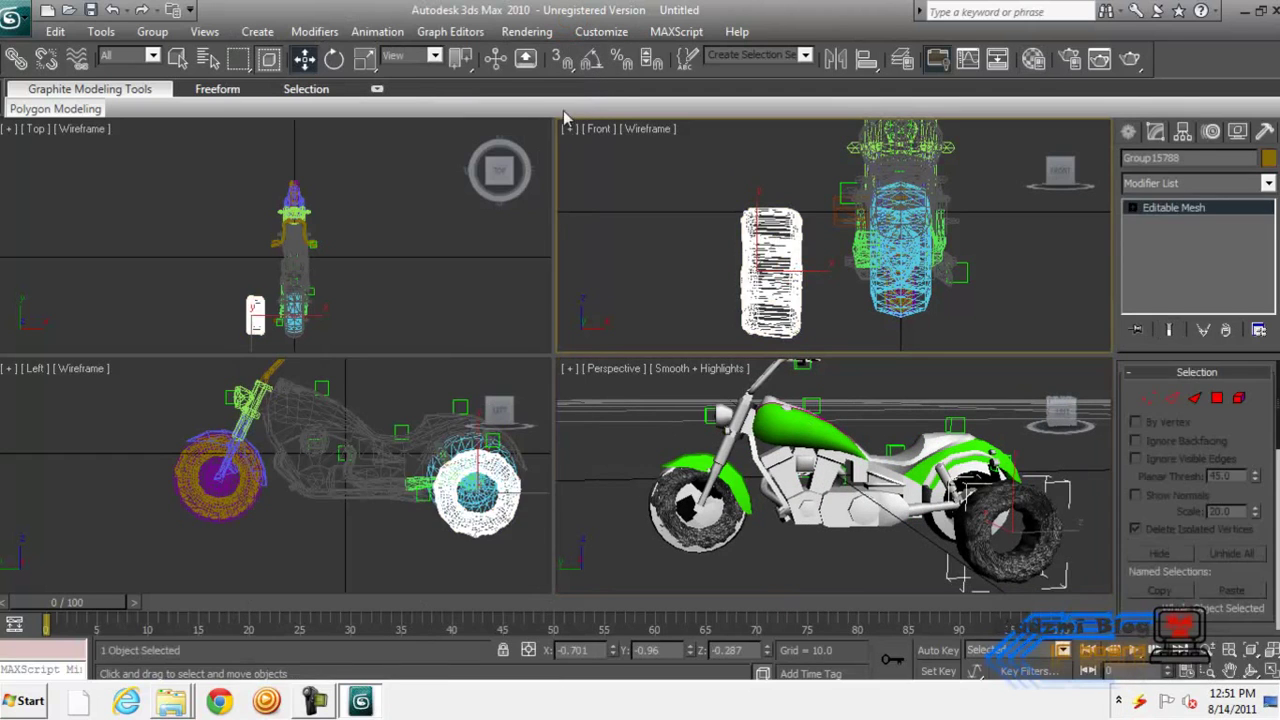
pyautogui.press('e')
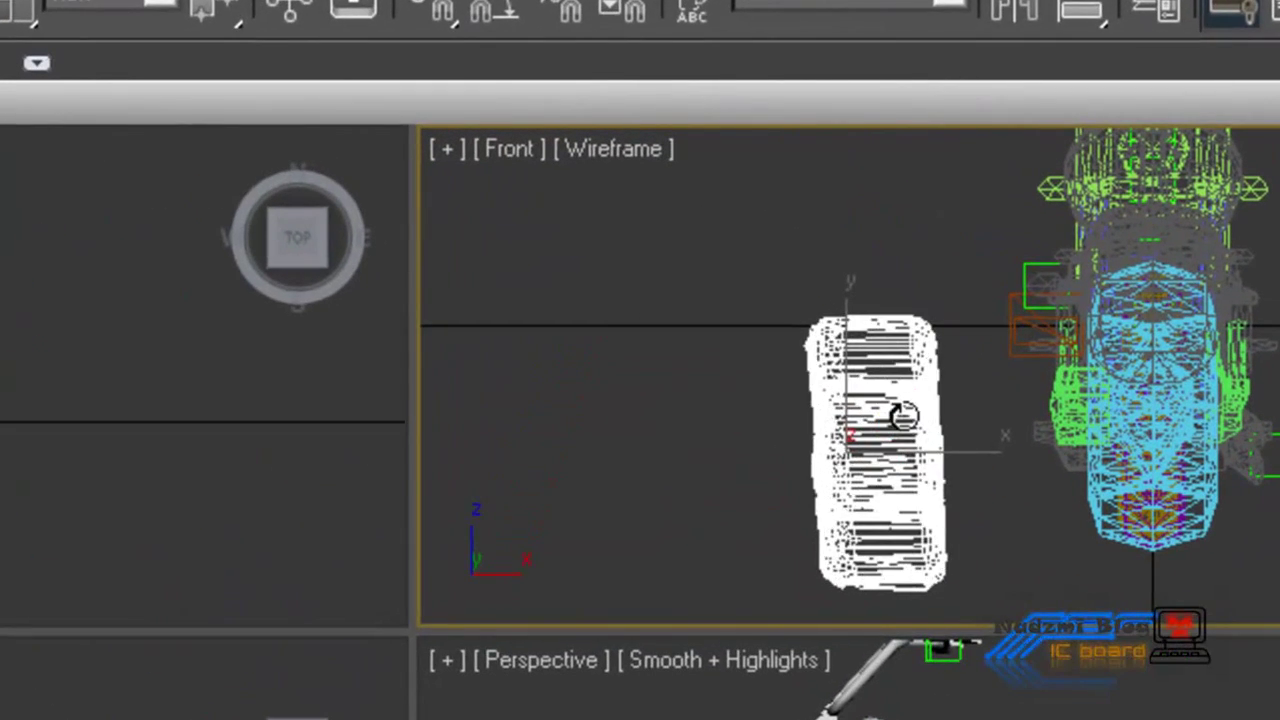
pyautogui.moveTo(848, 416); pyautogui.dragTo(840, 424)
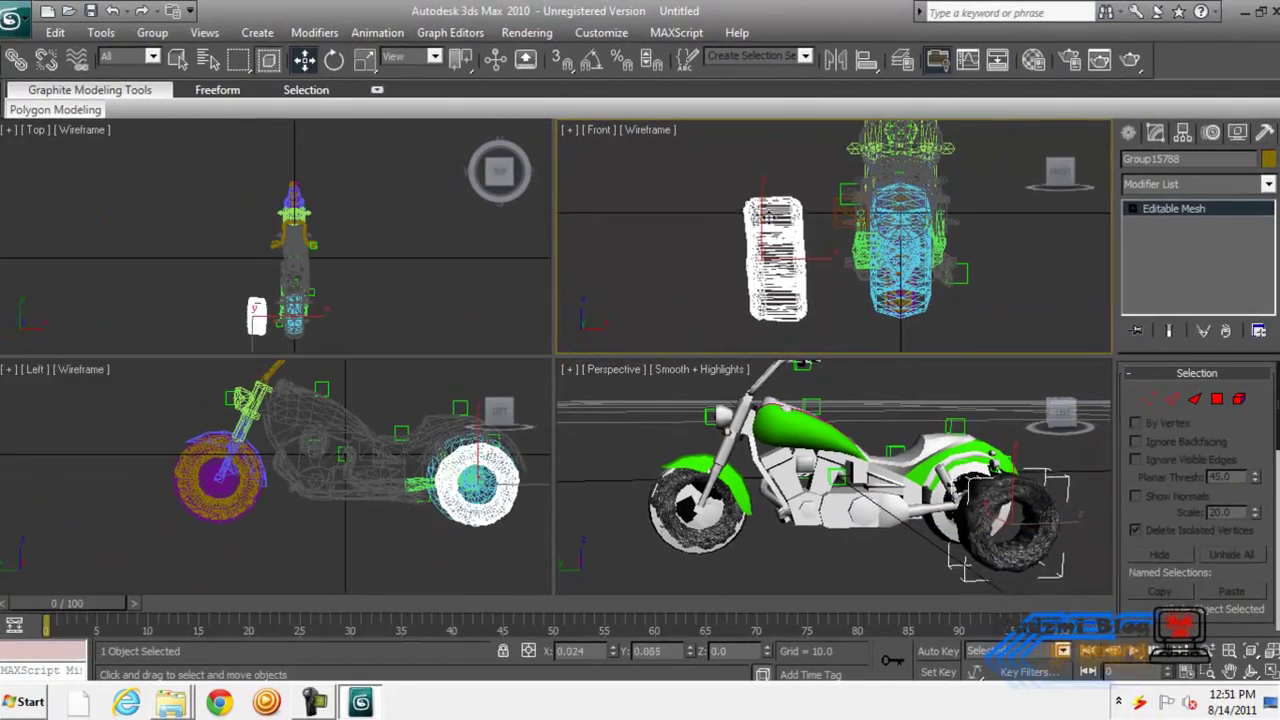
pyautogui.press('w')
pyautogui.moveTo(770, 212); pyautogui.dragTo(895, 210)
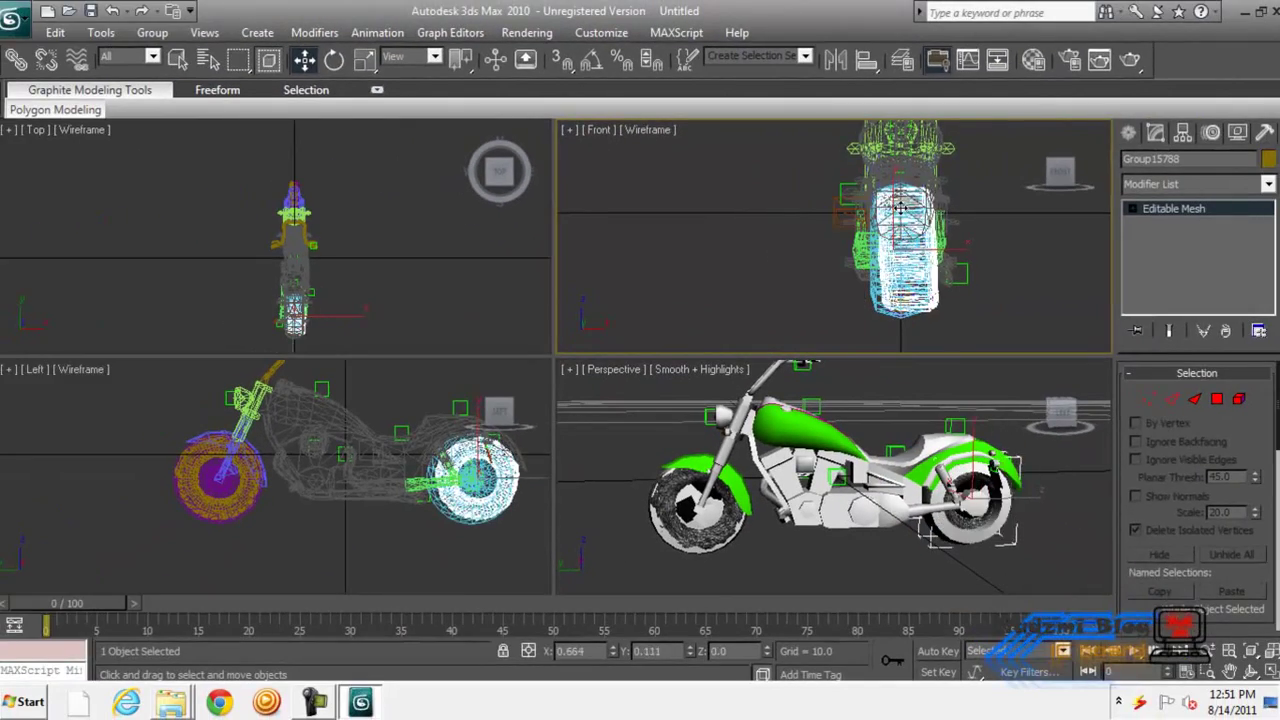
# Scale the rear stone tyre up to about 102%, then select wheel_front.
pyautogui.click(334, 60)
pyautogui.click(900, 250)
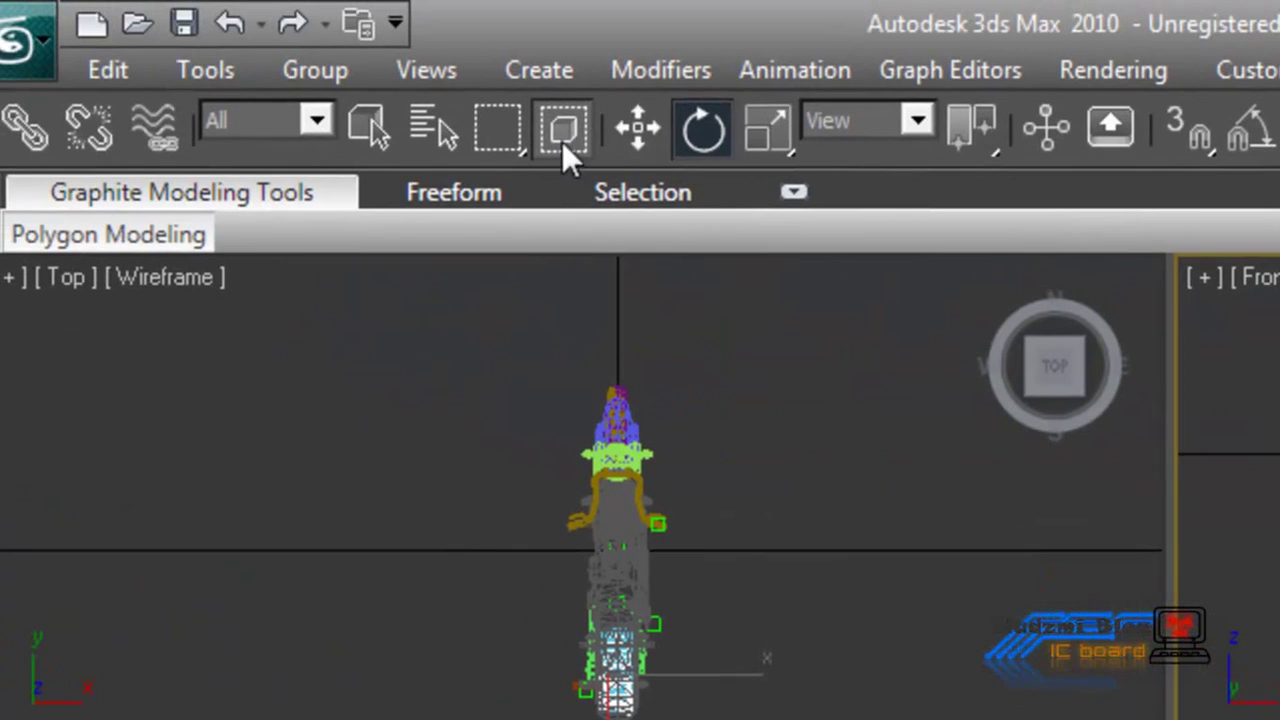
pyautogui.press('w')
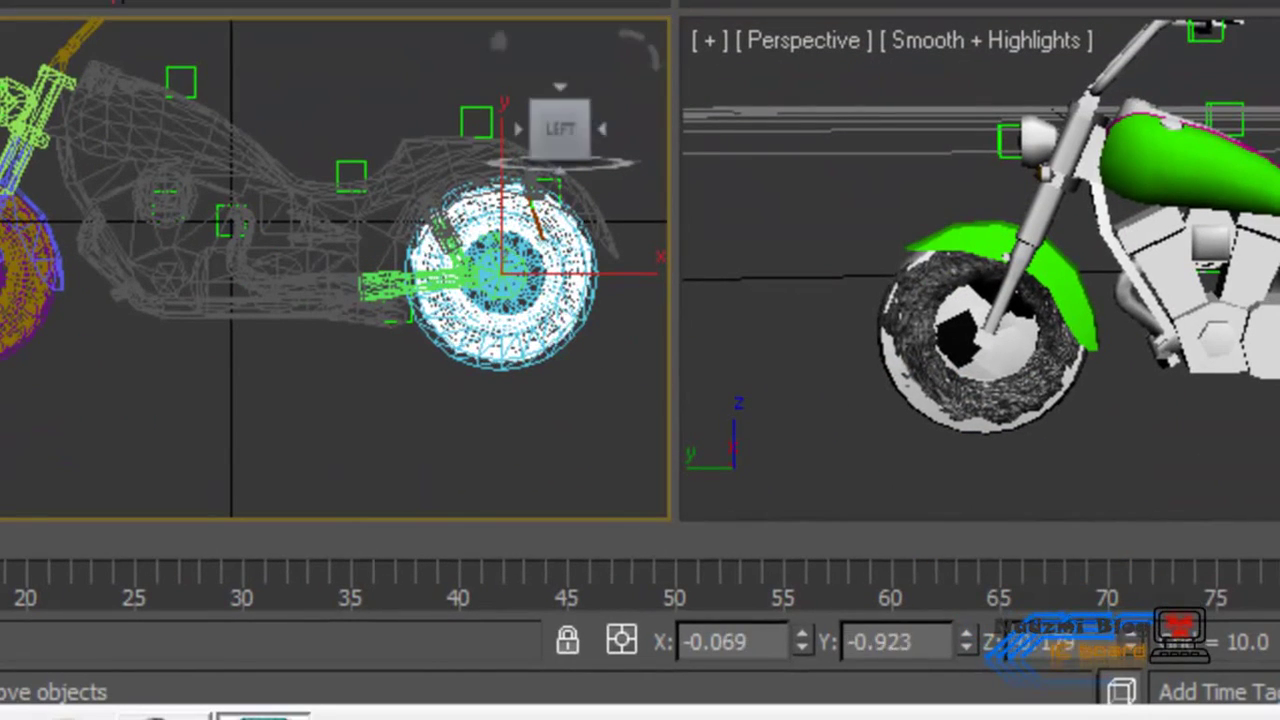
pyautogui.press('r')
pyautogui.moveTo(571, 282); pyautogui.dragTo(581, 280)
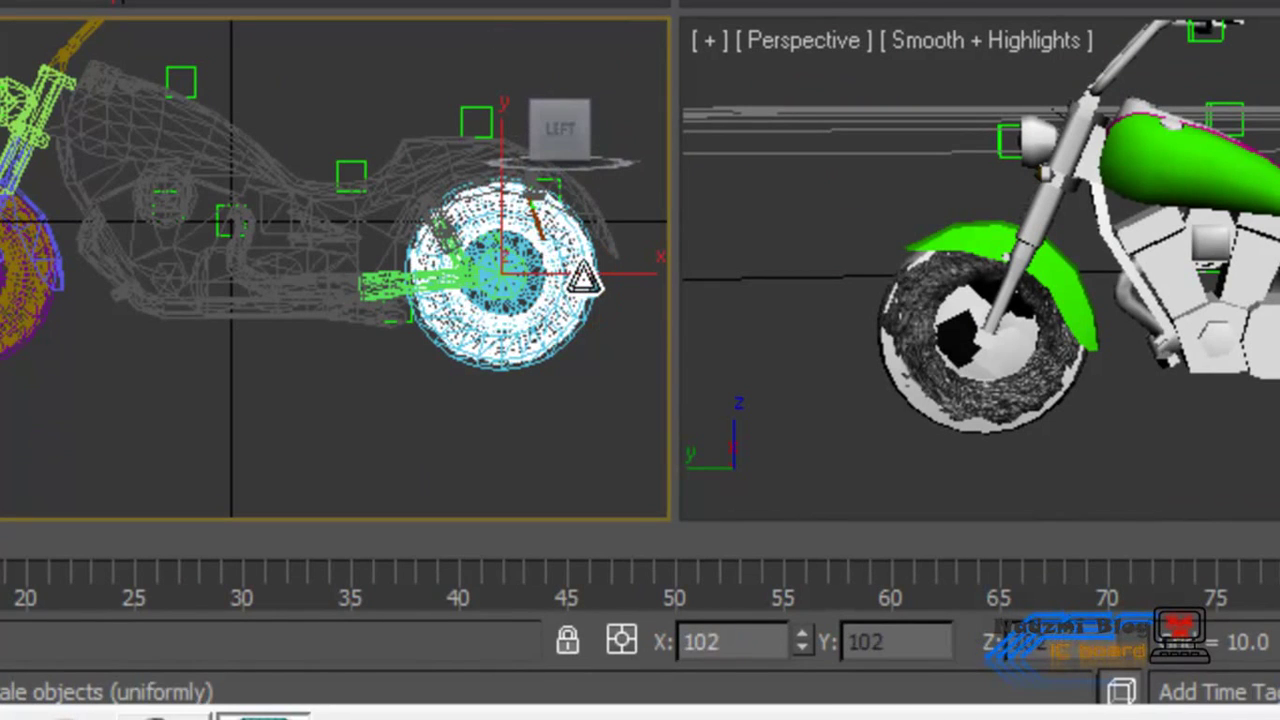
pyautogui.click(820, 460)
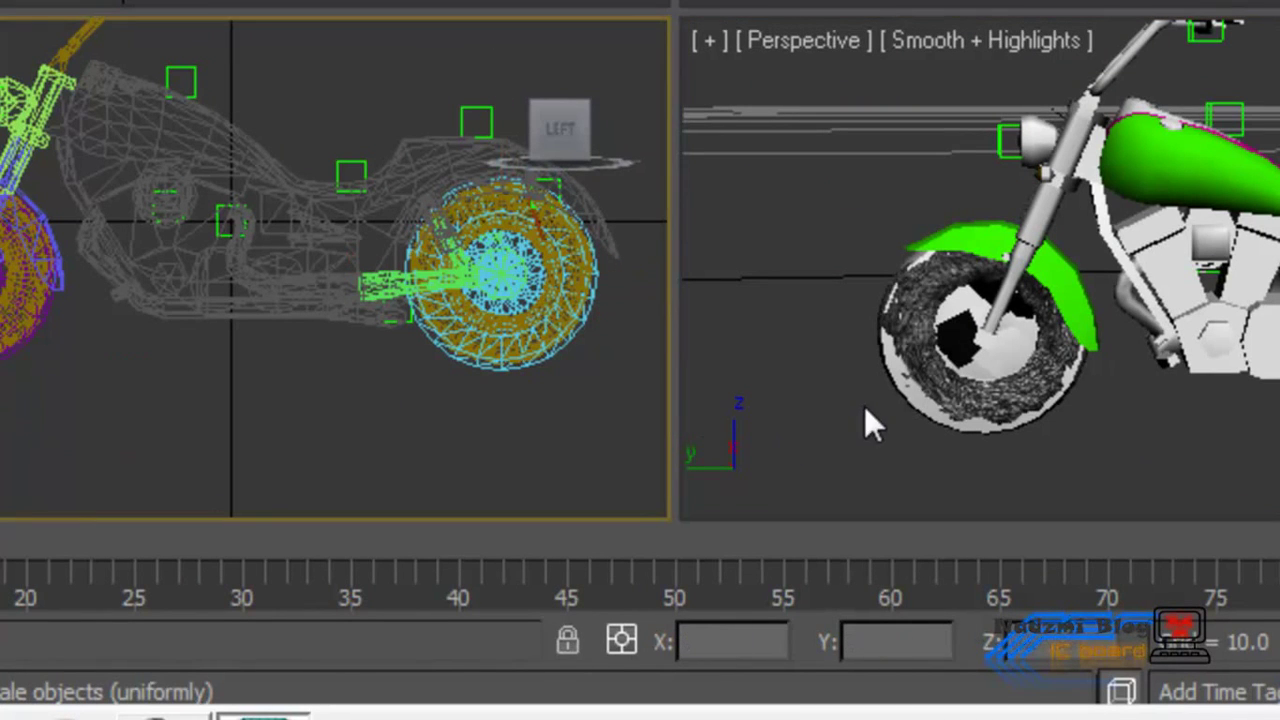
pyautogui.click(905, 390)
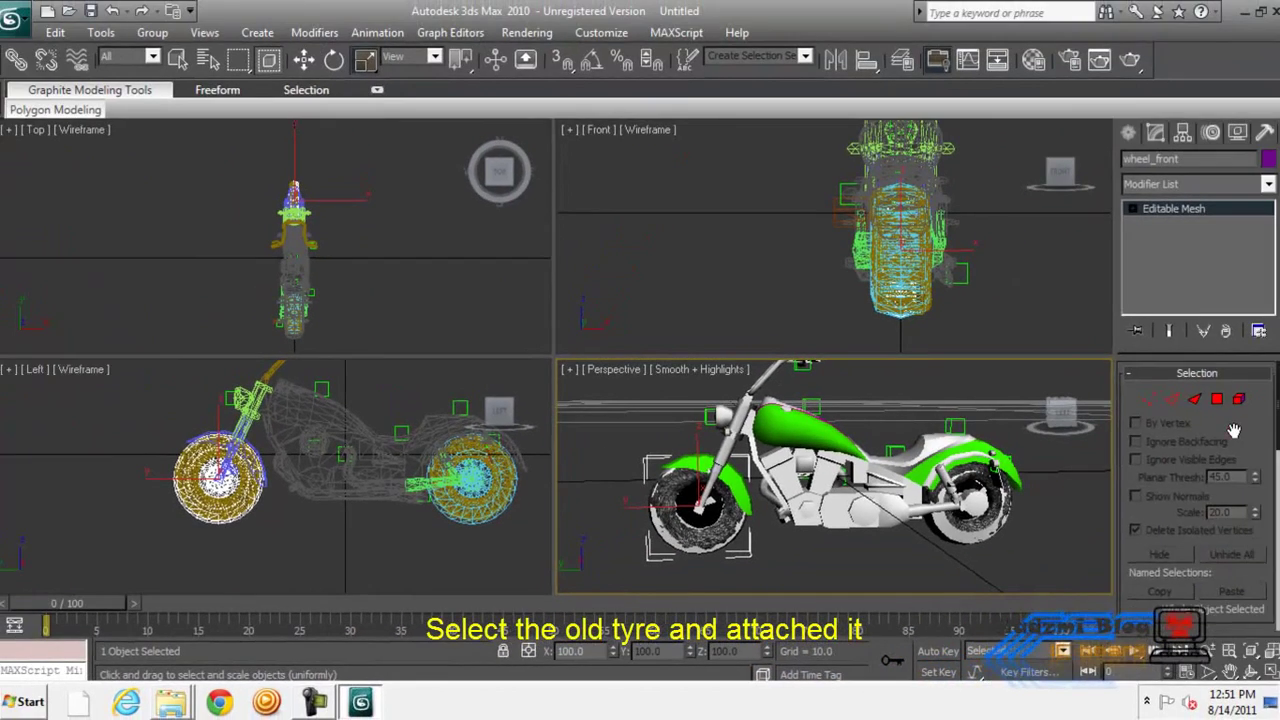
# Attach the sculpted tyre to wheel_front and switch to Element sub-object selection.
pyautogui.click(1160, 614)
pyautogui.click(693, 485)
pyautogui.click(737, 320)
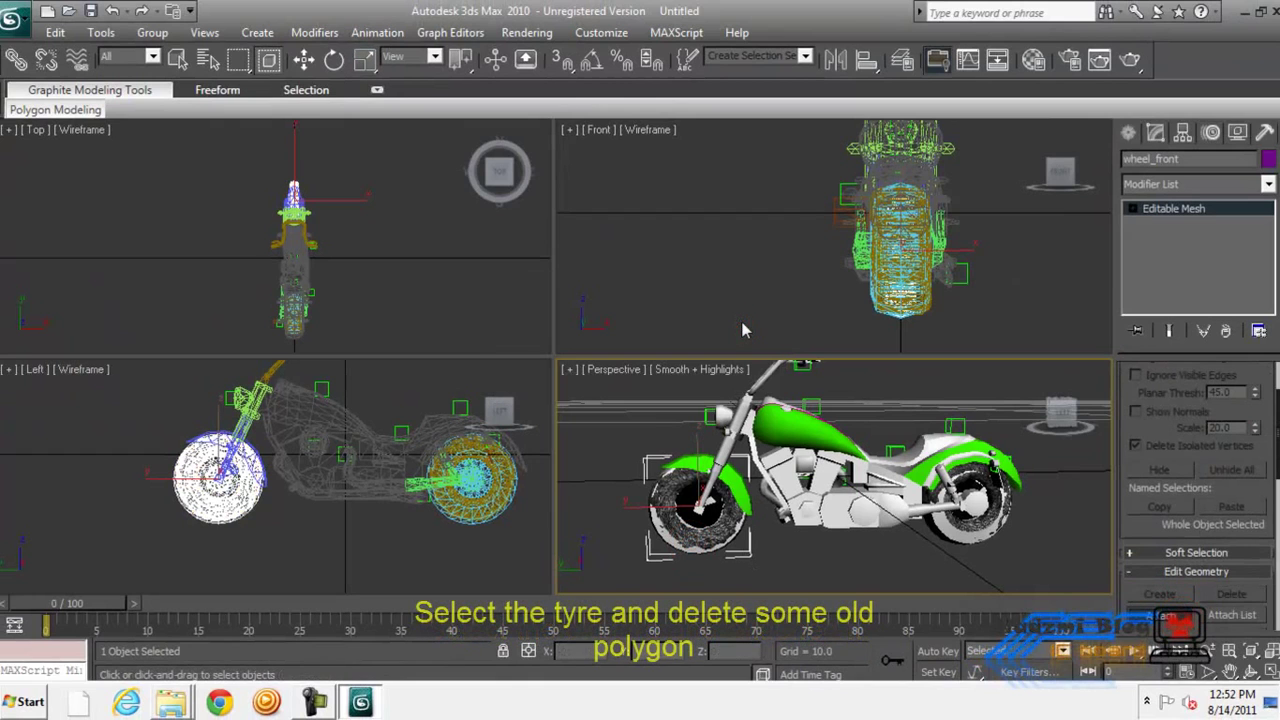
pyautogui.press('w')
pyautogui.press('5')
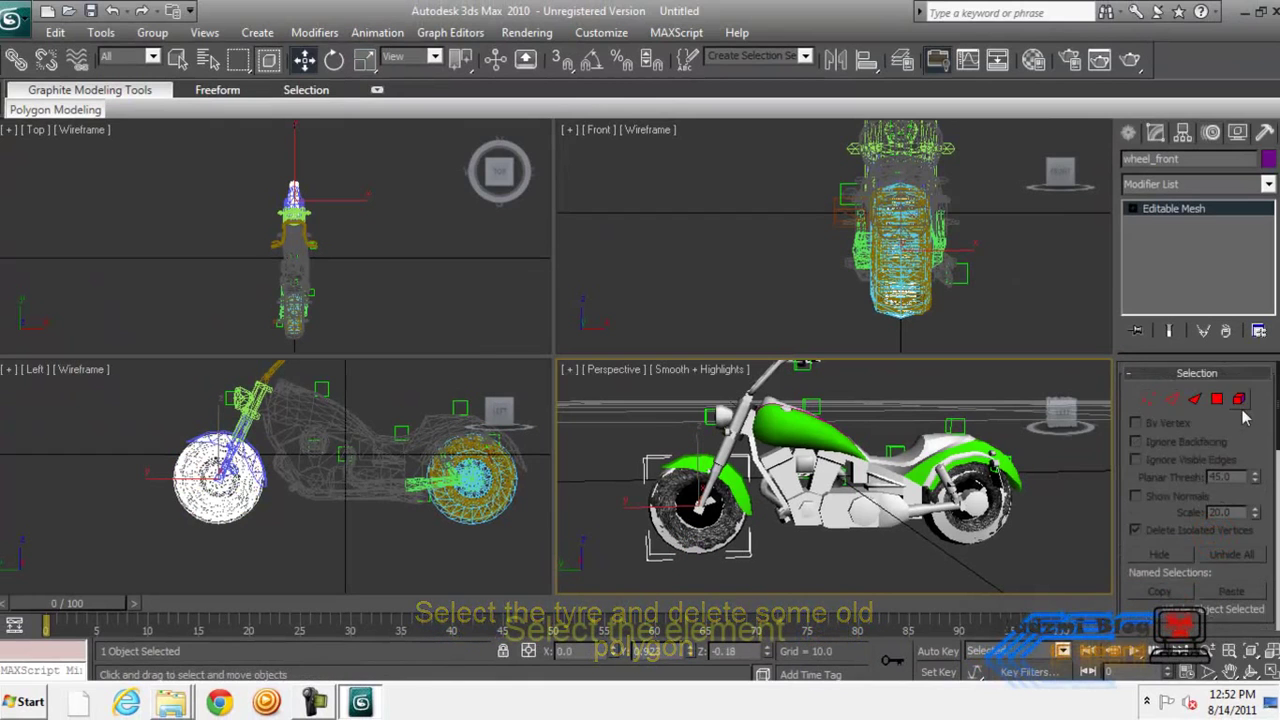
pyautogui.click(695, 549)
pyautogui.click(726, 566)
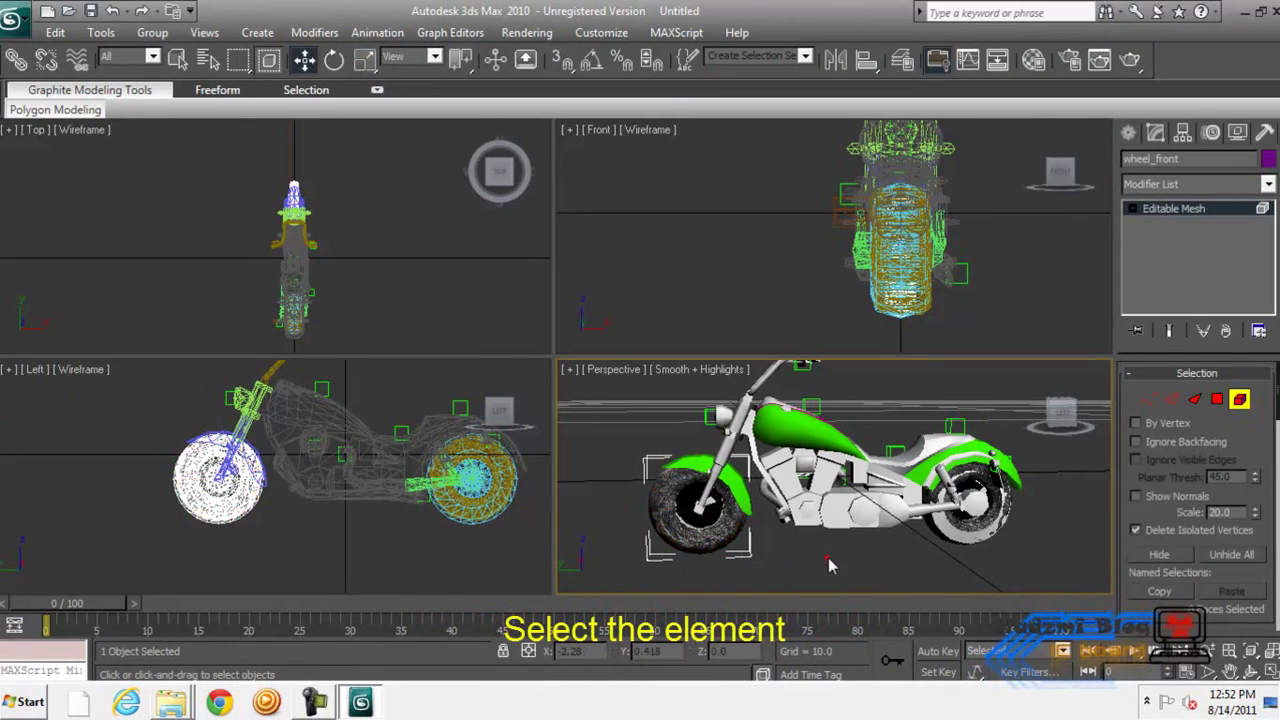
# Inspect the merged front tyre element from front, side and angled ViewCube views.
pyautogui.click(1055, 428)
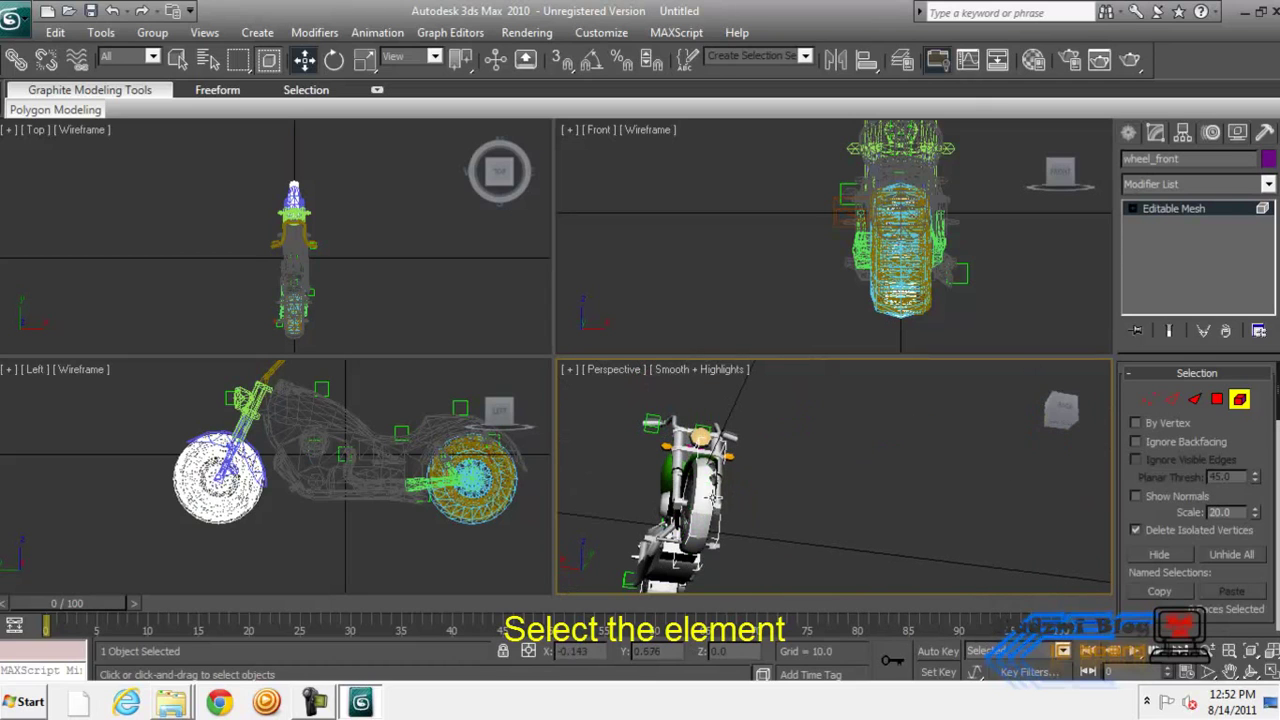
pyautogui.click(697, 525)
pyautogui.click(690, 532)
pyautogui.click(1058, 410)
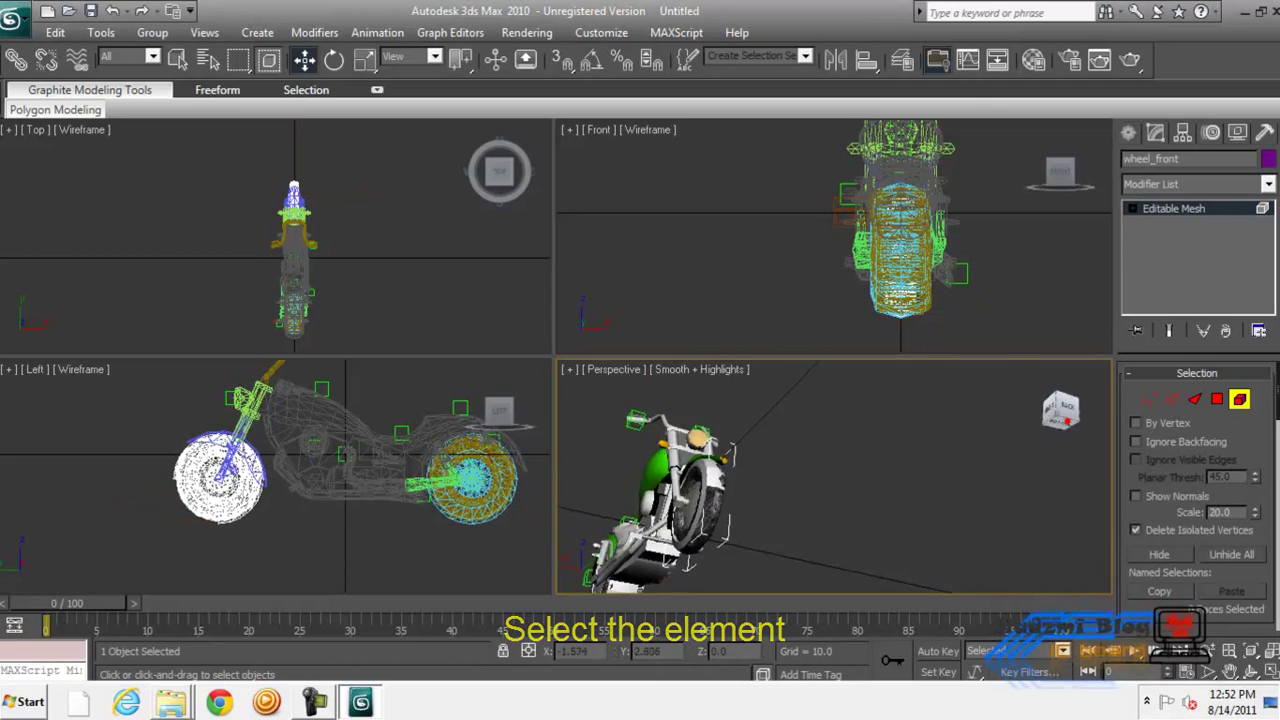
pyautogui.keyDown('alt'); pyautogui.click(714, 530); pyautogui.keyUp('alt')
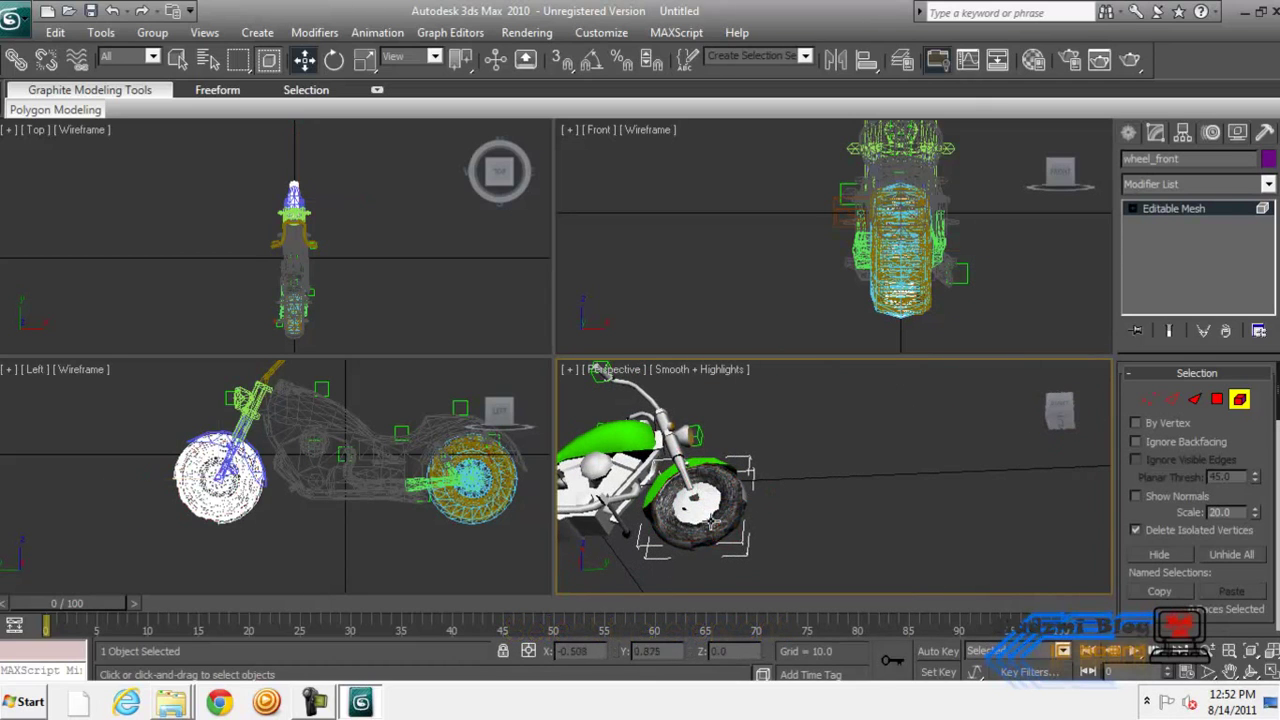
pyautogui.click(1048, 426)
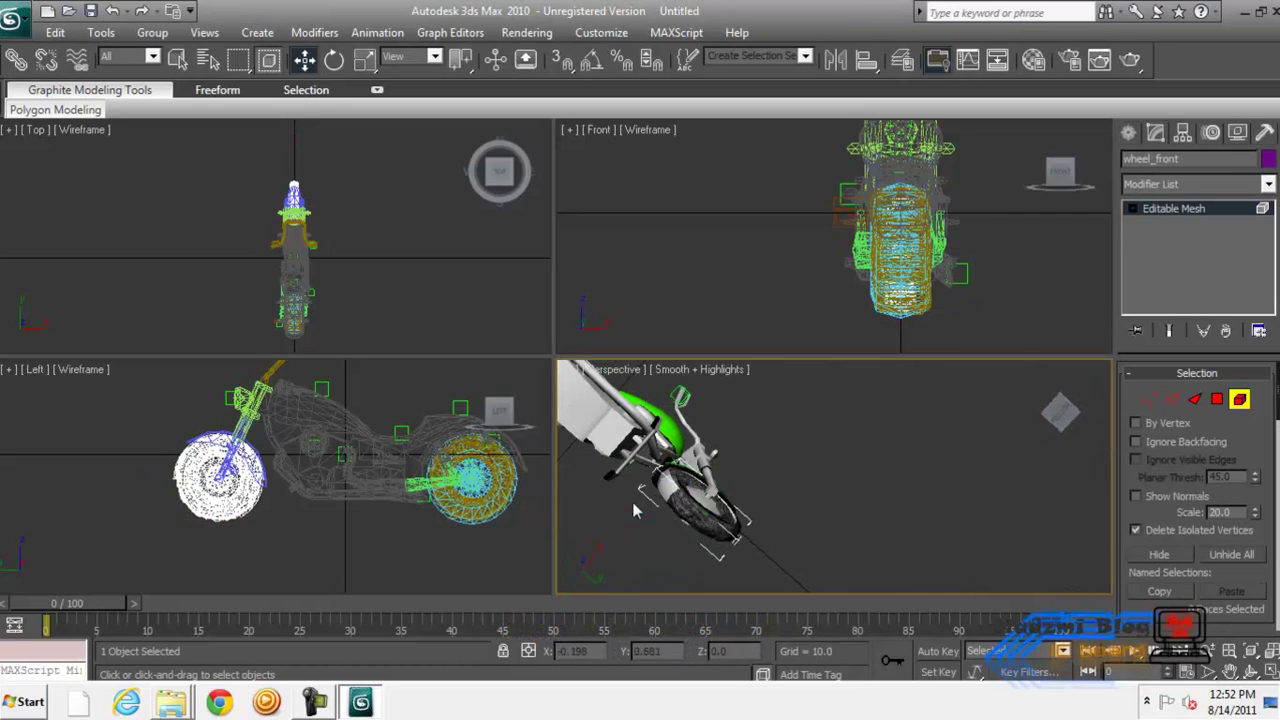
pyautogui.click(1060, 410)
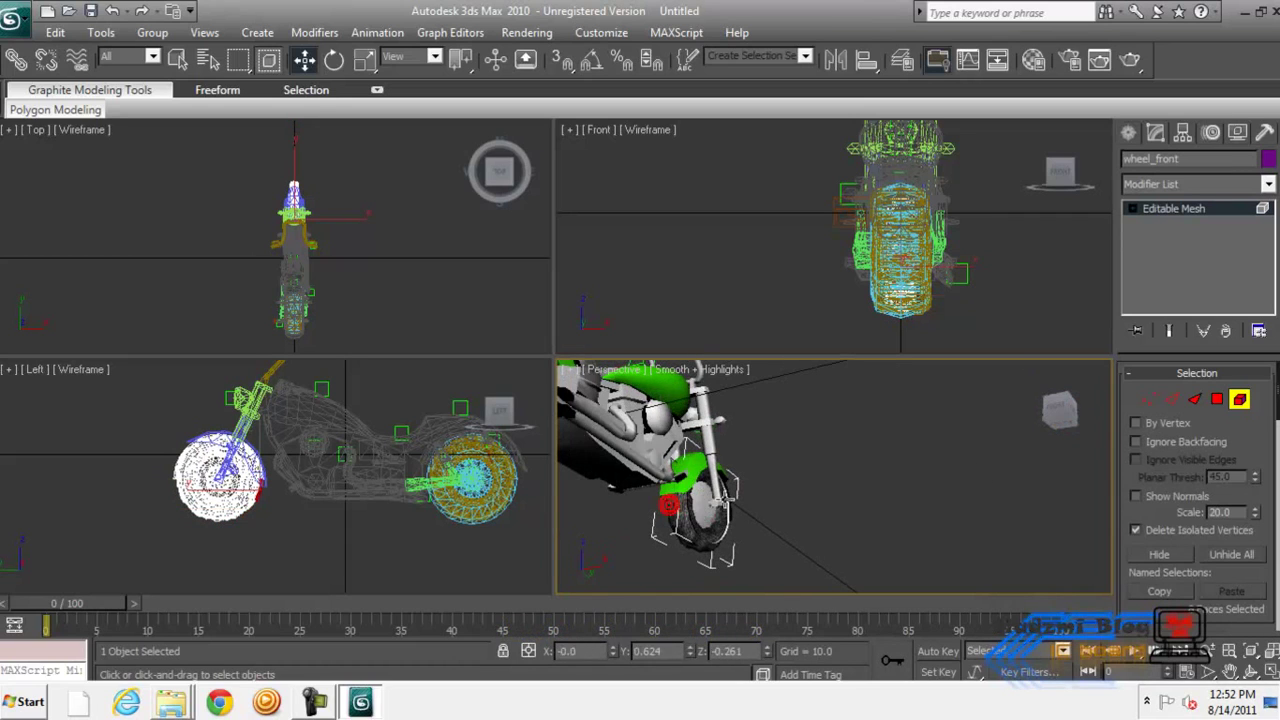
pyautogui.scroll(3, 670, 505)
pyautogui.click(1056, 418)
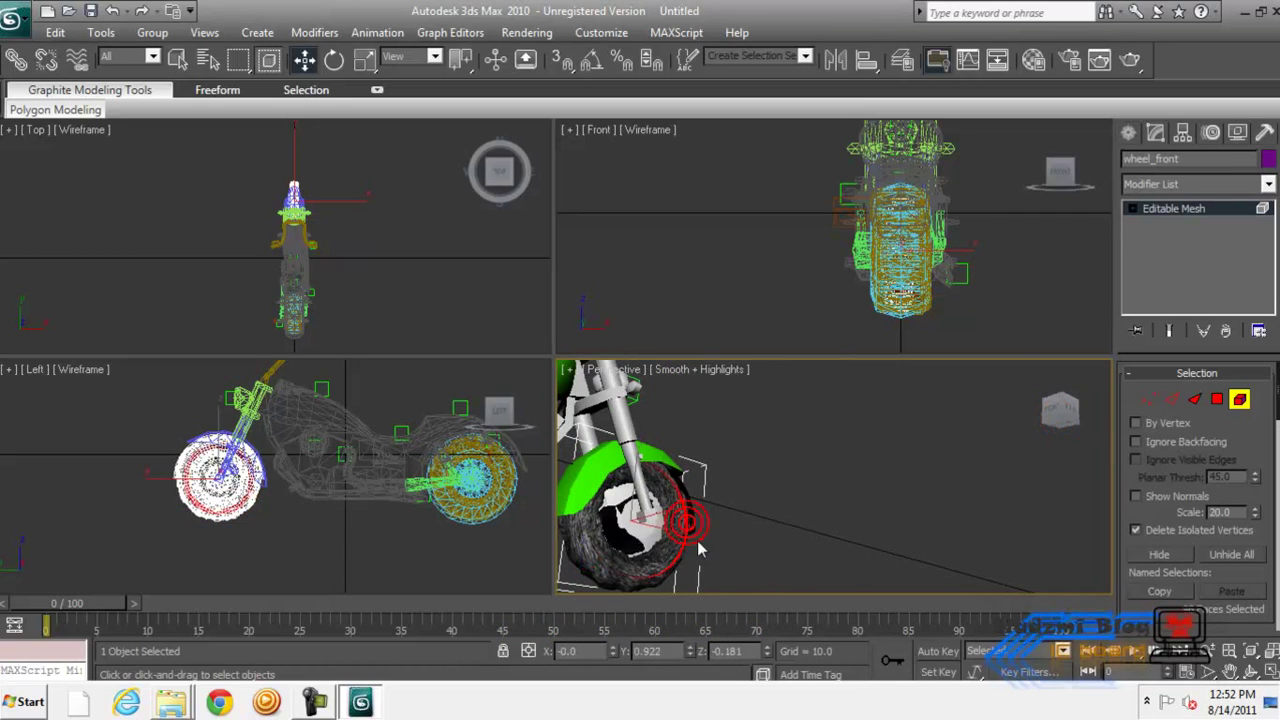
pyautogui.keyDown('alt'); pyautogui.moveTo(688, 527); pyautogui.dragTo(706, 502, button='middle'); pyautogui.keyUp('alt')
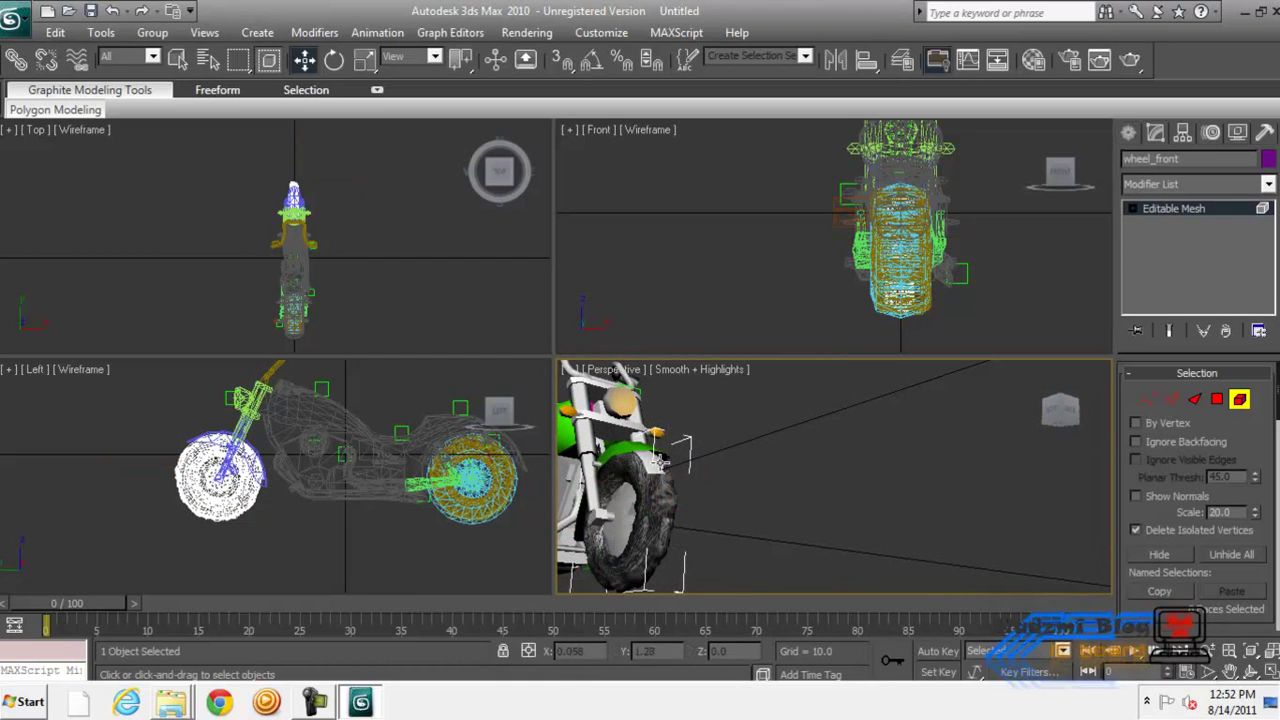
pyautogui.click(1062, 410)
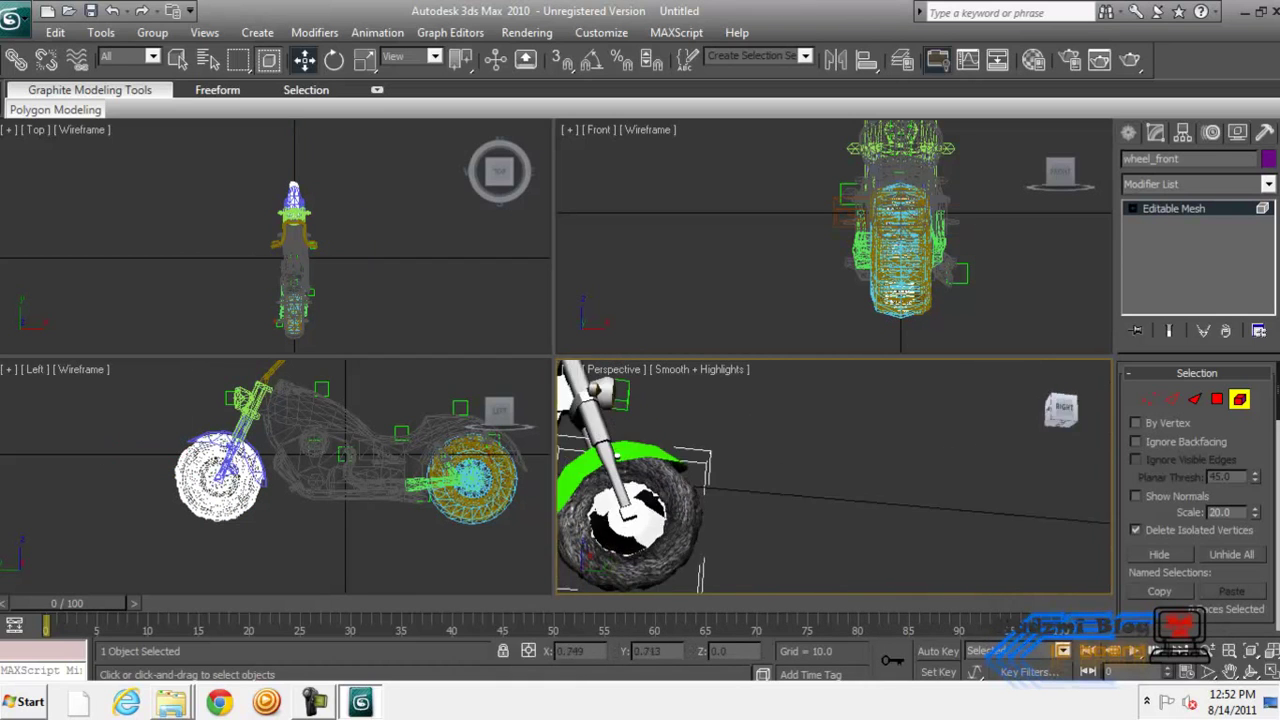
pyautogui.keyDown('alt'); pyautogui.moveTo(1062, 410); pyautogui.dragTo(983, 543, button='middle'); pyautogui.keyUp('alt')
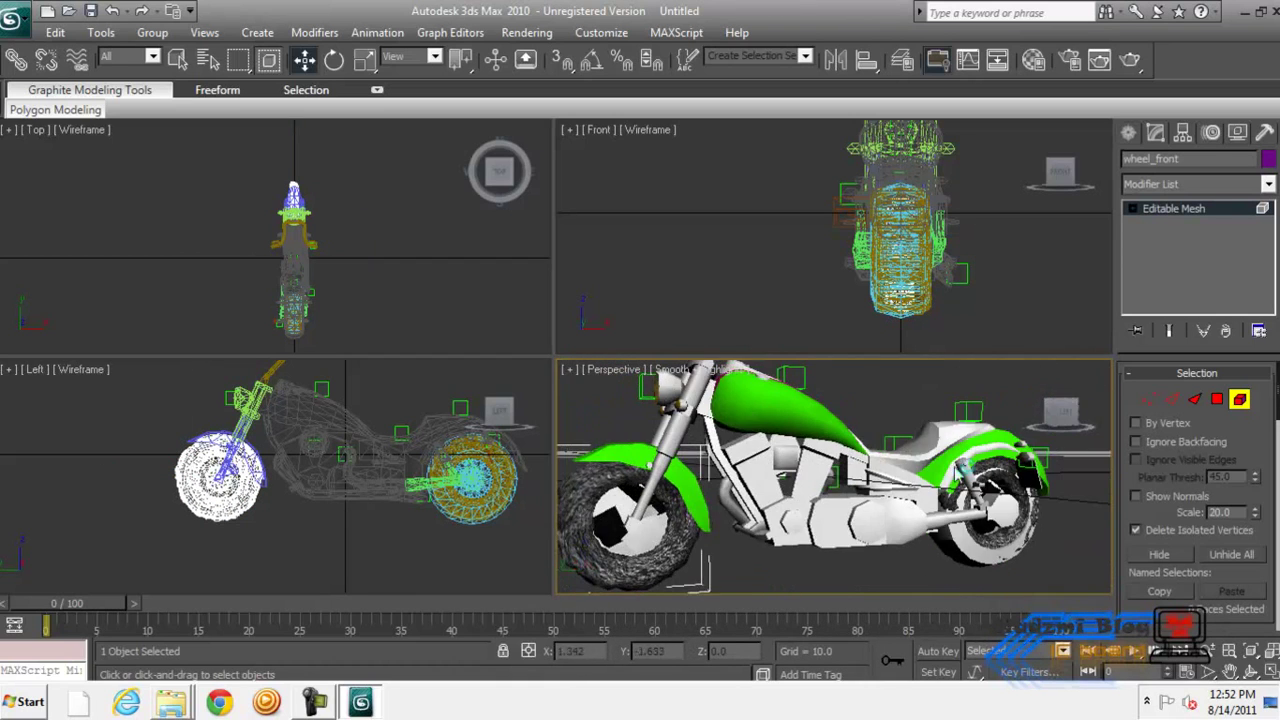
# Attach the rear stone tyre to wheel_rear and switch to Element selection.
pyautogui.click(995, 553)
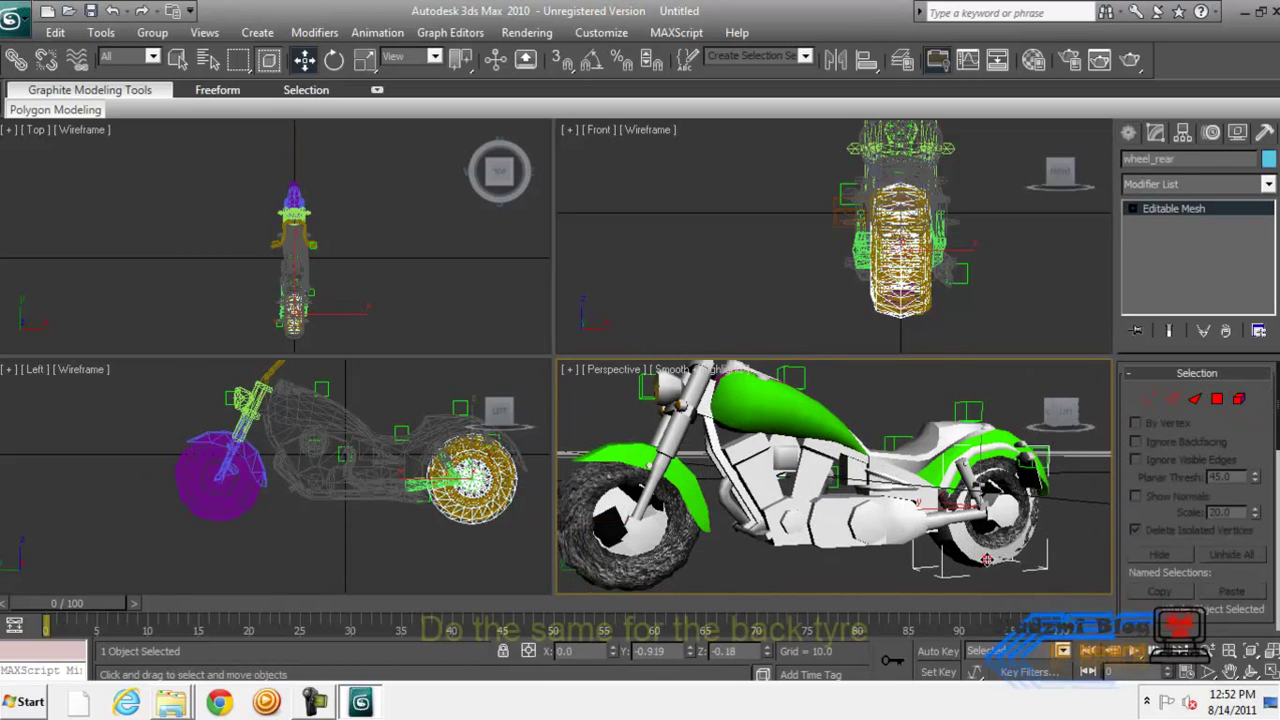
pyautogui.scroll(-3, 1180, 570)
pyautogui.click(1178, 568)
pyautogui.click(962, 558)
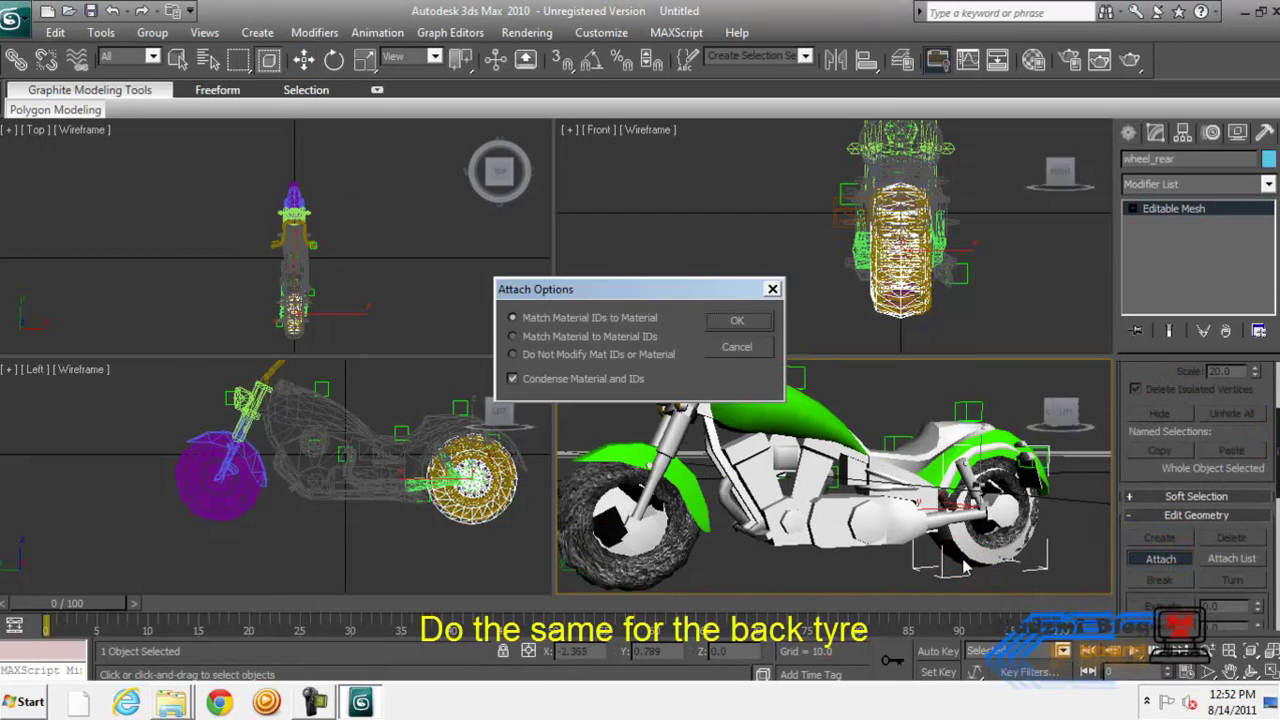
pyautogui.press('Return')
pyautogui.click(1172, 568)
pyautogui.scroll(1, 1268, 480)
pyautogui.scroll(2, 1268, 480)
pyautogui.click(1239, 399)
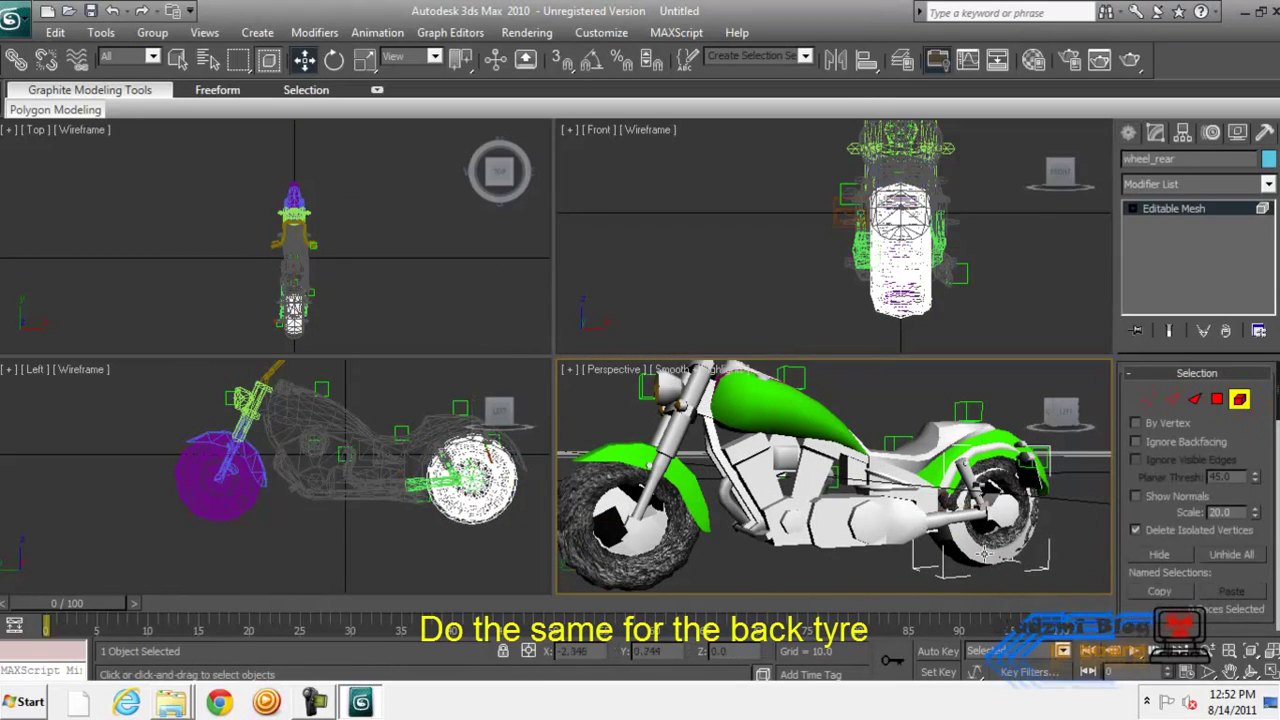
# Select the rear tyre element and orbit close to check it on the rear wheel.
pyautogui.click(995, 520)
pyautogui.moveTo(1075, 422); pyautogui.dragTo(1045, 430)
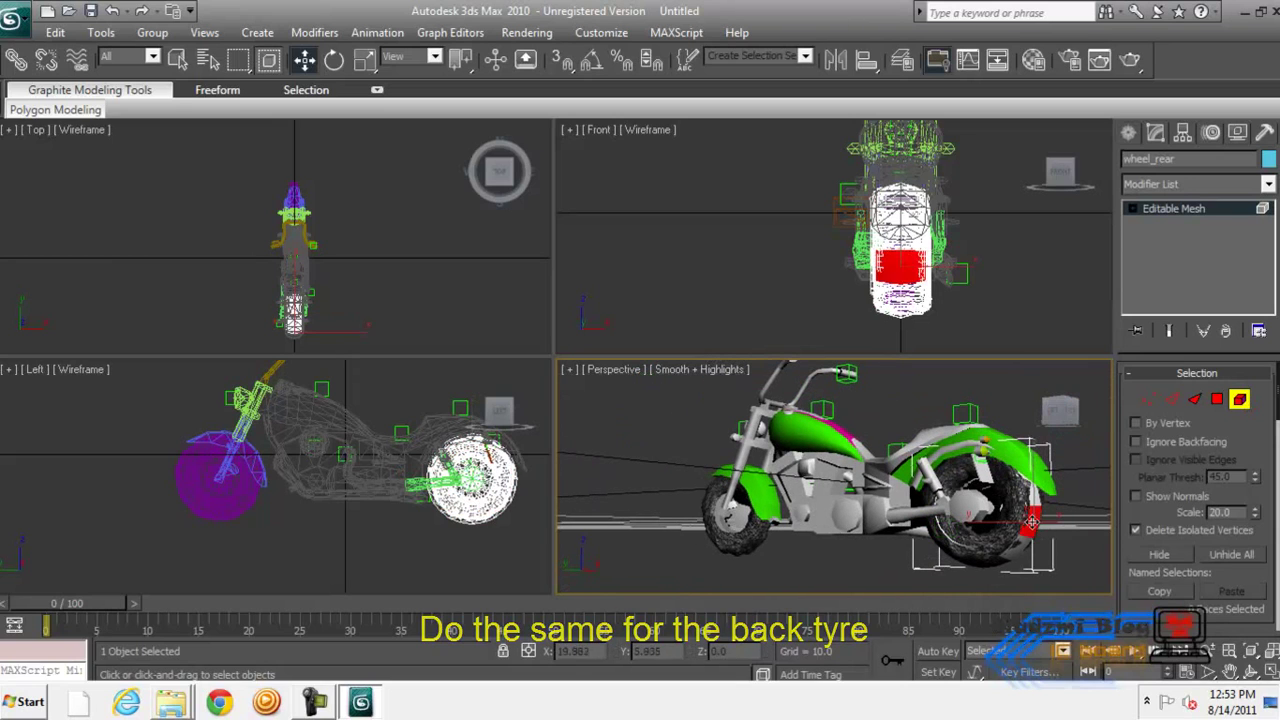
pyautogui.scroll(2, 1010, 540)
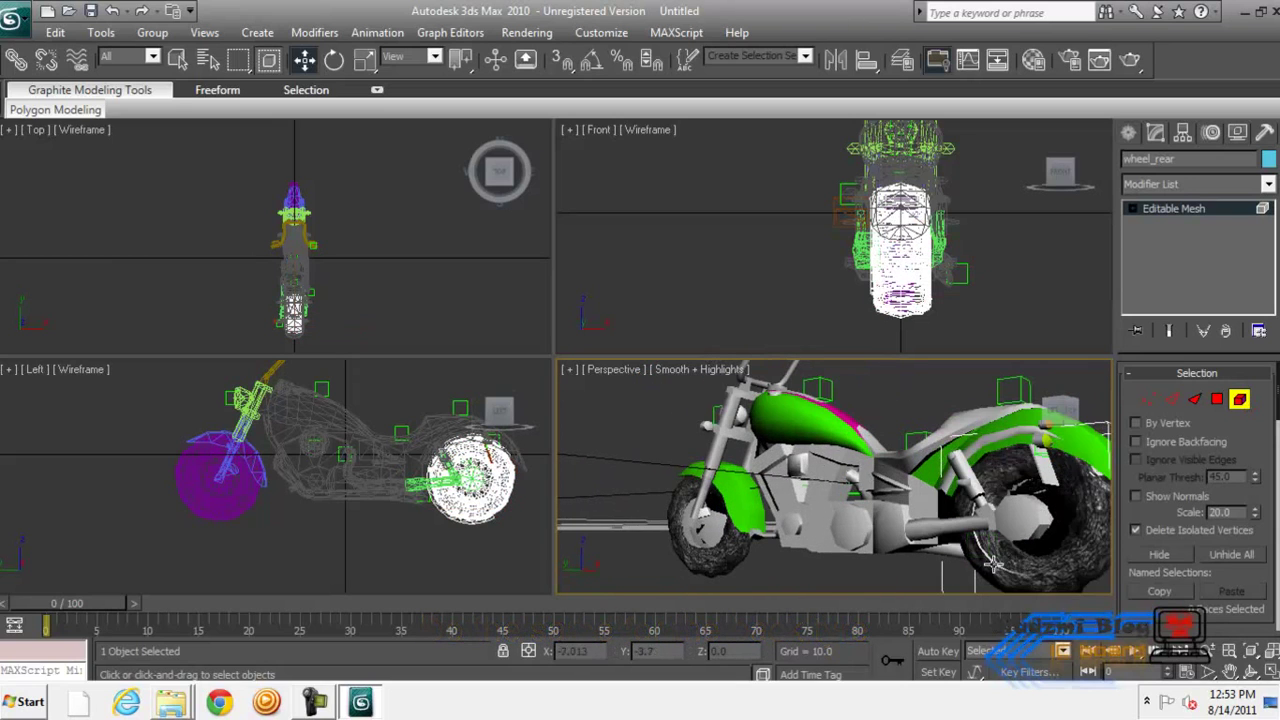
pyautogui.click(990, 560)
pyautogui.click(988, 558)
pyautogui.click(988, 558)
pyautogui.keyDown('alt'); pyautogui.moveTo(990, 560); pyautogui.dragTo(1058, 571, button='middle'); pyautogui.keyUp('alt')
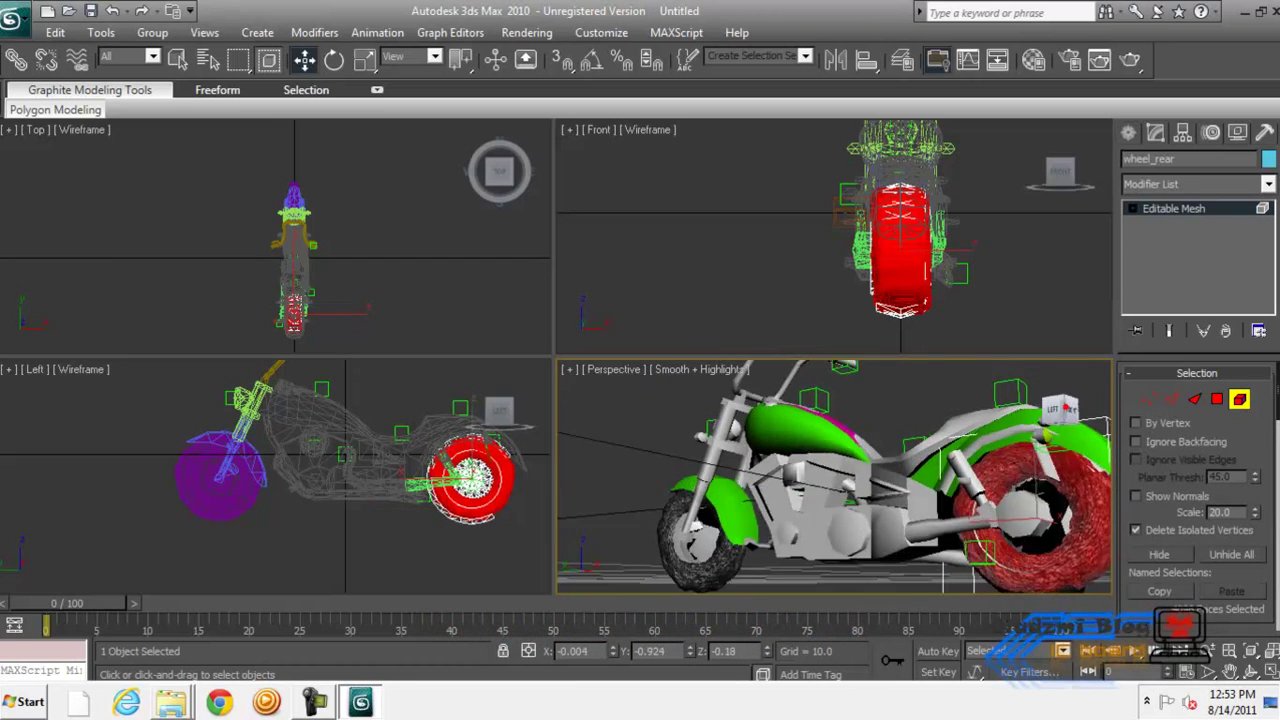
pyautogui.click(1058, 571)
pyautogui.click(1066, 570)
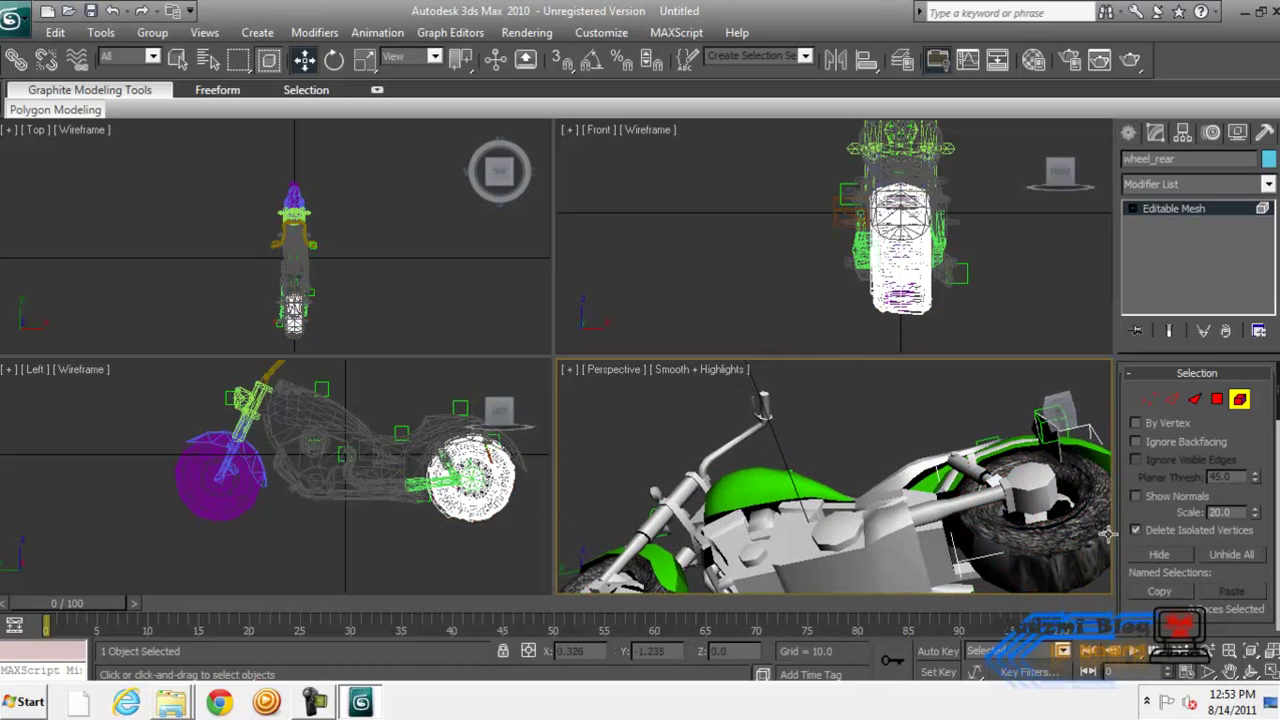
pyautogui.click(1104, 535)
pyautogui.click(1027, 555)
# Check the rear wheel from side and oblique views, reset the home view, and deselect all.
pyautogui.scroll(-2, 1010, 570)
pyautogui.scroll(-2, 1038, 526)
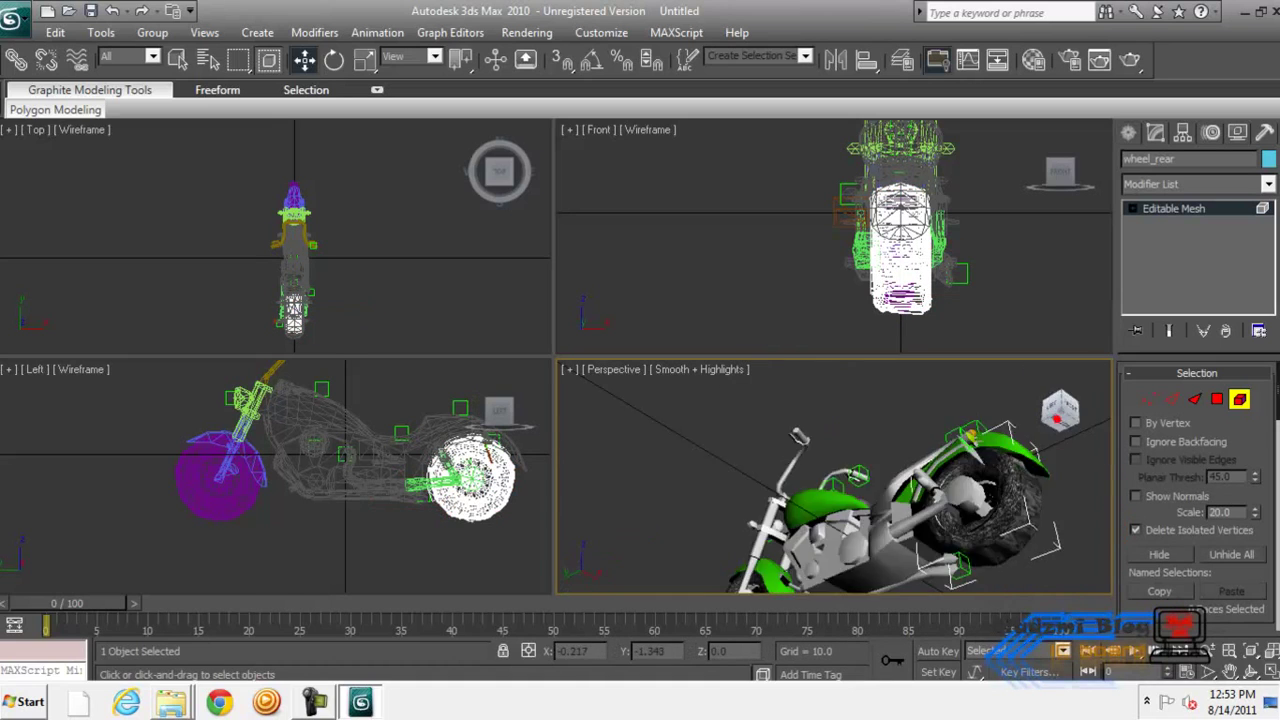
pyautogui.moveTo(1000, 470)
pyautogui.keyDown('alt'); pyautogui.mouseDown(button='middle')
pyautogui.moveTo(975, 468)
pyautogui.moveTo(1015, 465)
pyautogui.mouseUp(button='middle'); pyautogui.keyUp('alt')
pyautogui.click(975, 468)
pyautogui.click(1015, 465)
pyautogui.click(1068, 402)
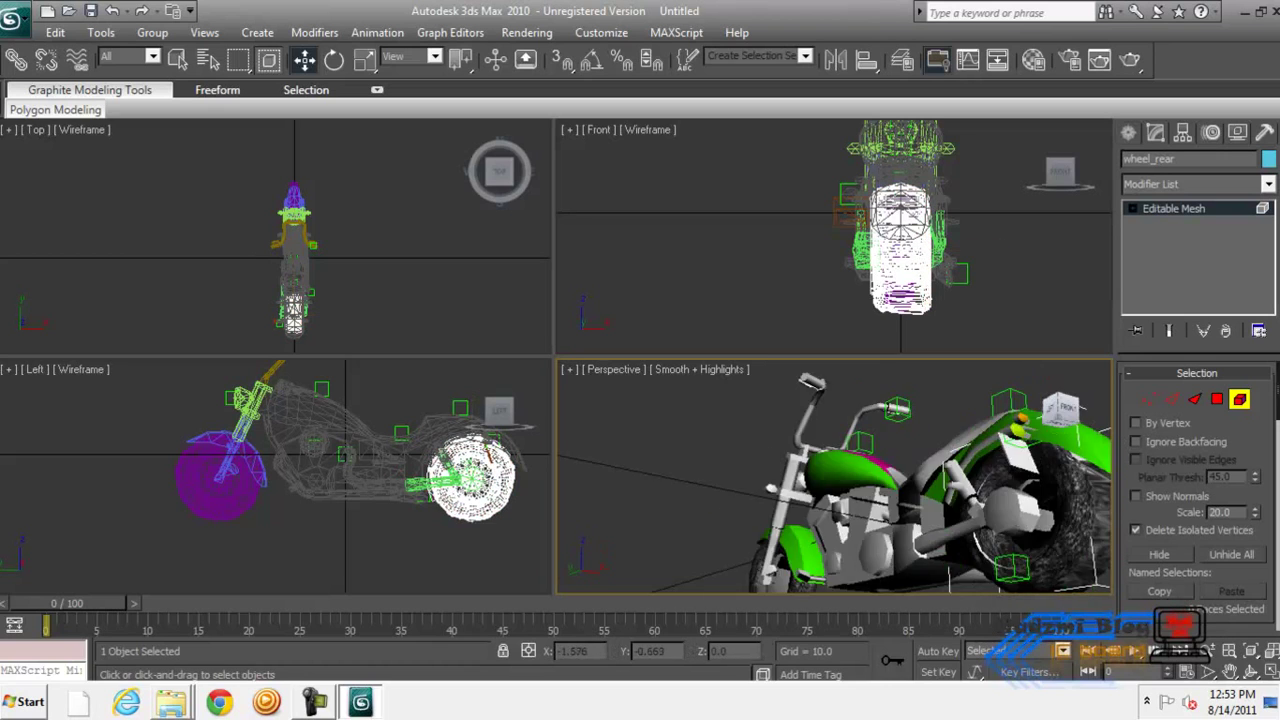
pyautogui.click(1069, 447)
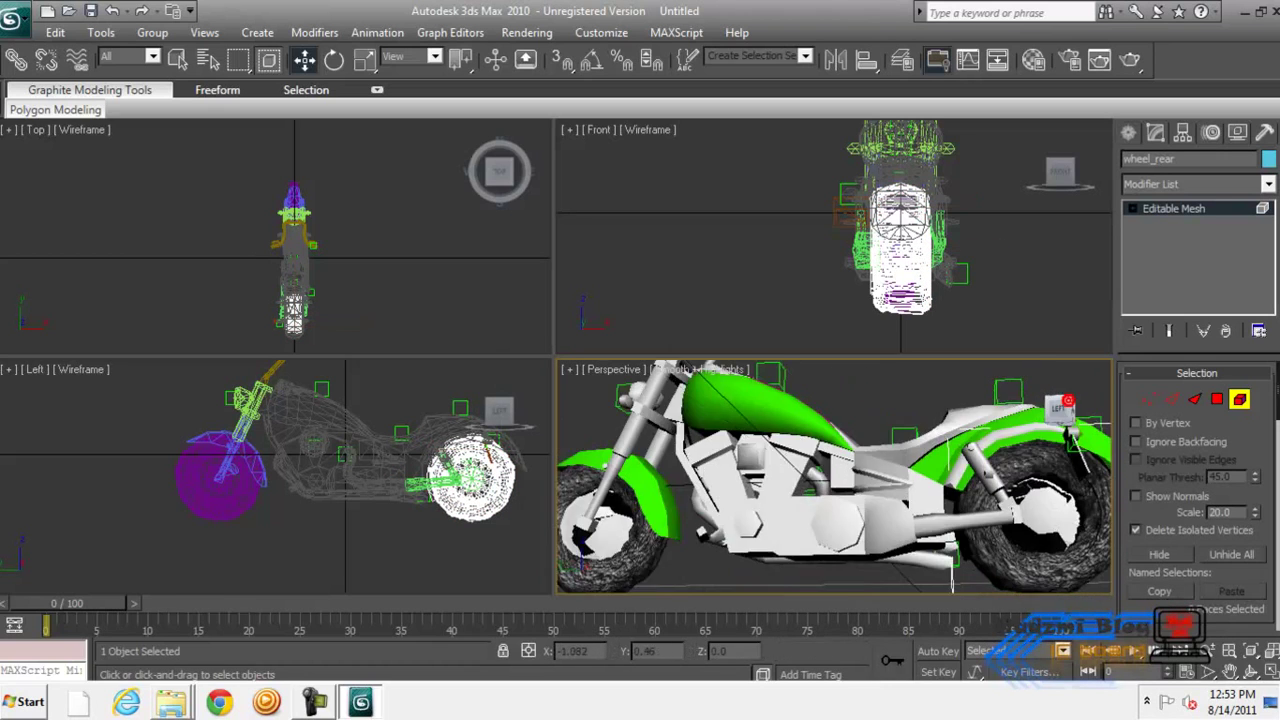
pyautogui.scroll(-4, 1052, 456)
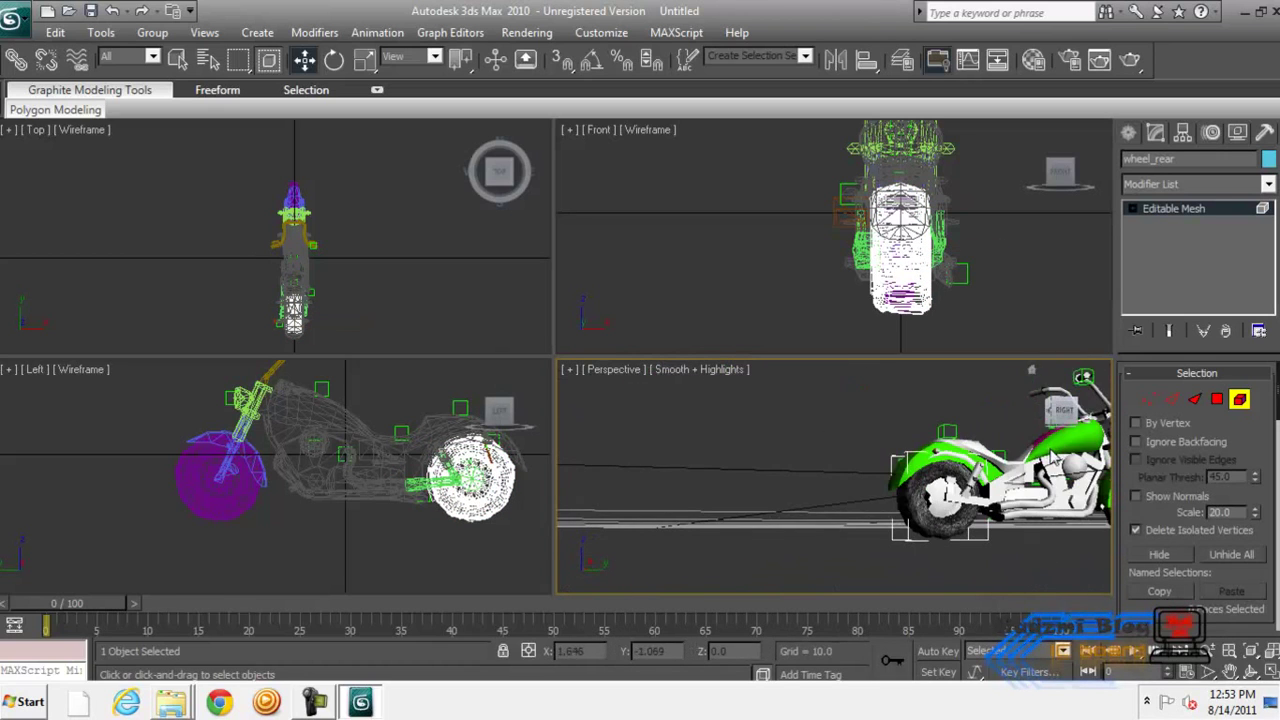
pyautogui.click(1032, 371)
pyautogui.click(840, 520)
# Orbit the 3ds Max viewport to an elevated side view of the bike.
pyautogui.scroll(5, 840, 520)
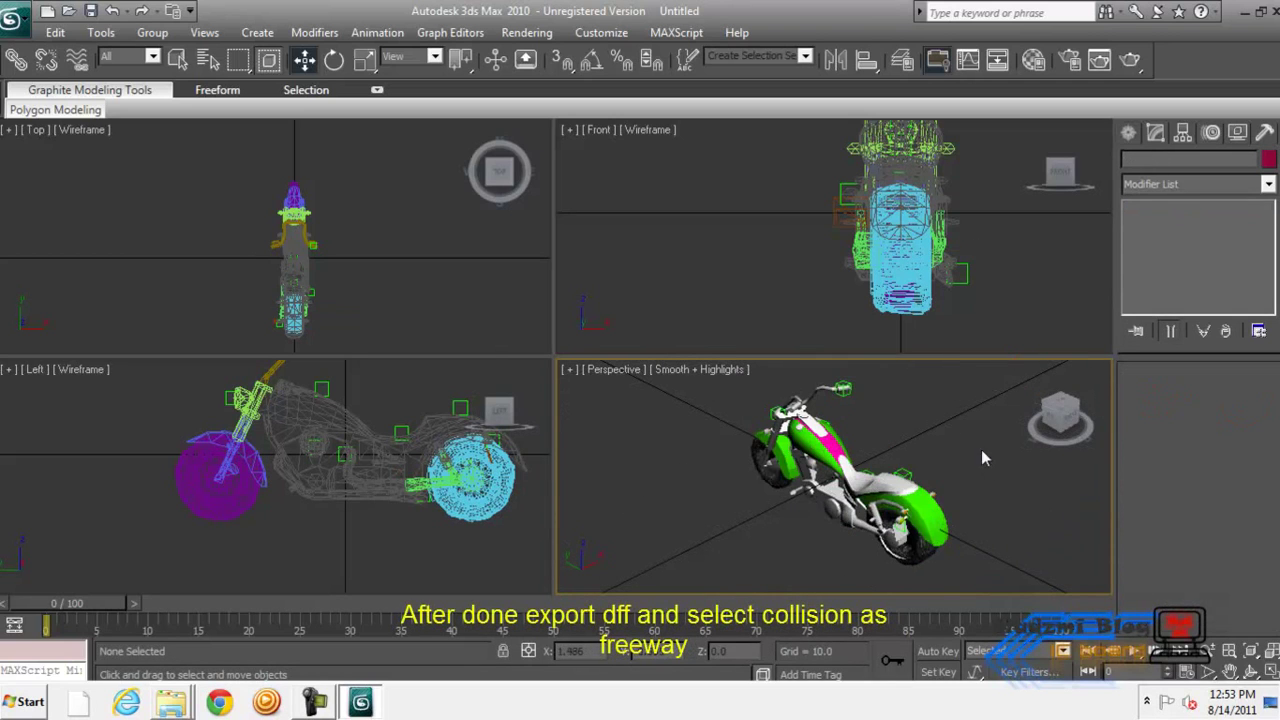
pyautogui.click(1060, 420)
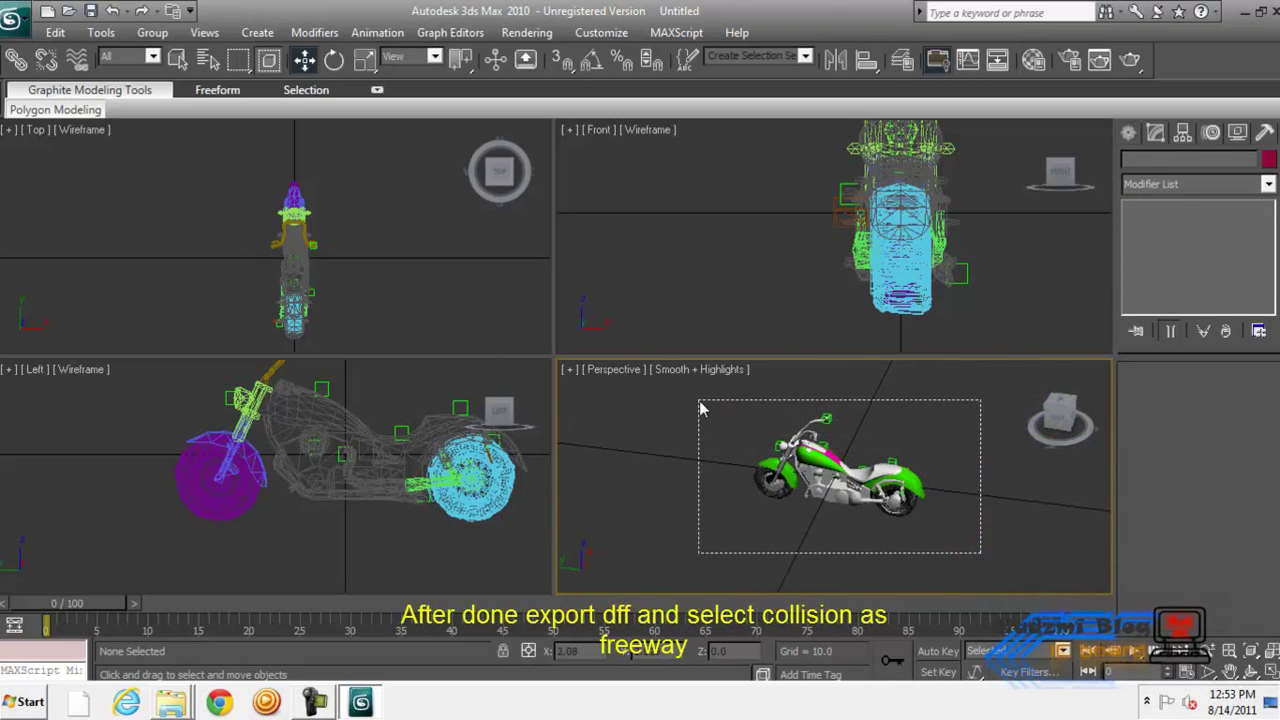
pyautogui.moveTo(806, 473); pyautogui.dragTo(700, 403)
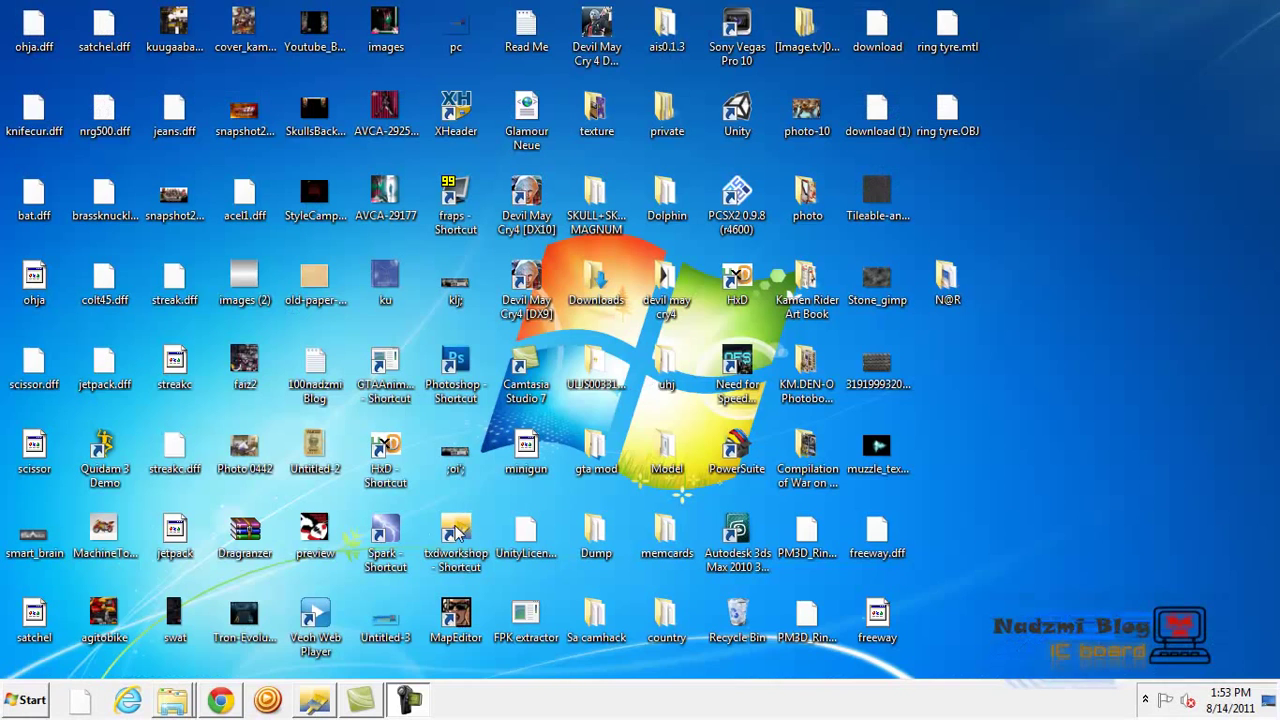
# In TXD Workshop, search 'flash.txd' and scroll the IMG list toward freeway.txd.
pyautogui.click(316, 702)
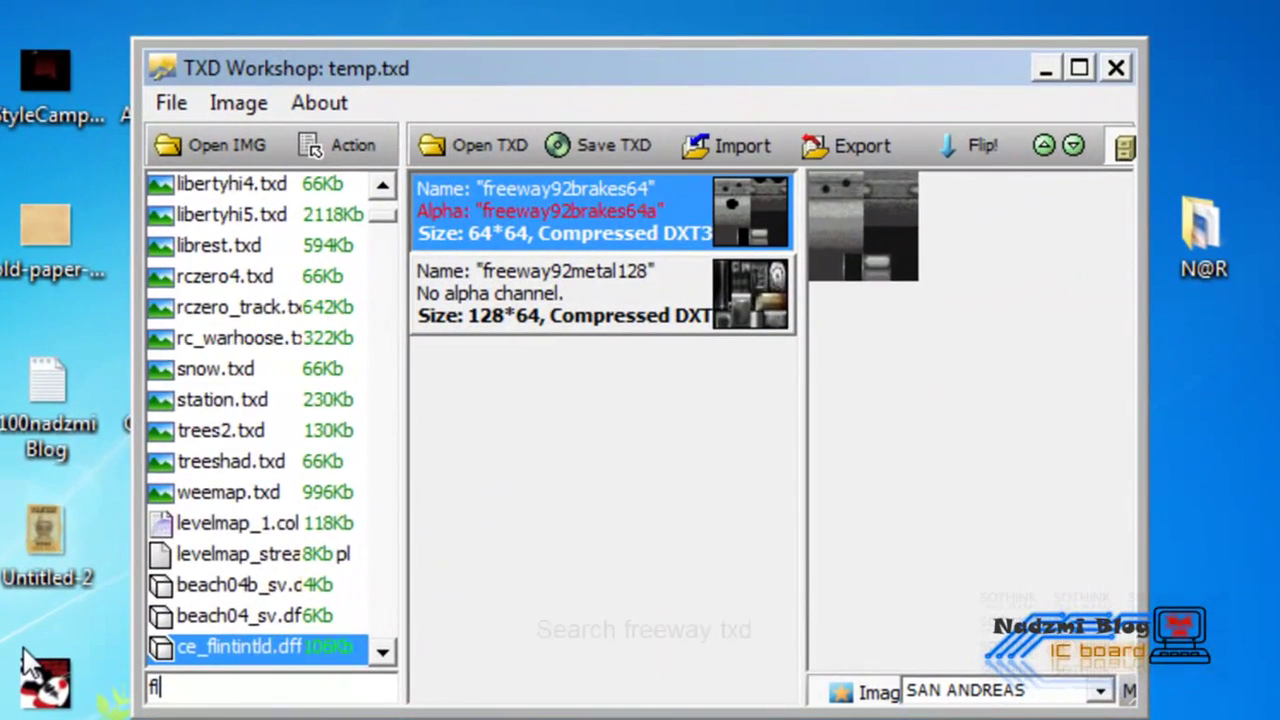
pyautogui.write('flash.')
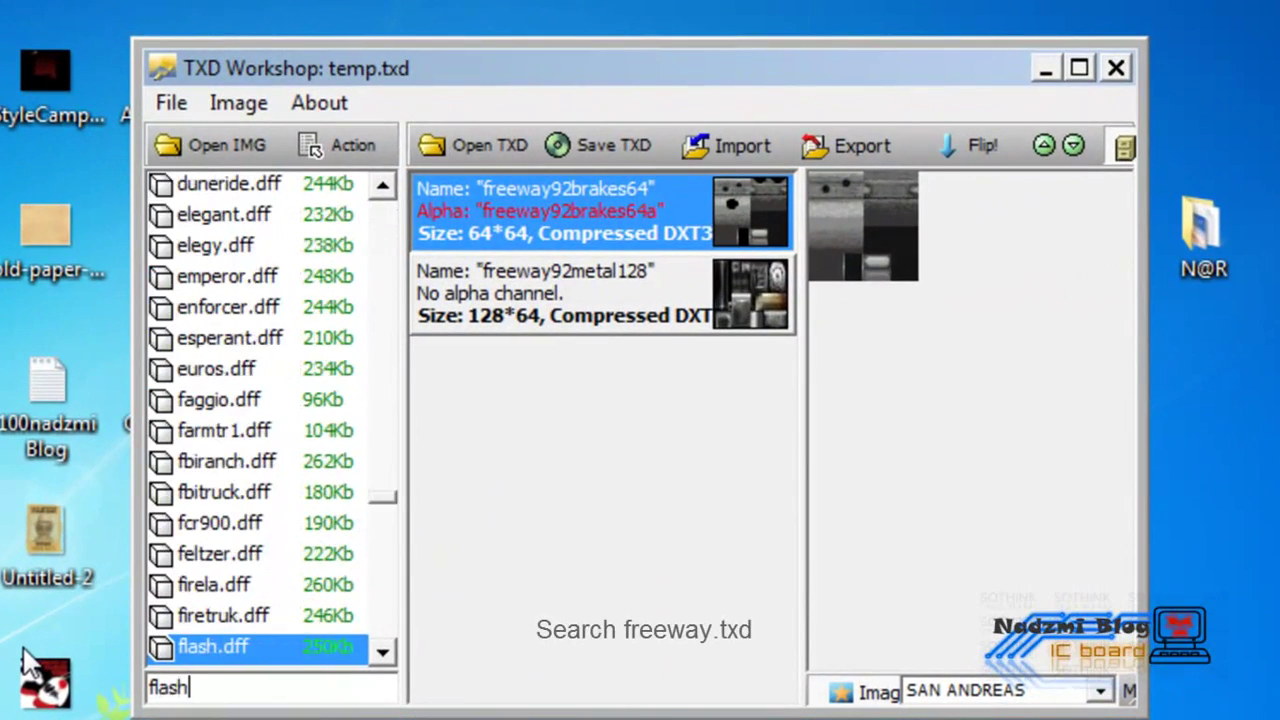
pyautogui.write('txd')
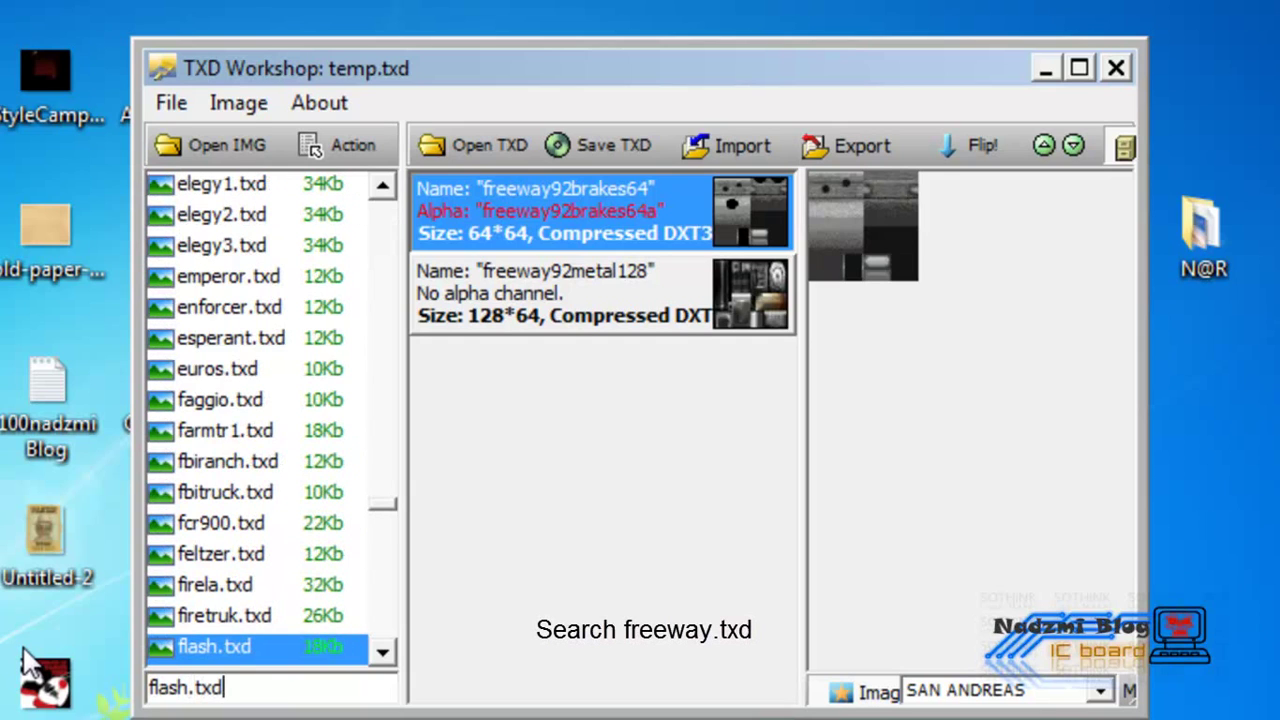
pyautogui.scroll(-2, 205, 650)
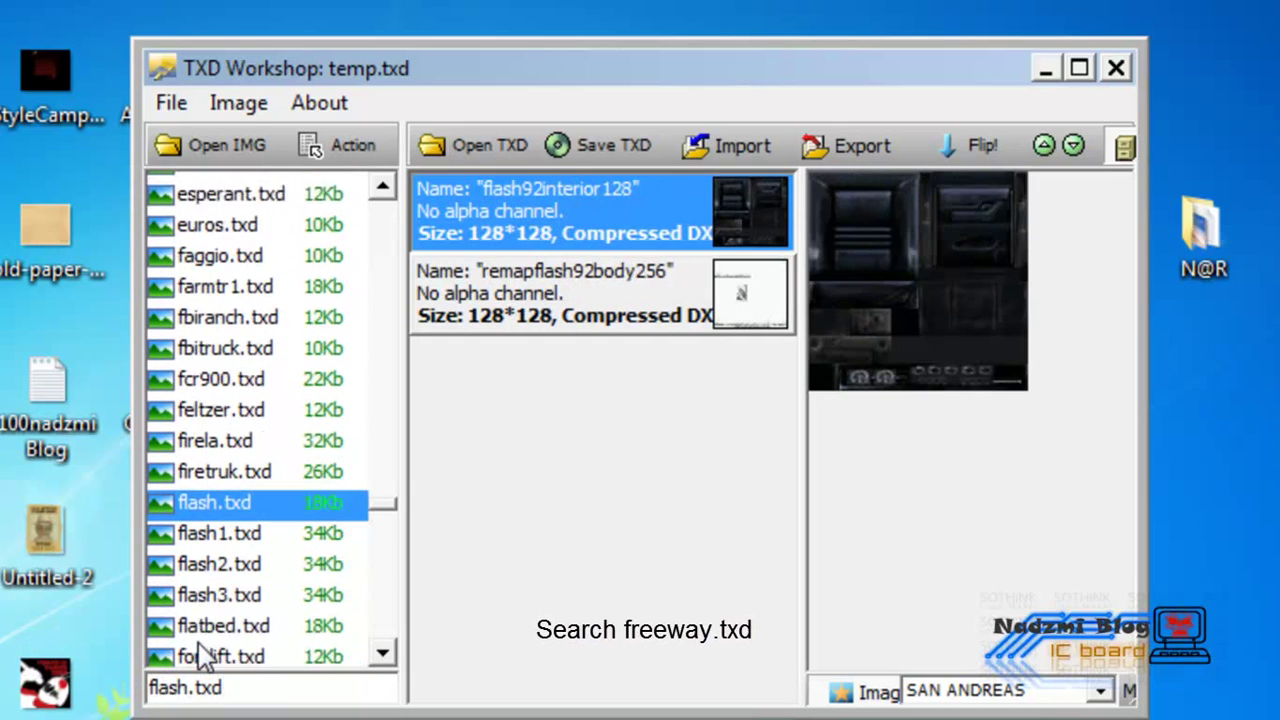
pyautogui.click(221, 583)
pyautogui.scroll(-1, 221, 583)
# Open freeway.txd and create a new 32 BPP texture via Image > New.
pyautogui.click(212, 584)
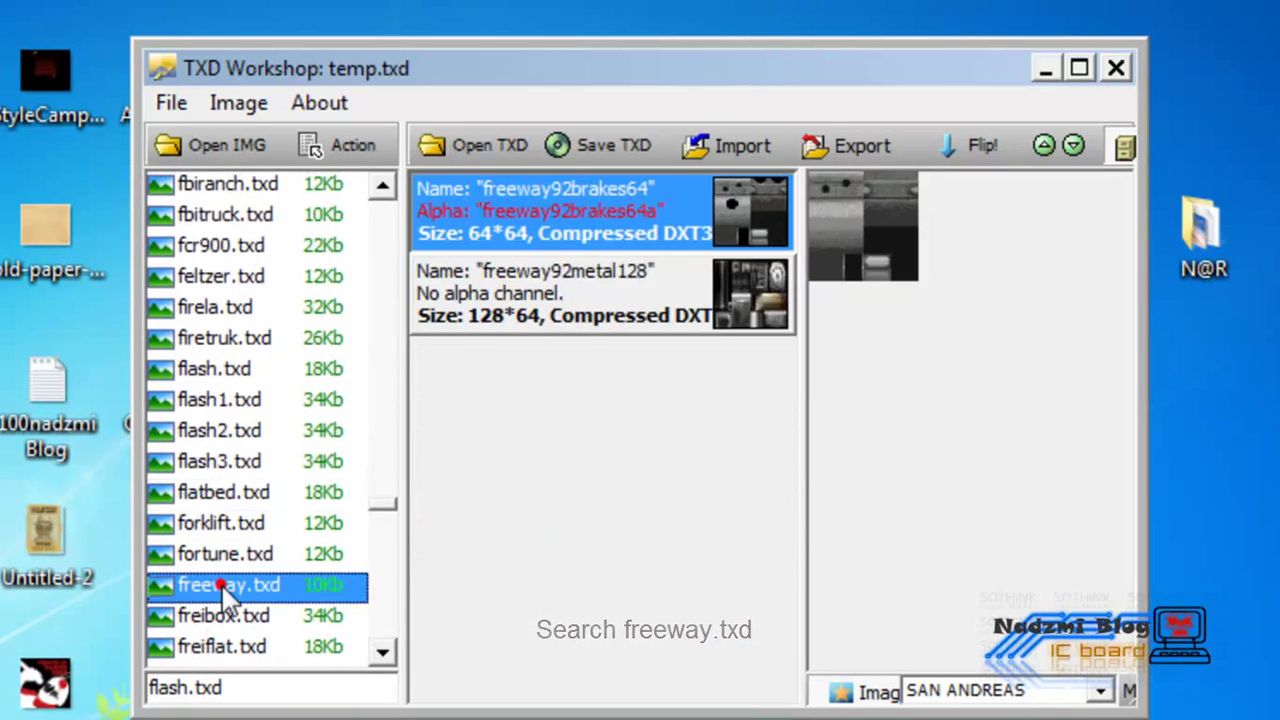
pyautogui.click(240, 103)
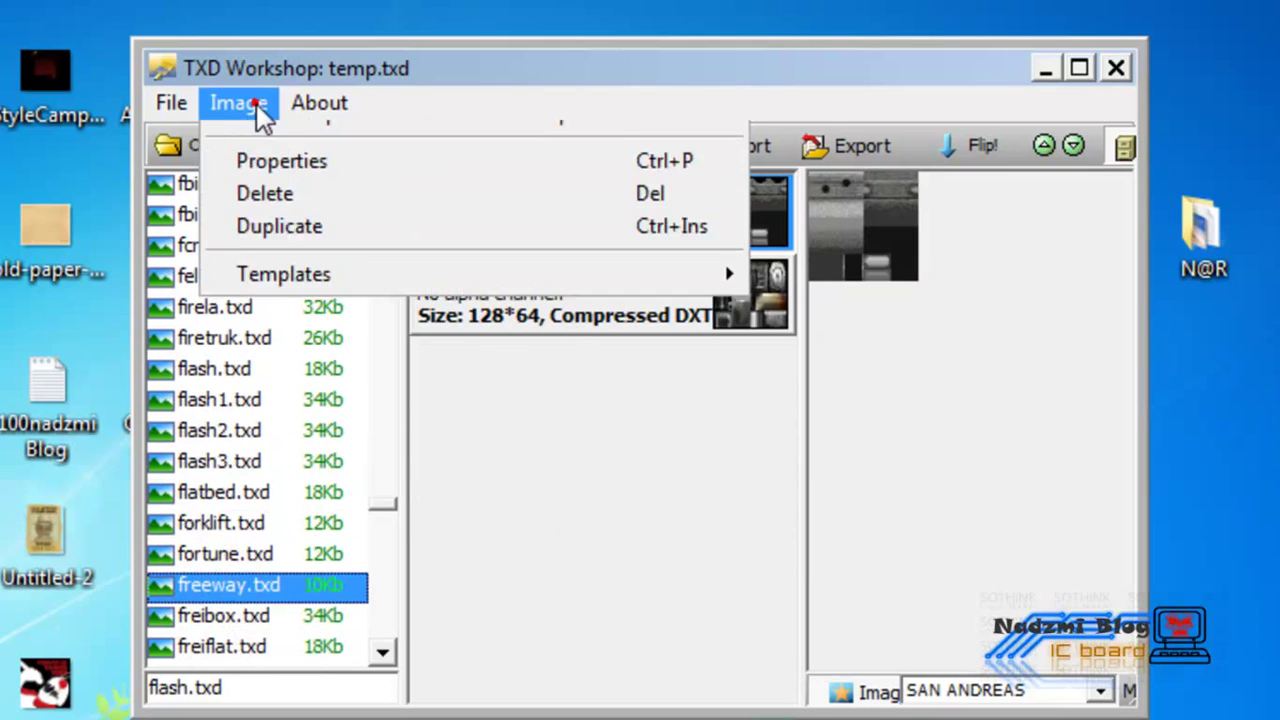
pyautogui.click(277, 140)
pyautogui.click(672, 410)
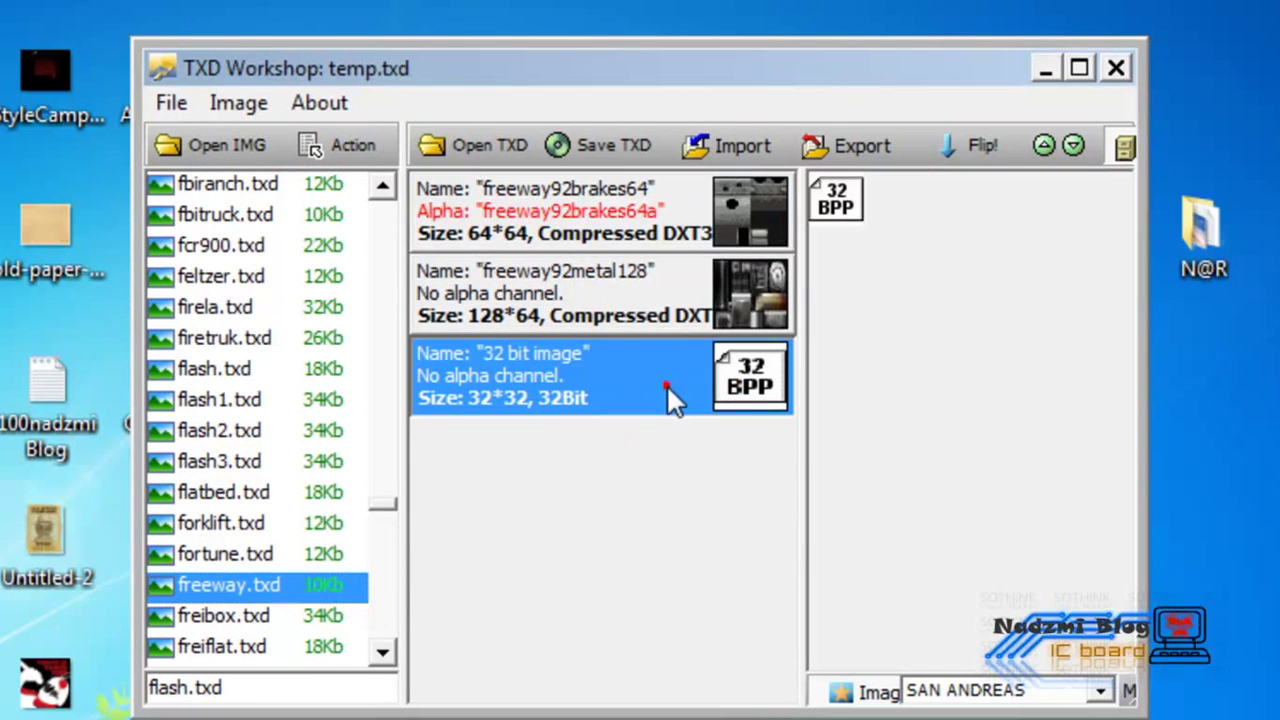
# Import the Stone_gimp image from the Desktop into the new texture.
pyautogui.click(747, 147)
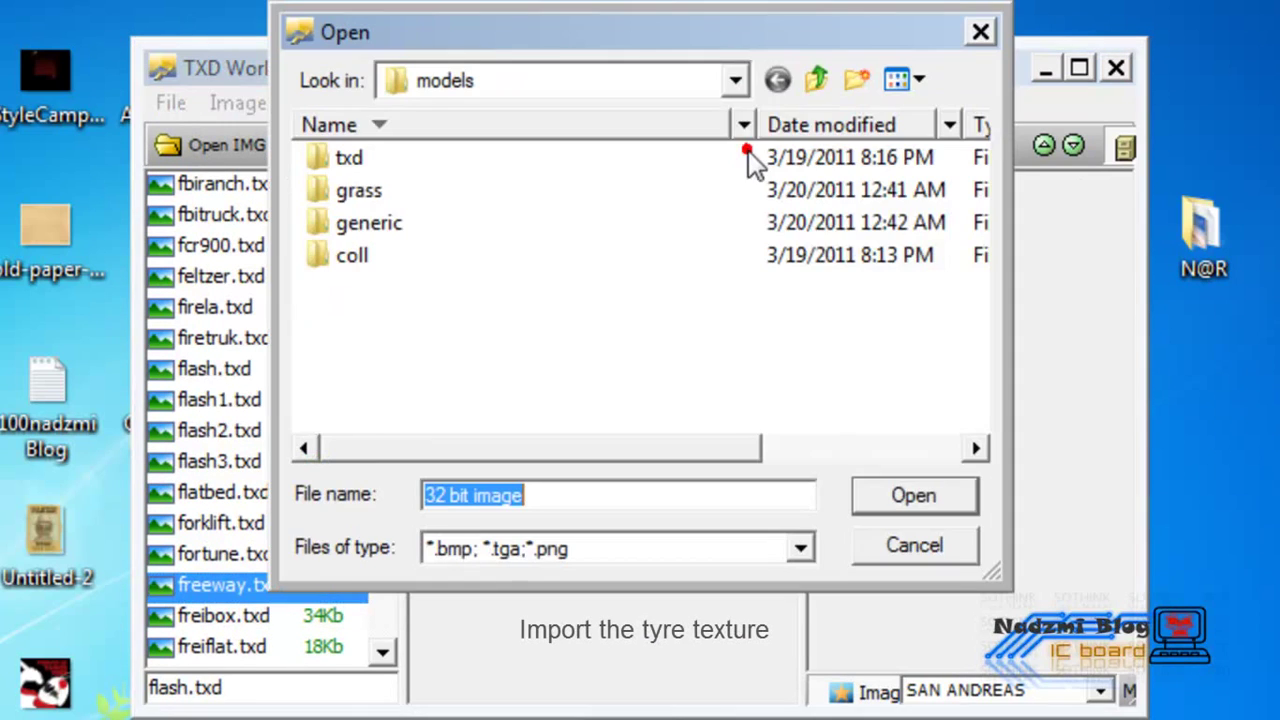
pyautogui.click(701, 93)
pyautogui.scroll(1, 693, 126)
pyautogui.click(662, 120)
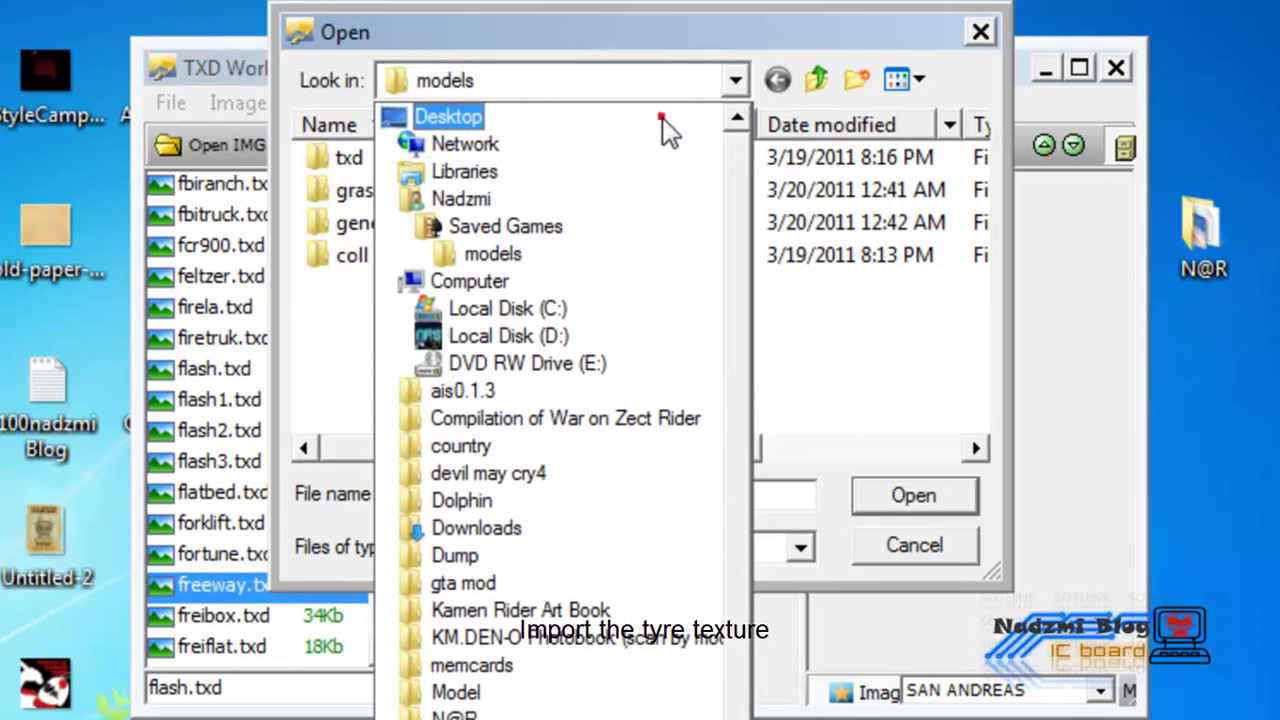
pyautogui.scroll(3, 916, 306)
pyautogui.scroll(2, 916, 306)
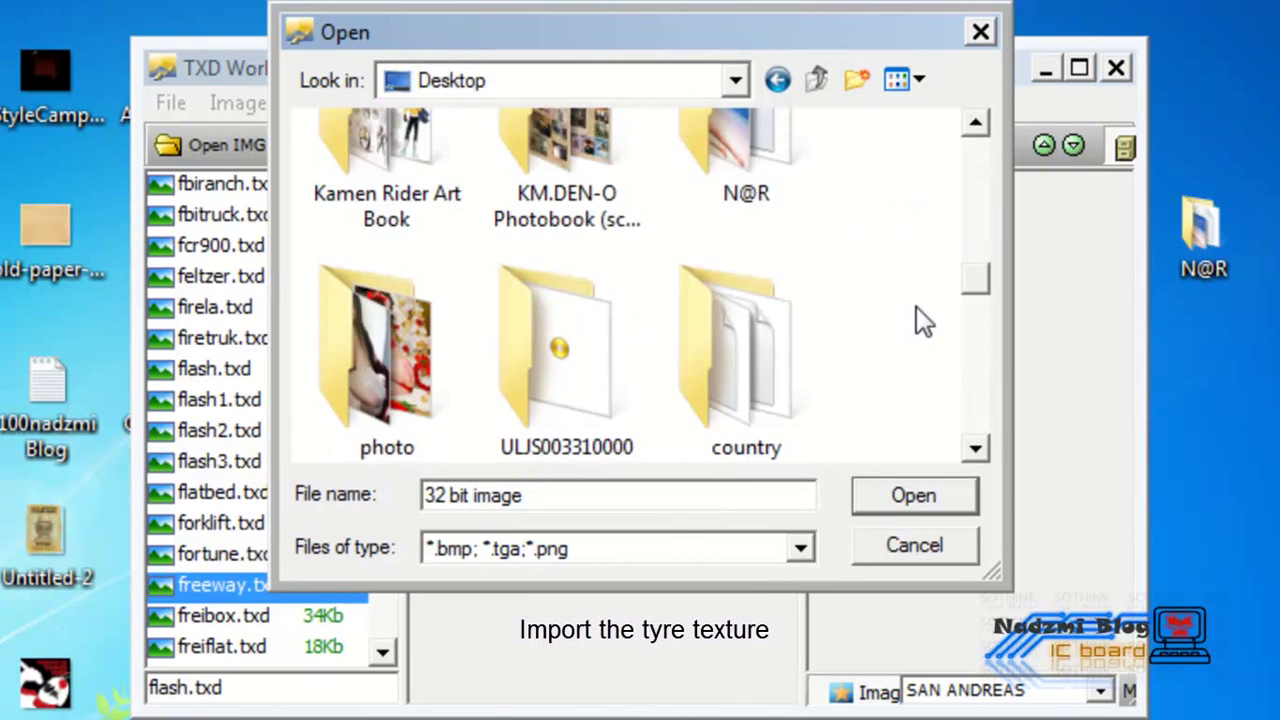
pyautogui.scroll(1, 916, 306)
pyautogui.scroll(2, 916, 306)
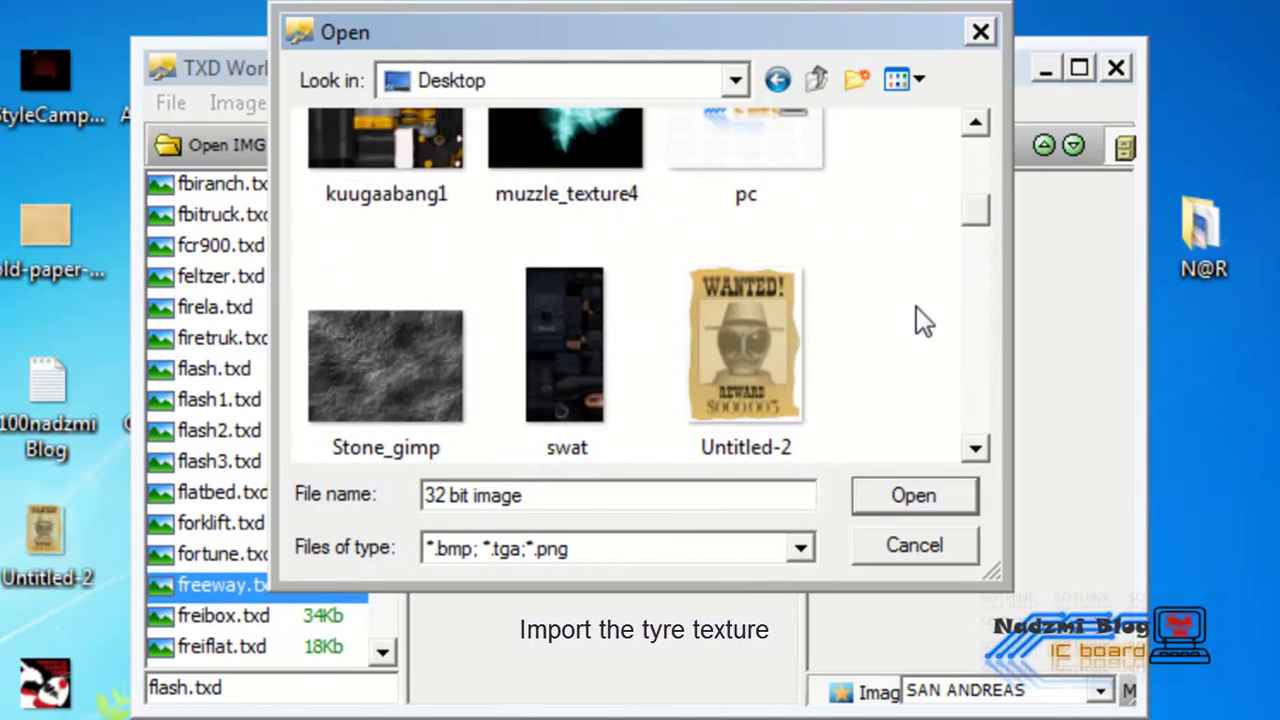
pyautogui.doubleClick(385, 365)
pyautogui.doubleClick(552, 353)
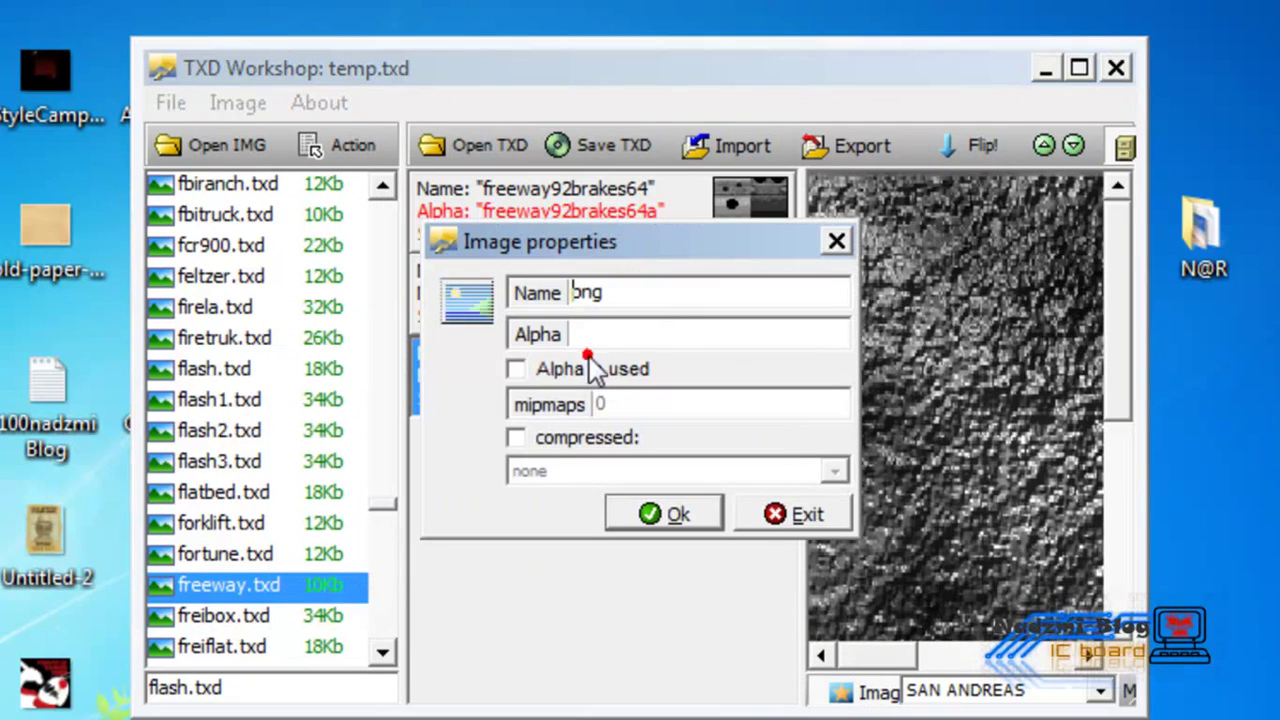
# Name the texture Stone_gimp, tick compressed, and confirm.
pyautogui.doubleClick(664, 291)
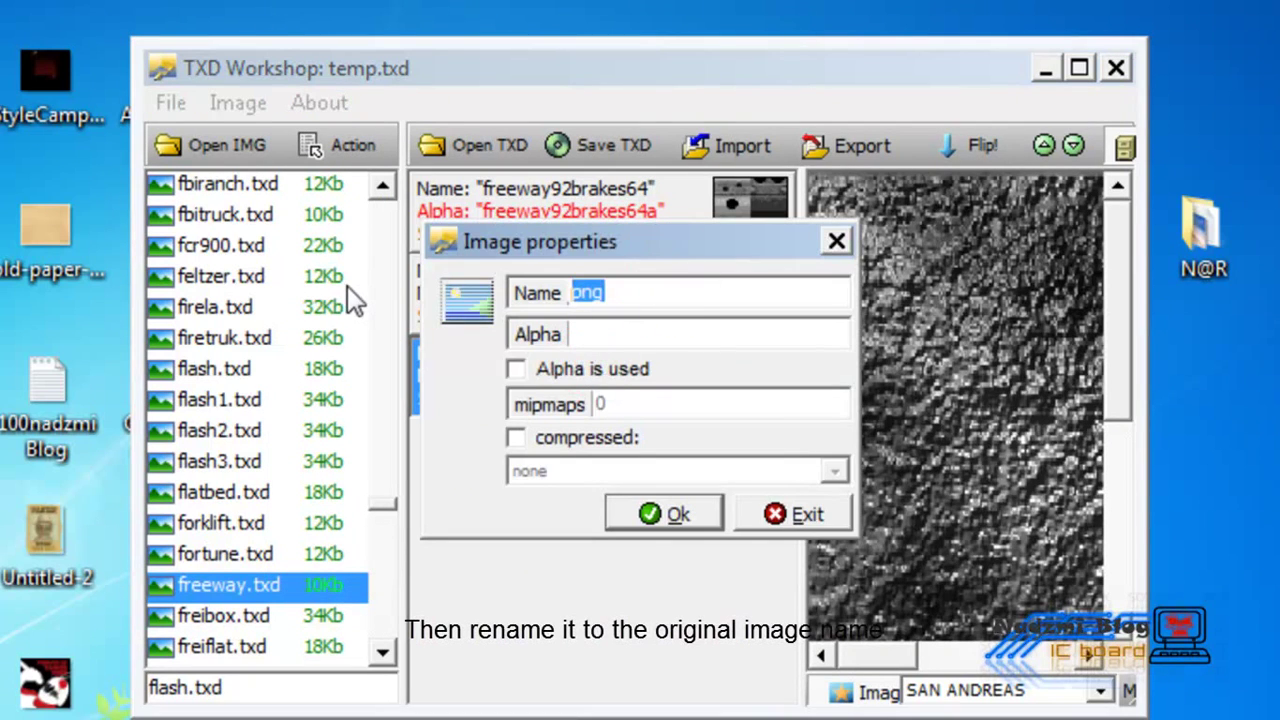
pyautogui.write('Stone_gimp')
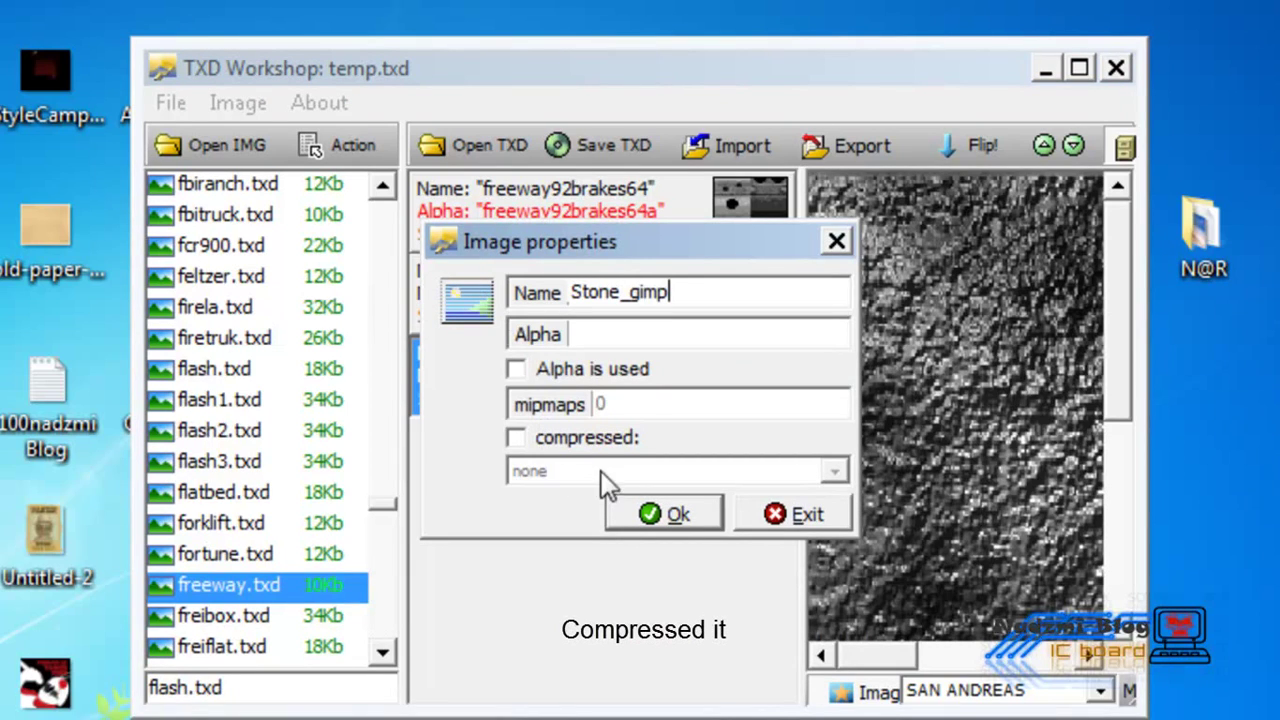
pyautogui.click(616, 439)
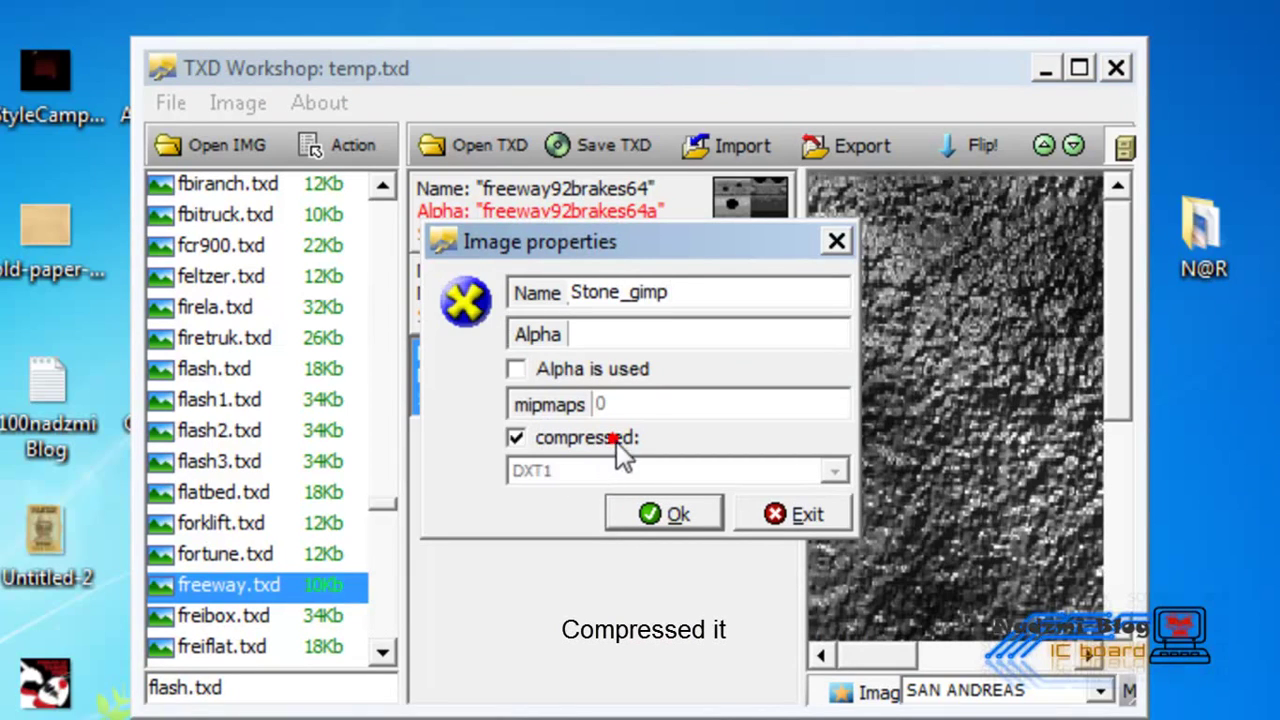
pyautogui.click(661, 500)
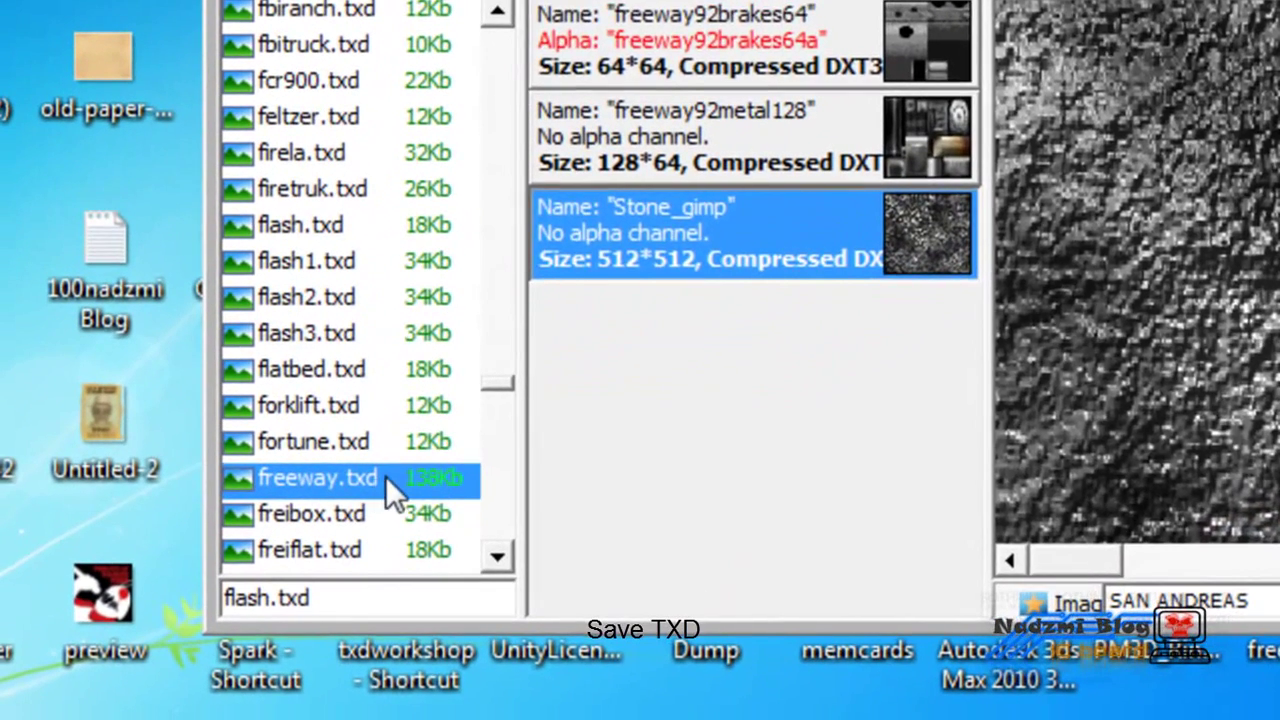
# Find freeway.dff in the archive and replace it with the edited freeway.dff from the Desktop.
pyautogui.click(285, 584)
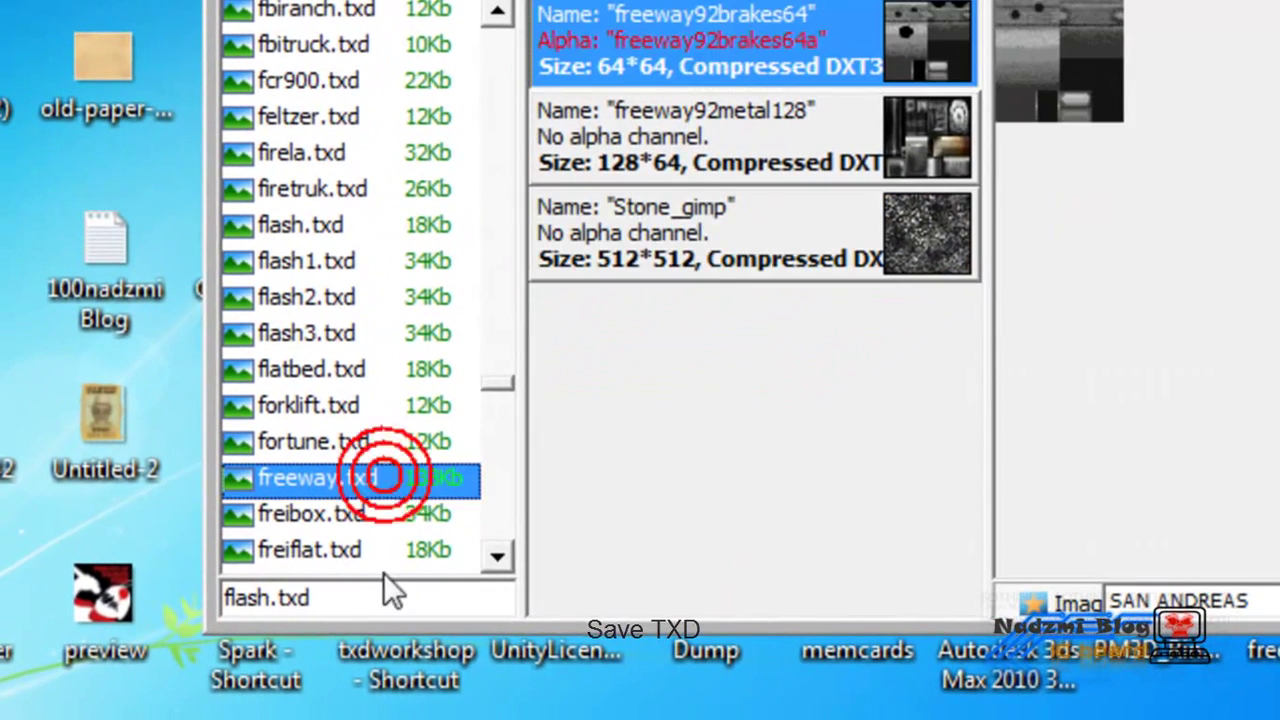
pyautogui.click(385, 590)
pyautogui.doubleClick(385, 590)
pyautogui.write('fre')
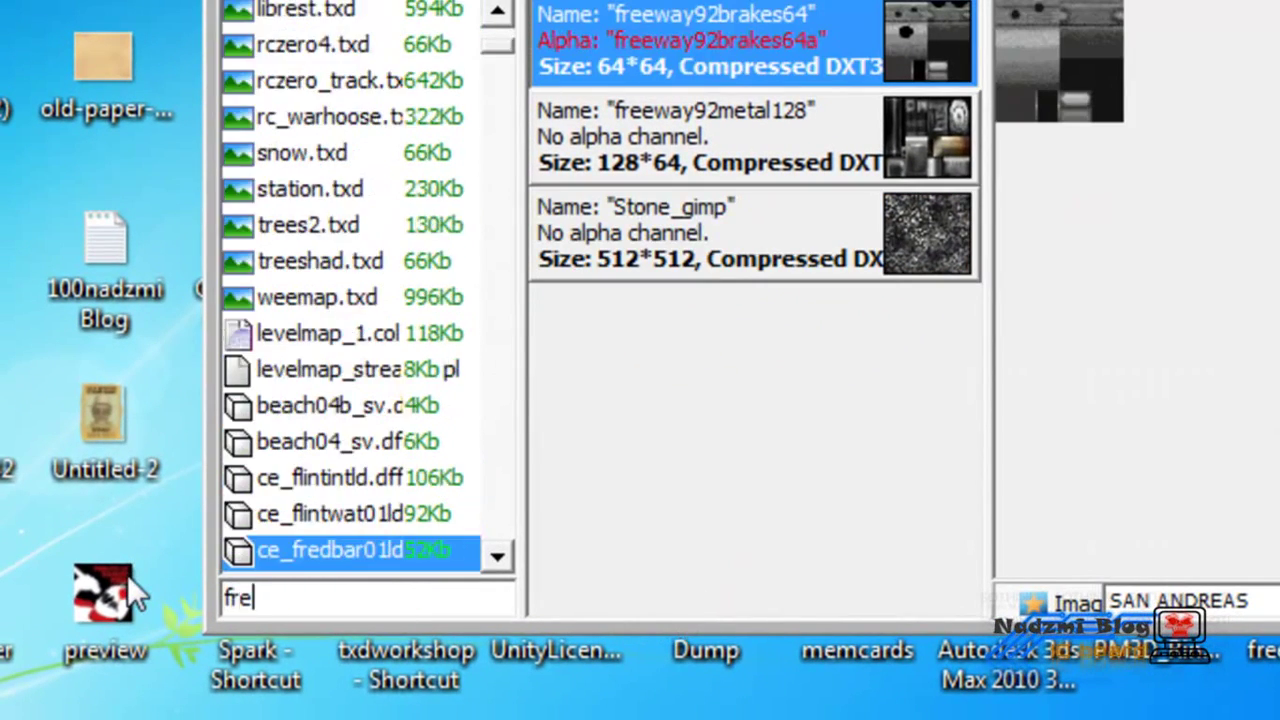
pyautogui.write('eway.')
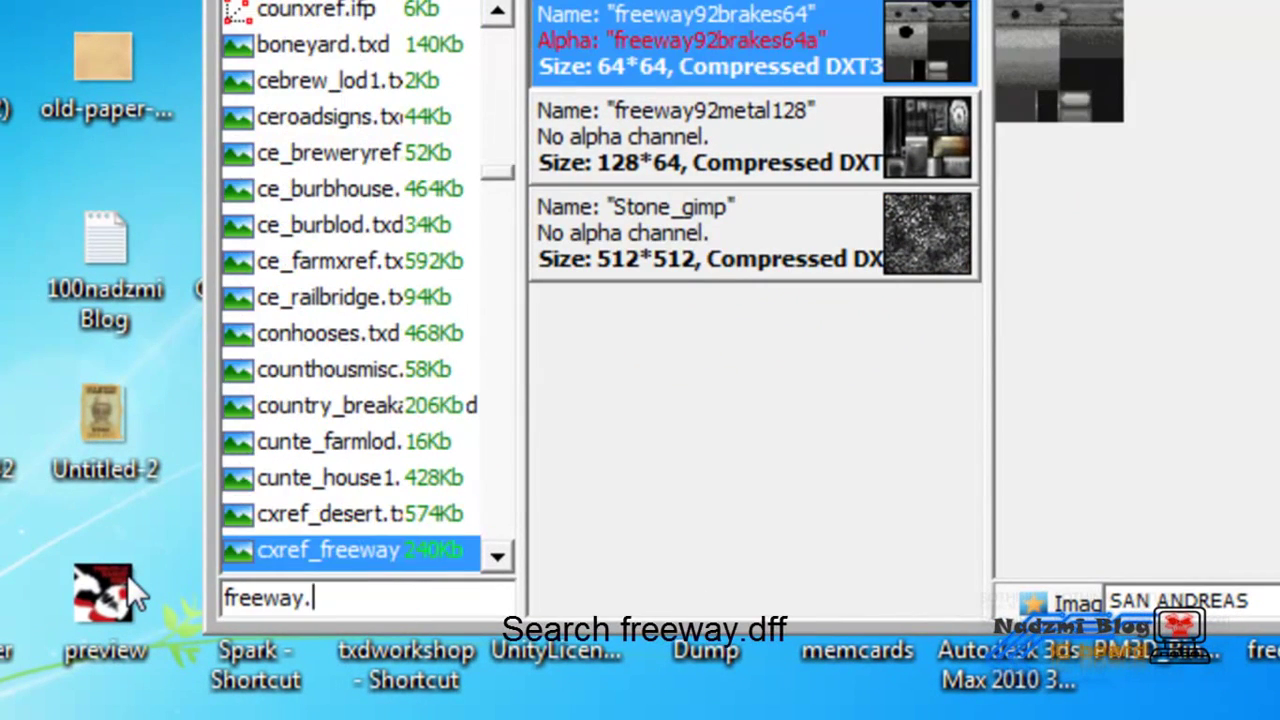
pyautogui.write('dff')
pyautogui.click(327, 562)
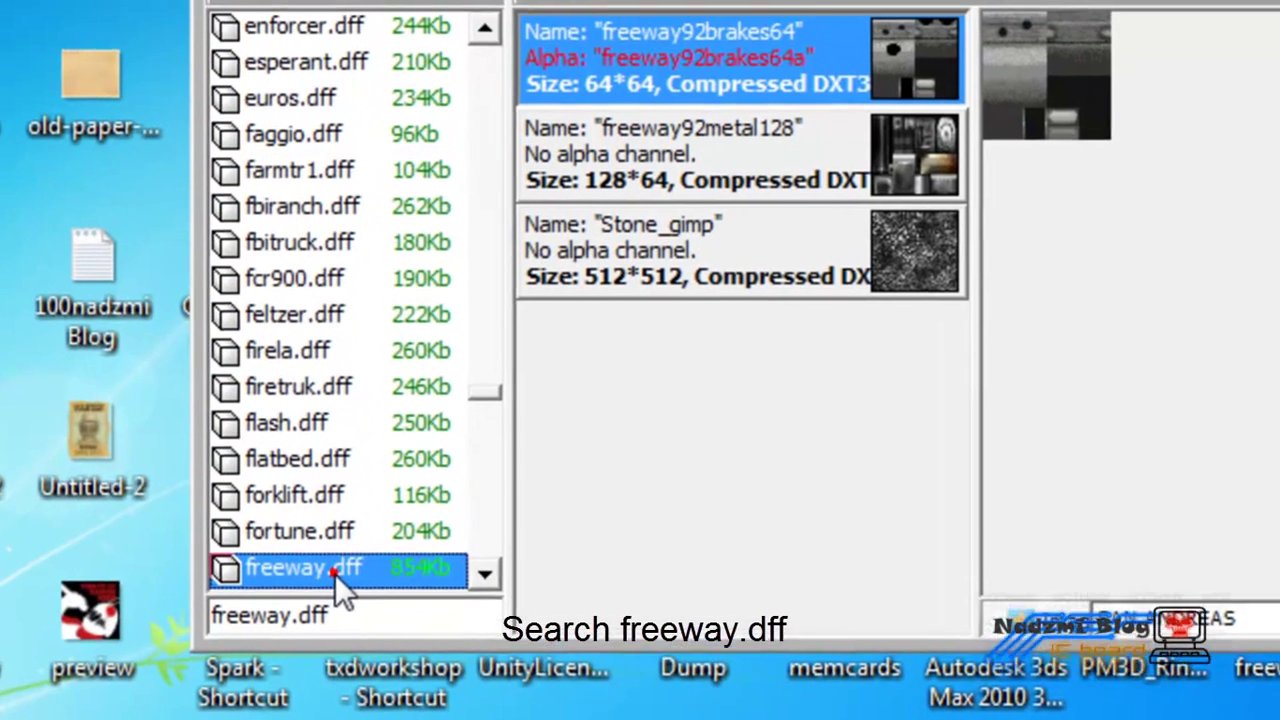
pyautogui.doubleClick(333, 570)
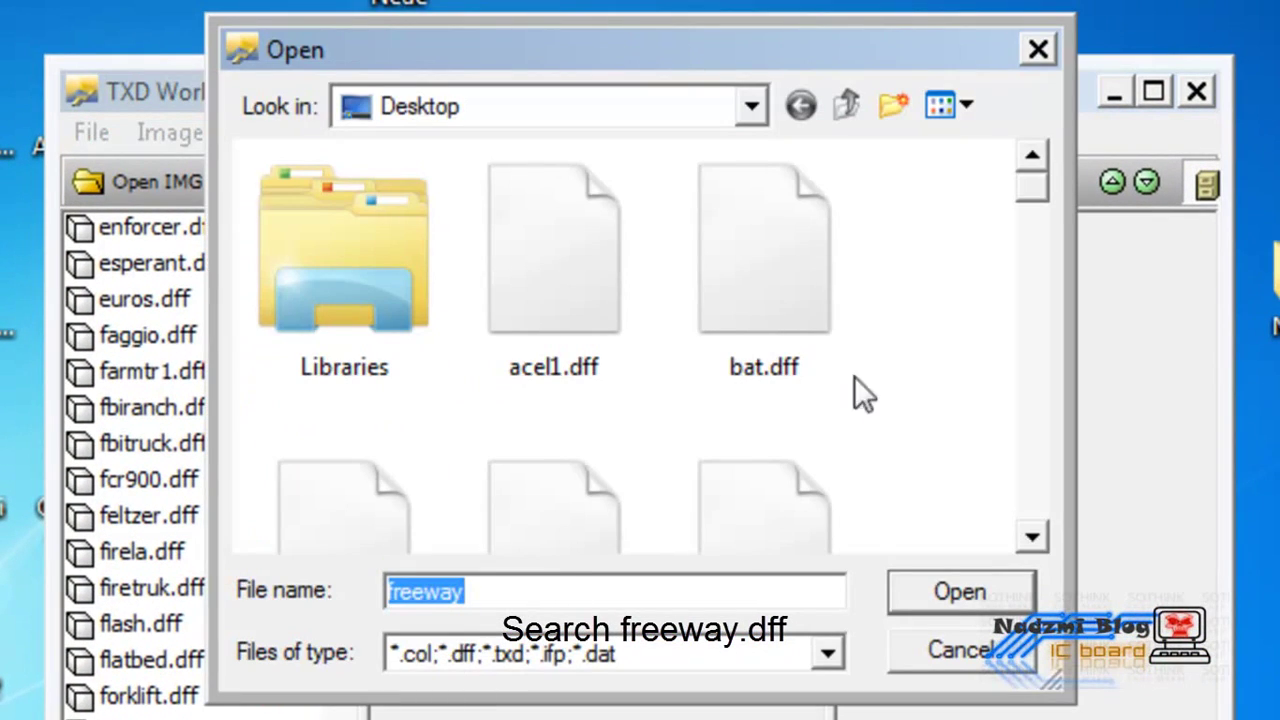
pyautogui.click(944, 360)
pyautogui.scroll(-1, 944, 360)
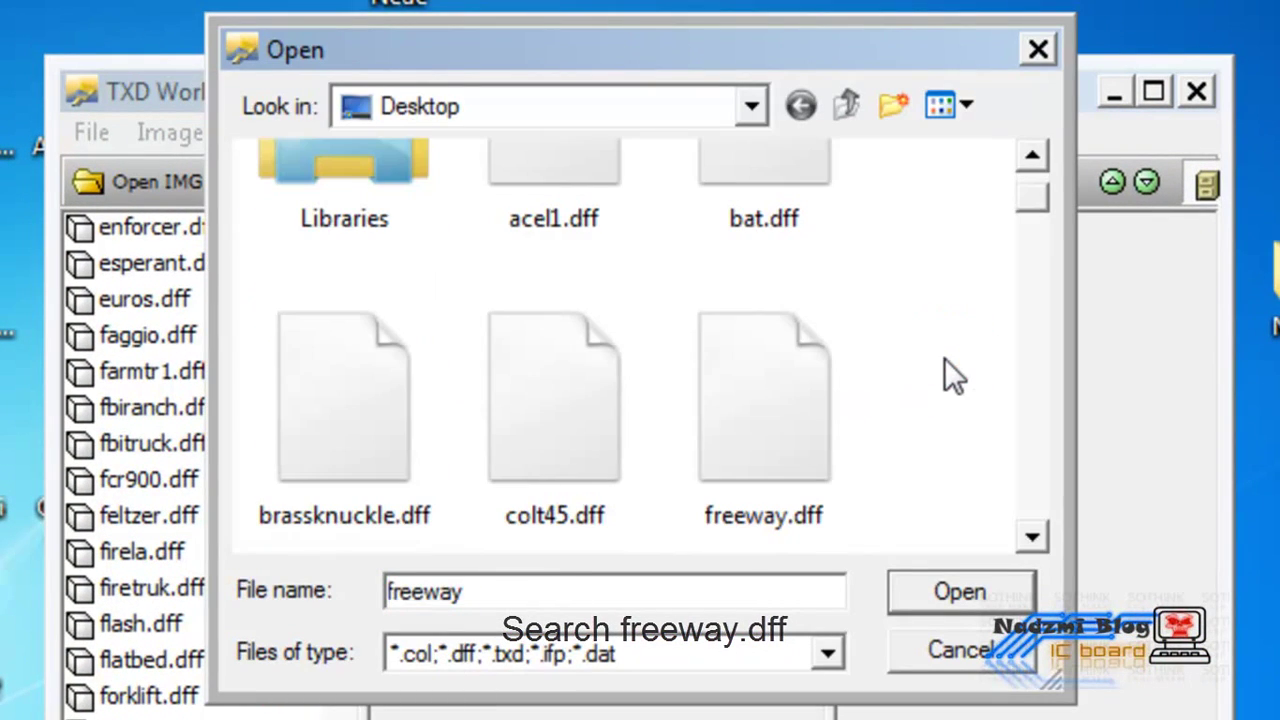
pyautogui.doubleClick(788, 428)
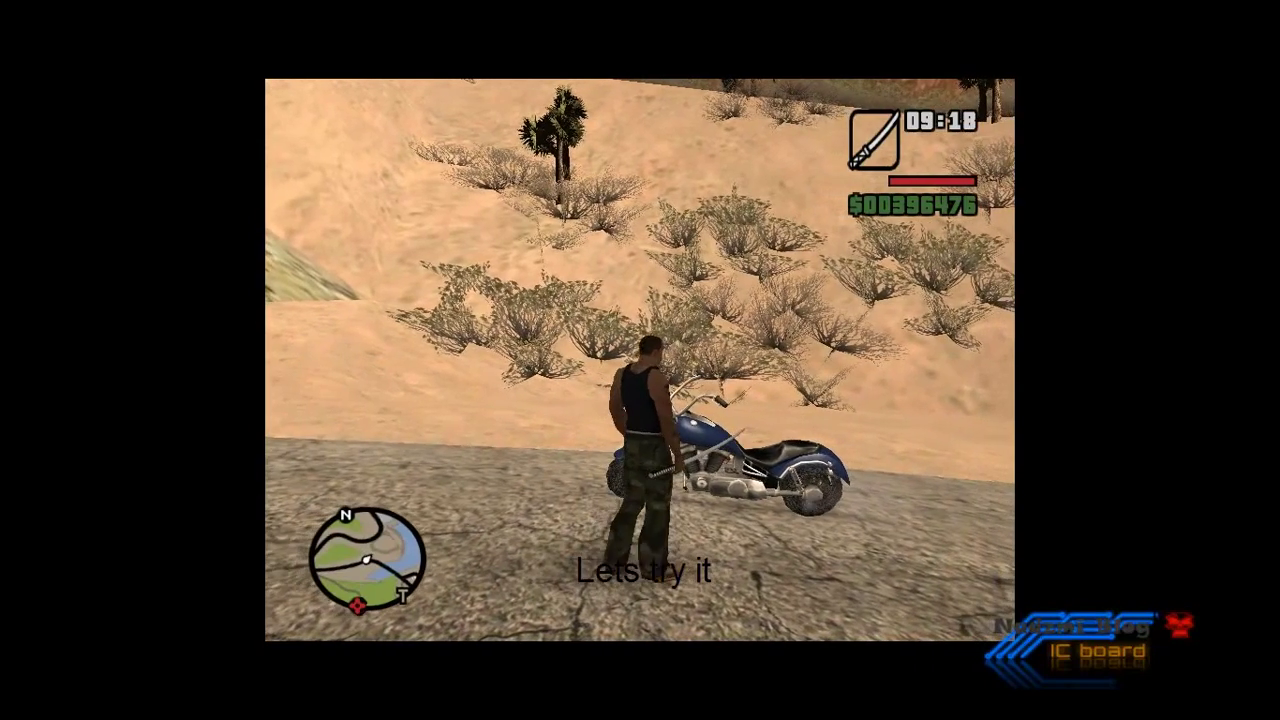
# Get the character onto the freeway motorbike with the F key.
pyautogui.press('f')
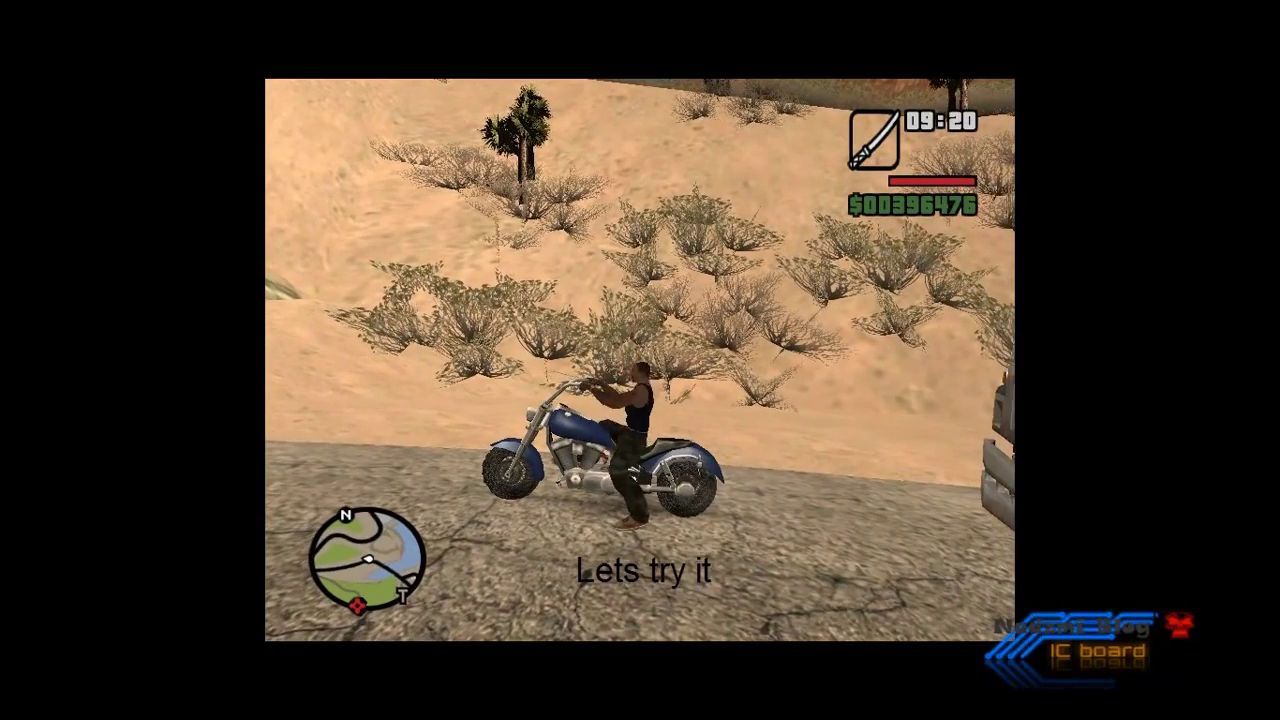